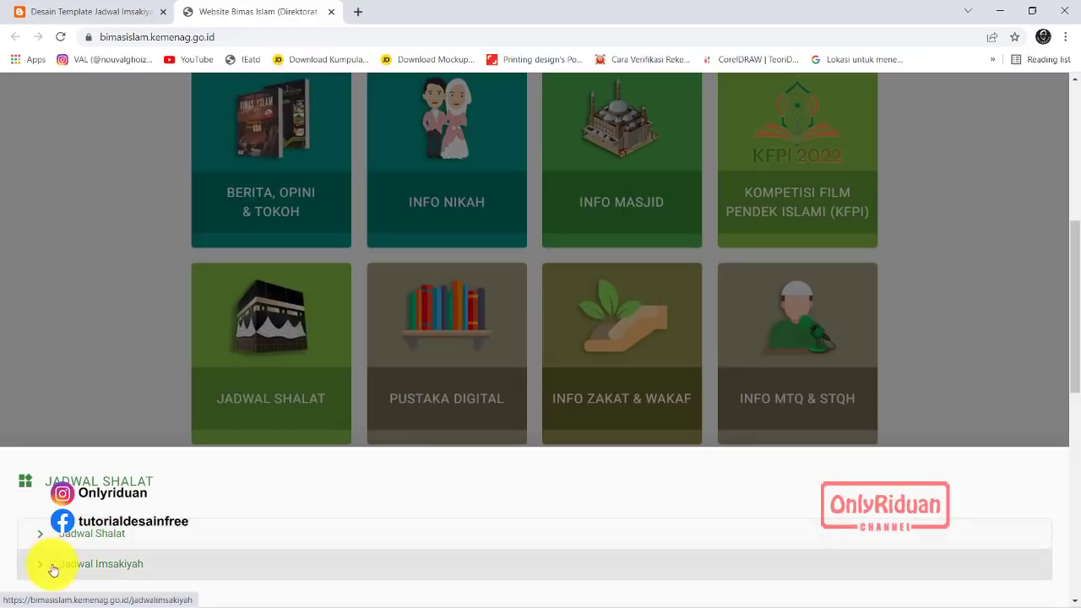
# Step: Open the Jadwal Imsakiyah page and generate the 1443 H/2022 M schedule for province D.I. YOGYAKARTA, regency KAB. BANTUL
pyautogui.click(85, 572)
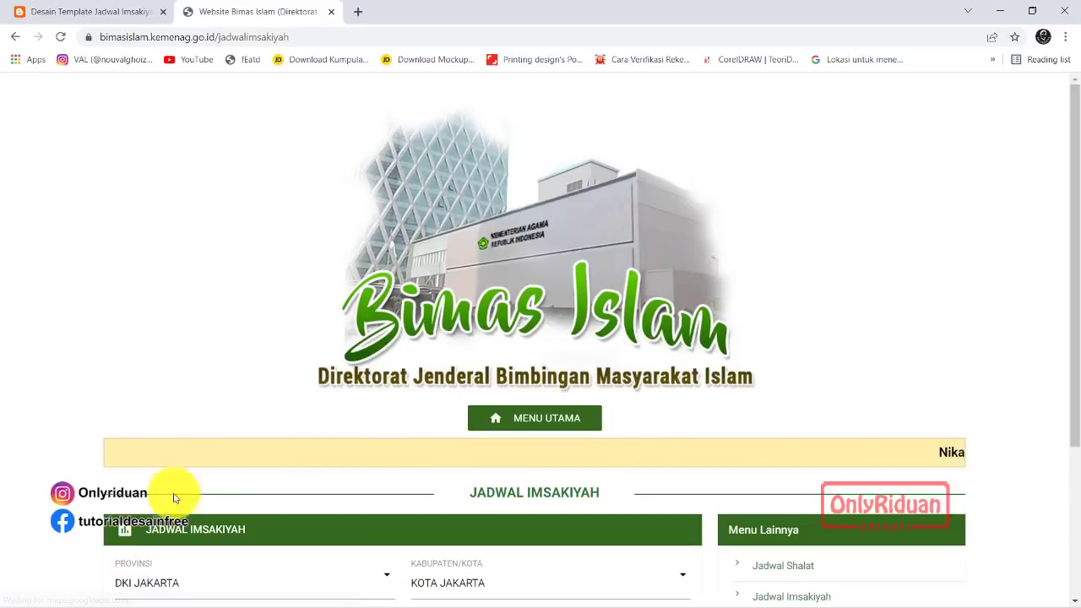
pyautogui.scroll(-3, 370, 222)
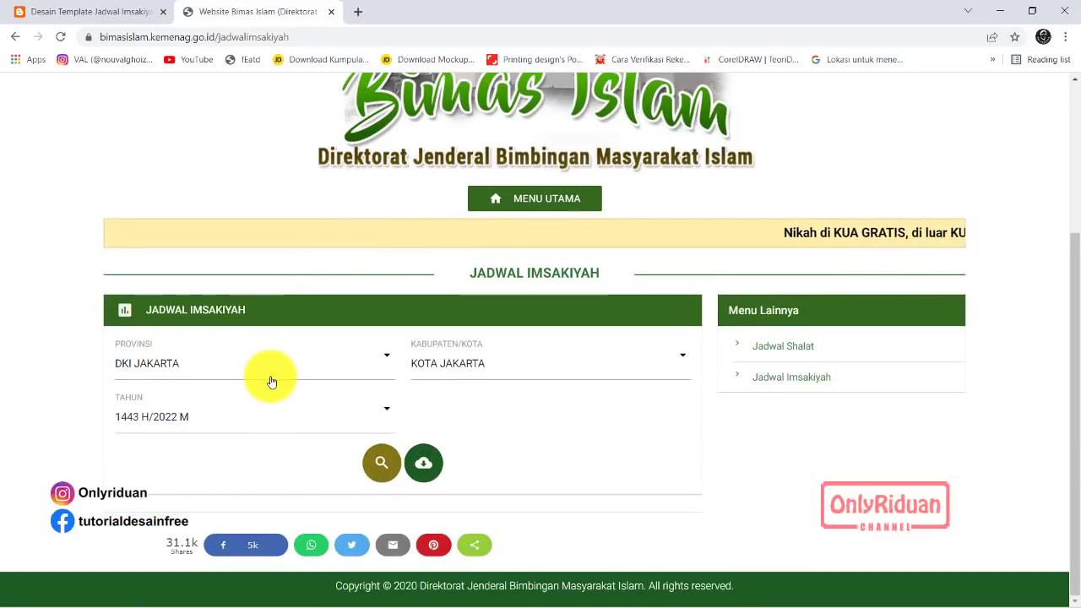
pyautogui.click(376, 367)
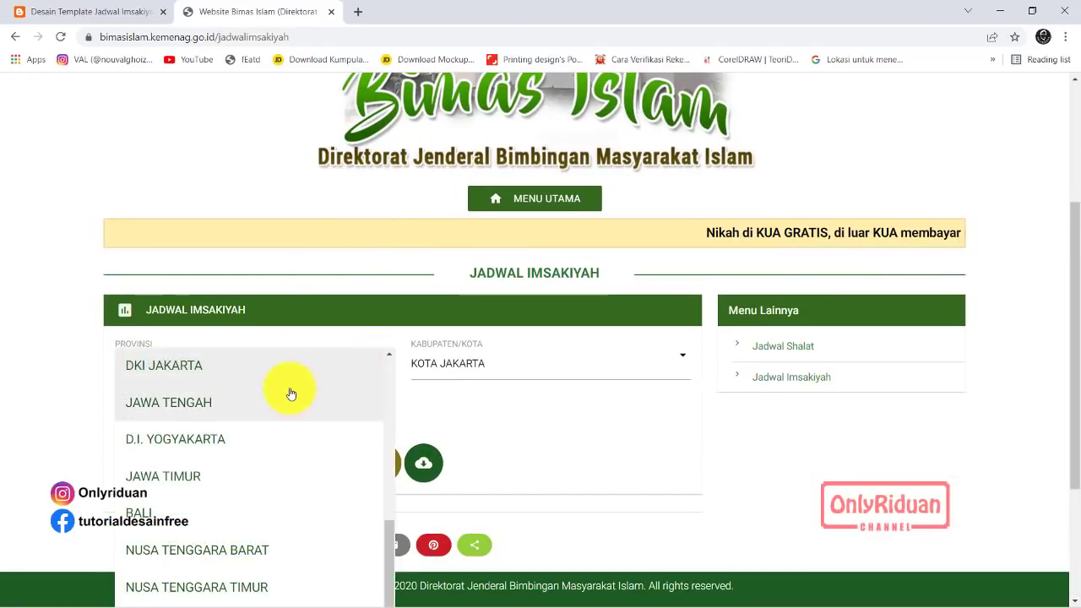
pyautogui.click(182, 440)
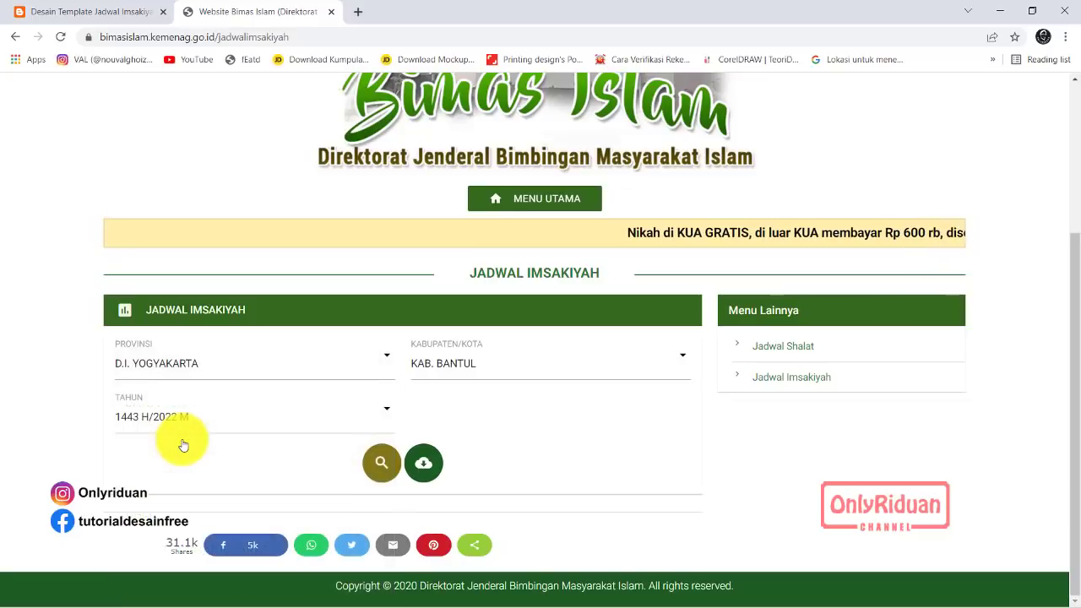
pyautogui.click(553, 374)
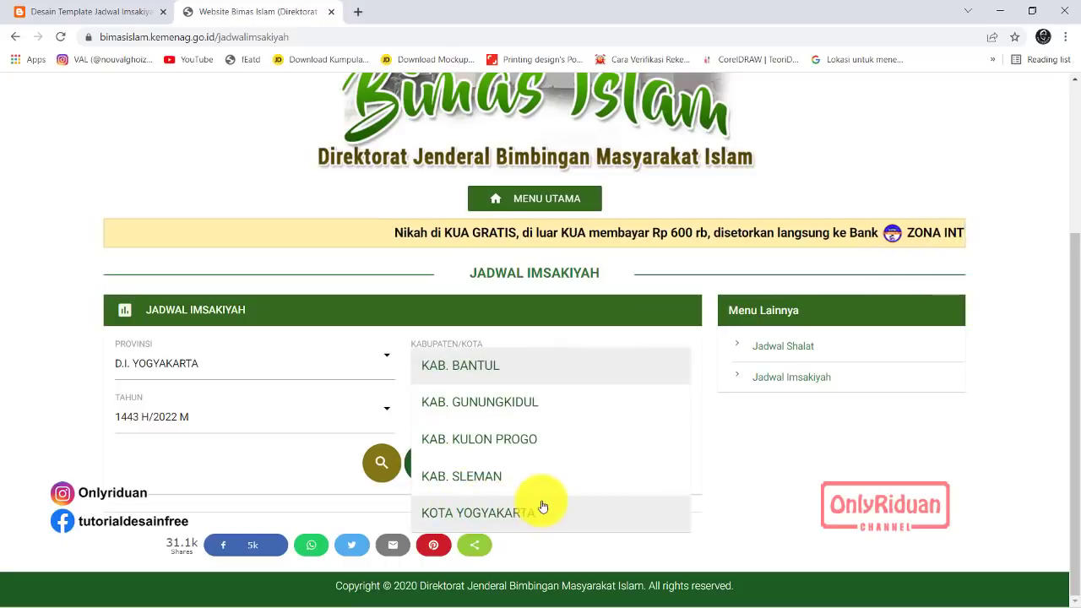
pyautogui.click(469, 370)
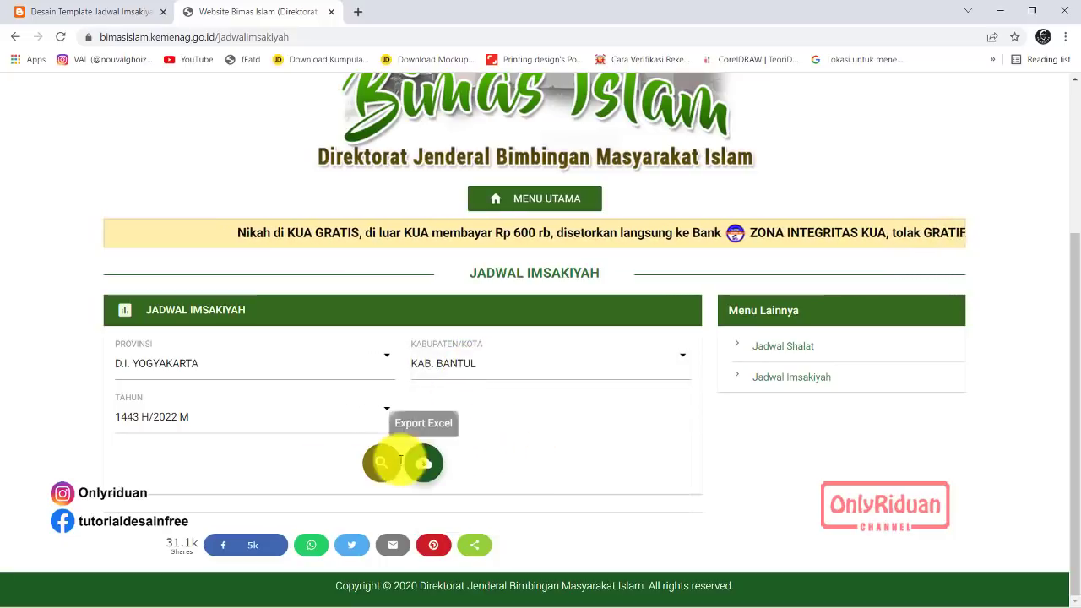
pyautogui.click(374, 464)
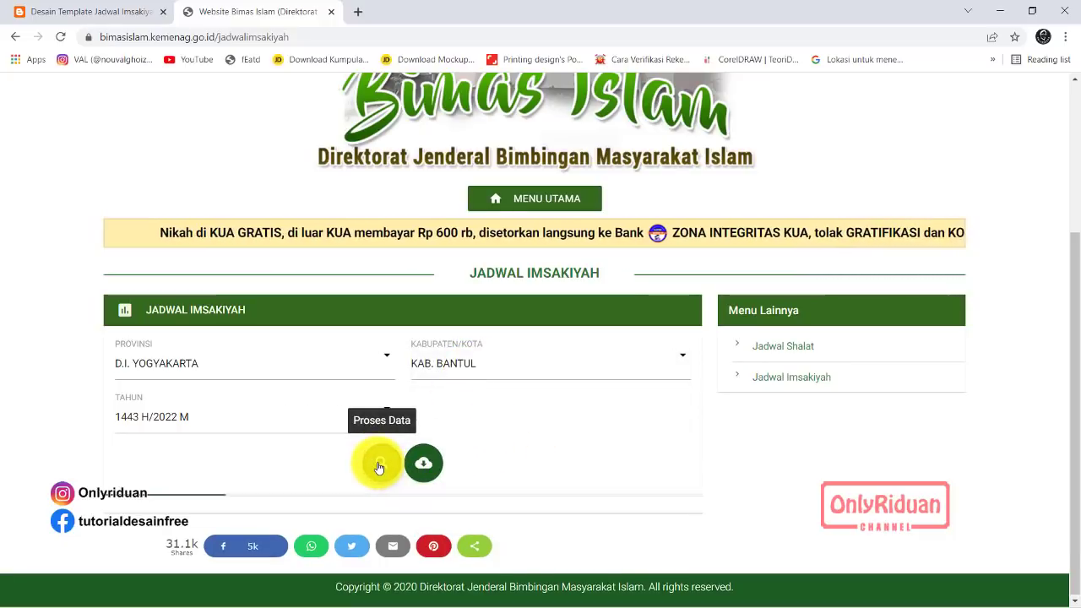
# Step: Review the generated daily prayer times from 1 to 30 Ramadan 1443 H
pyautogui.scroll(-3, 532, 393)
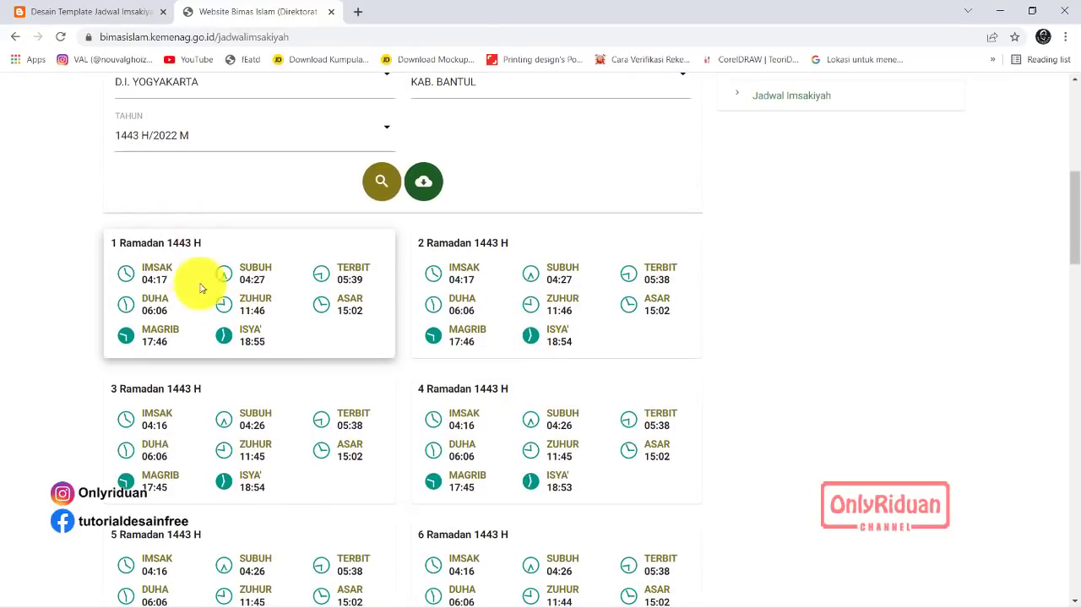
pyautogui.scroll(-18, 530, 342)
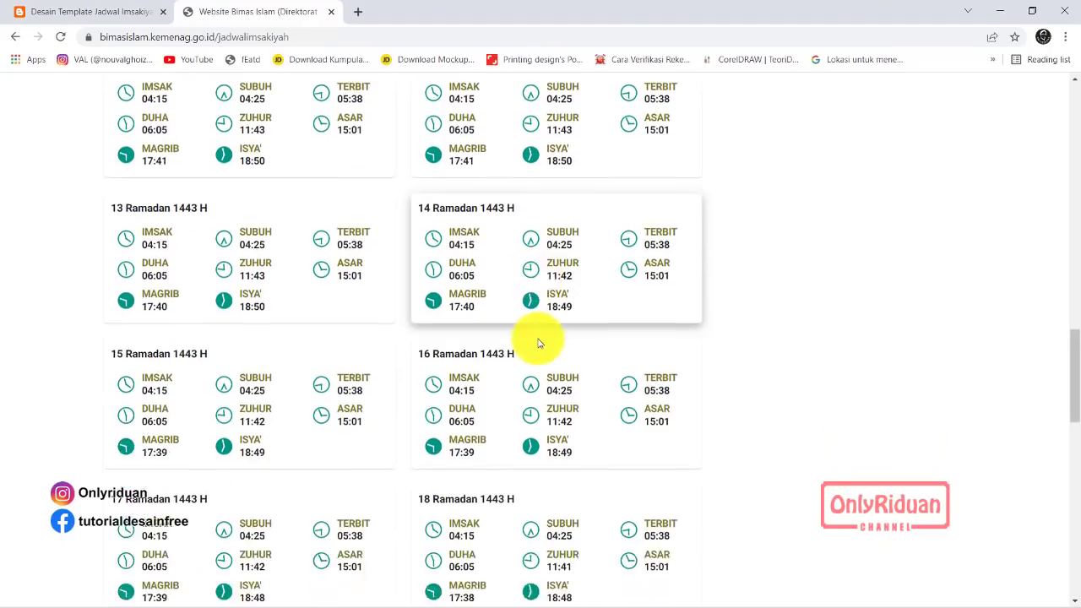
pyautogui.scroll(-3, 538, 344)
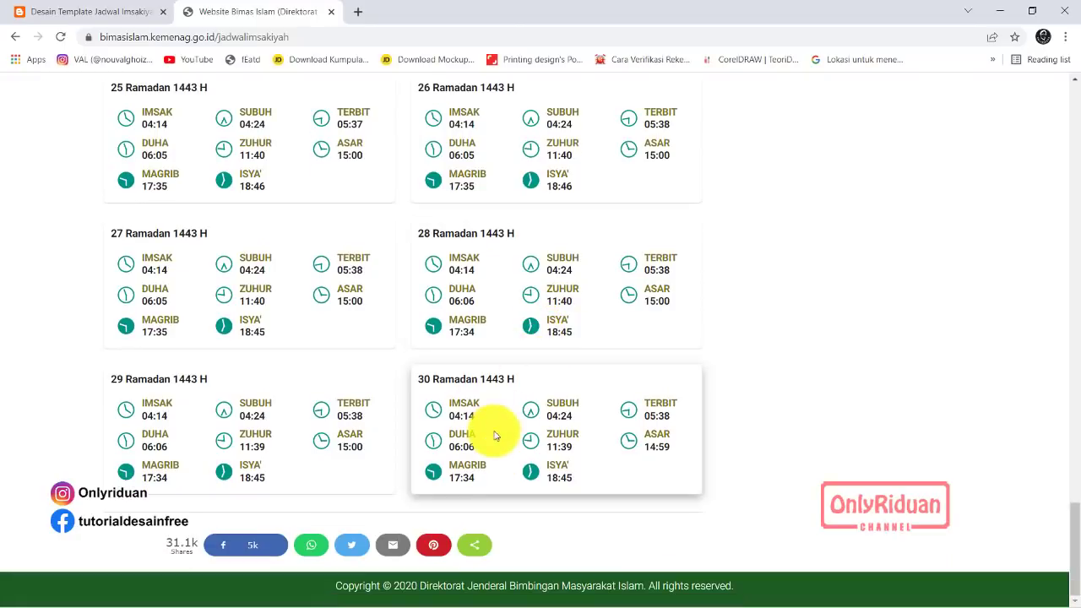
pyautogui.scroll(14, 541, 414)
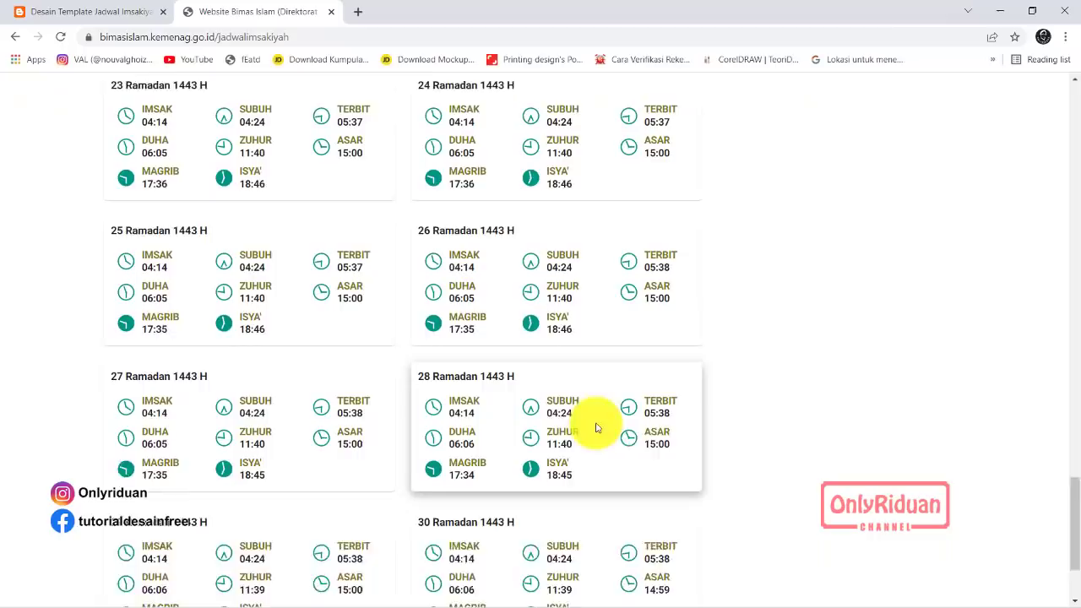
# Step: Export the Kab. Bantul schedule to Excel and enable editing in the downloaded workbook, keeping it open in the background
pyautogui.scroll(10, 550, 409)
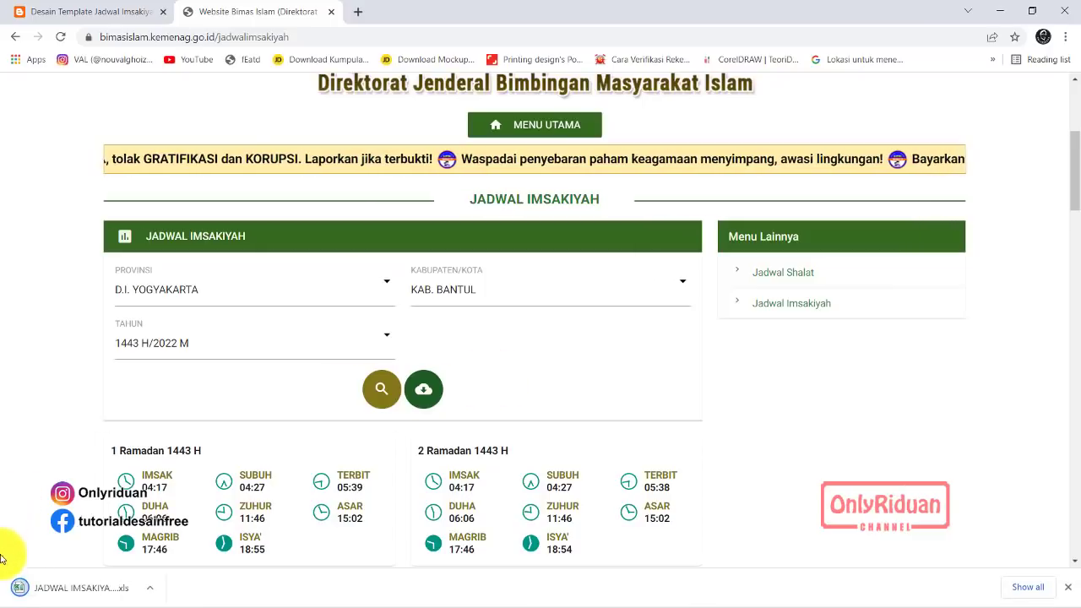
pyautogui.click(59, 587)
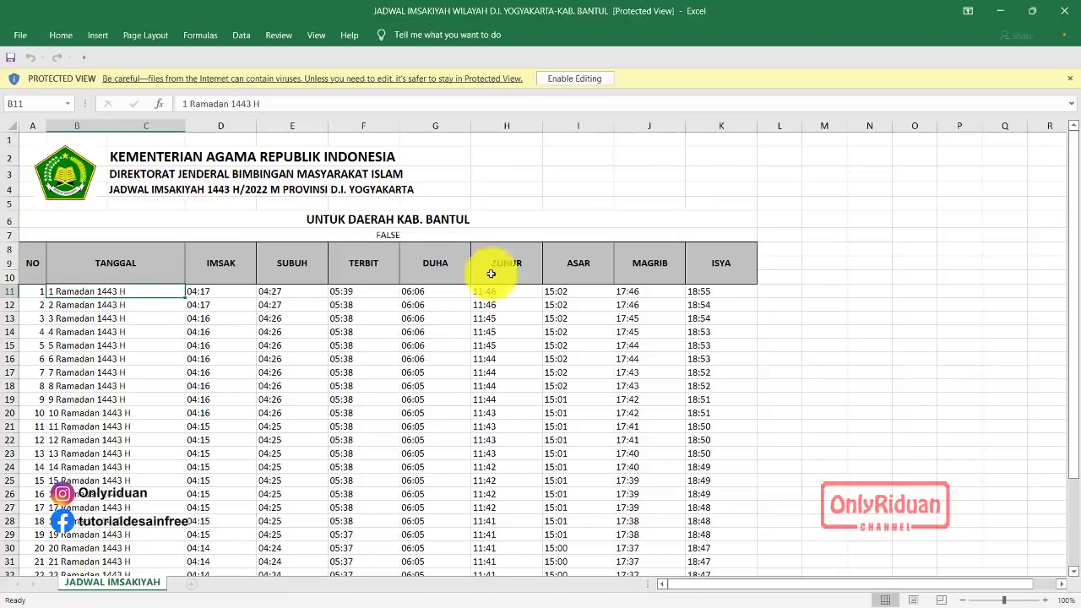
pyautogui.click(583, 77)
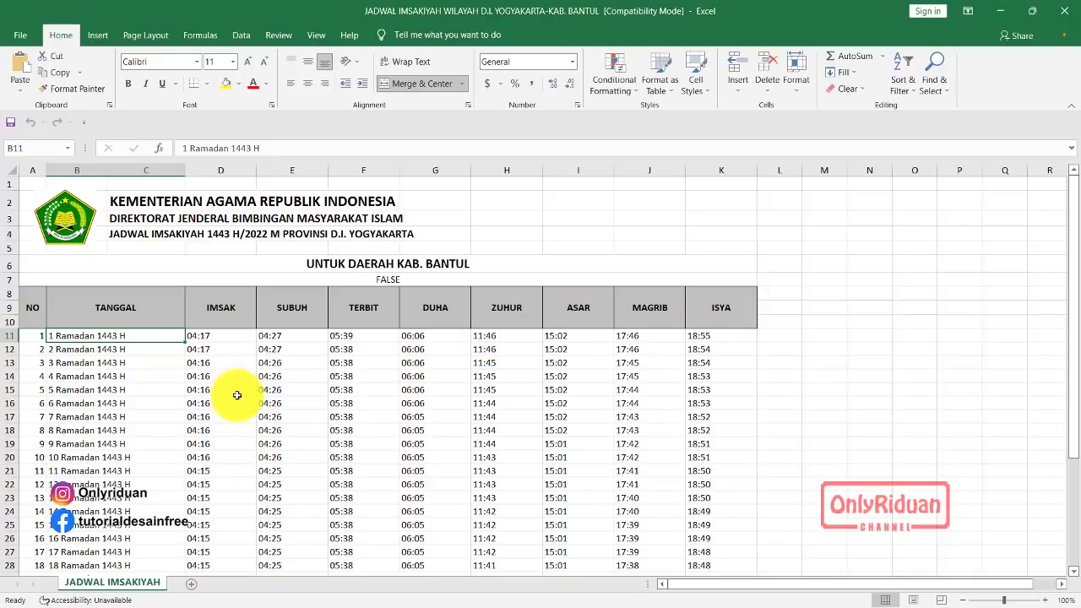
pyautogui.click(1000, 17)
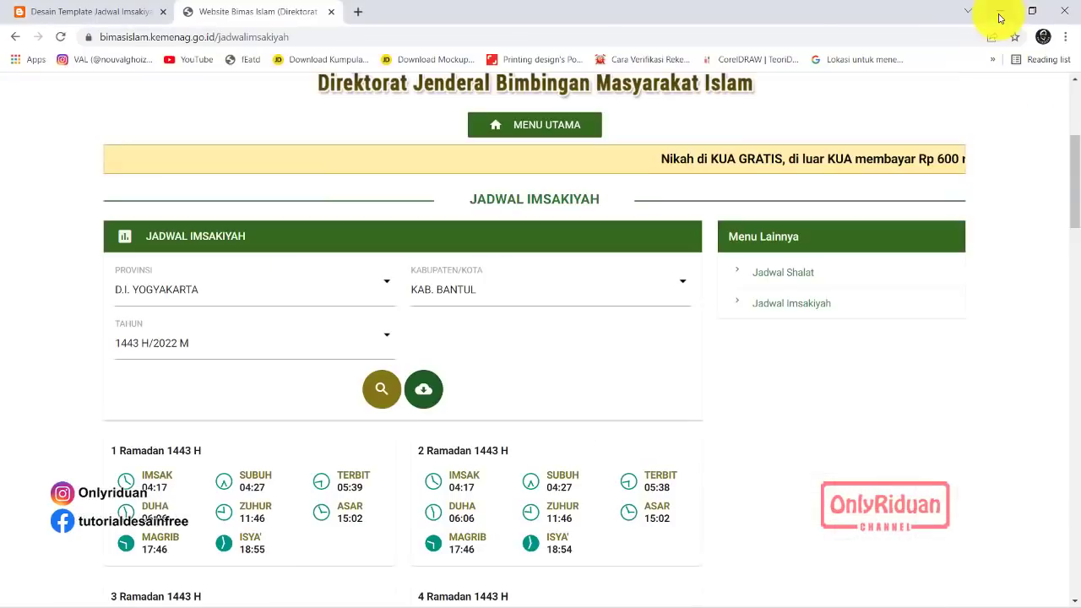
# Step: Return to the template article and examine the blue Jadwal Imsakiyah design enlarged, plus its CDR download details, fonts and JPEG version
pyautogui.click(84, 12)
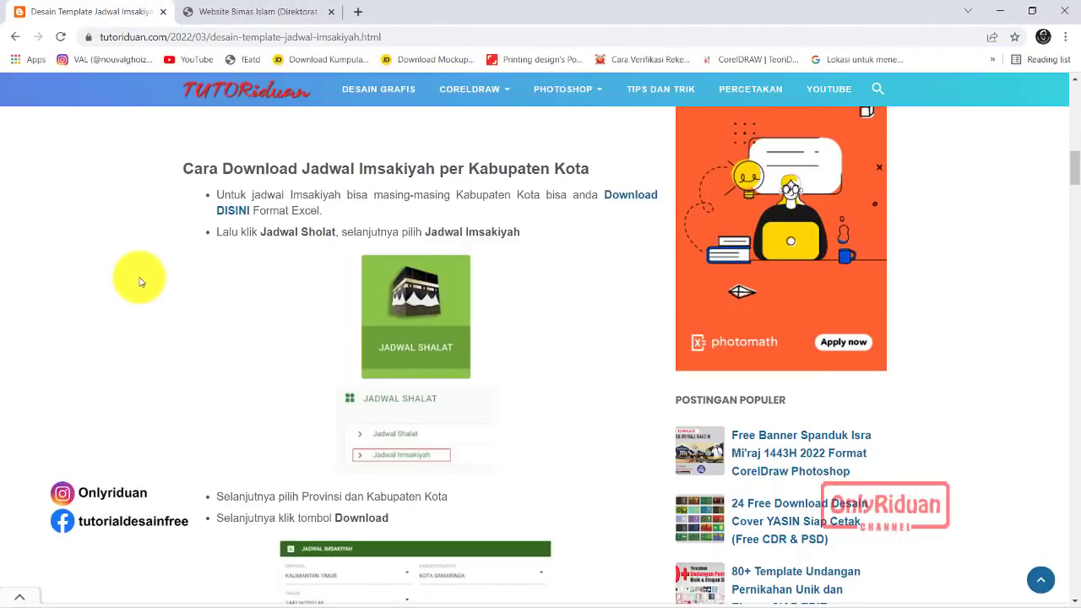
pyautogui.scroll(-8, 140, 280)
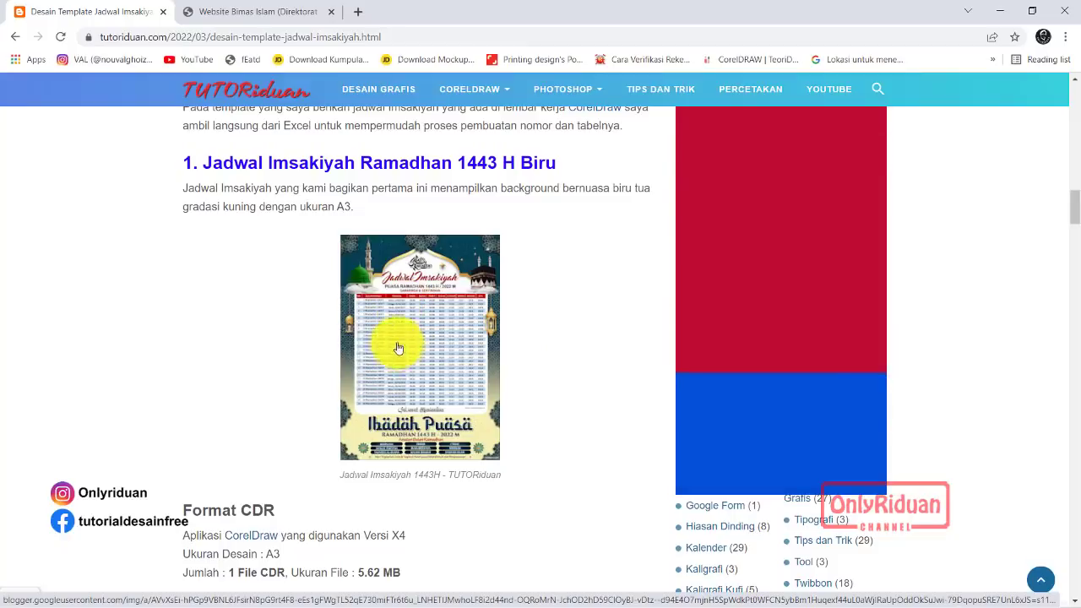
pyautogui.click(399, 348)
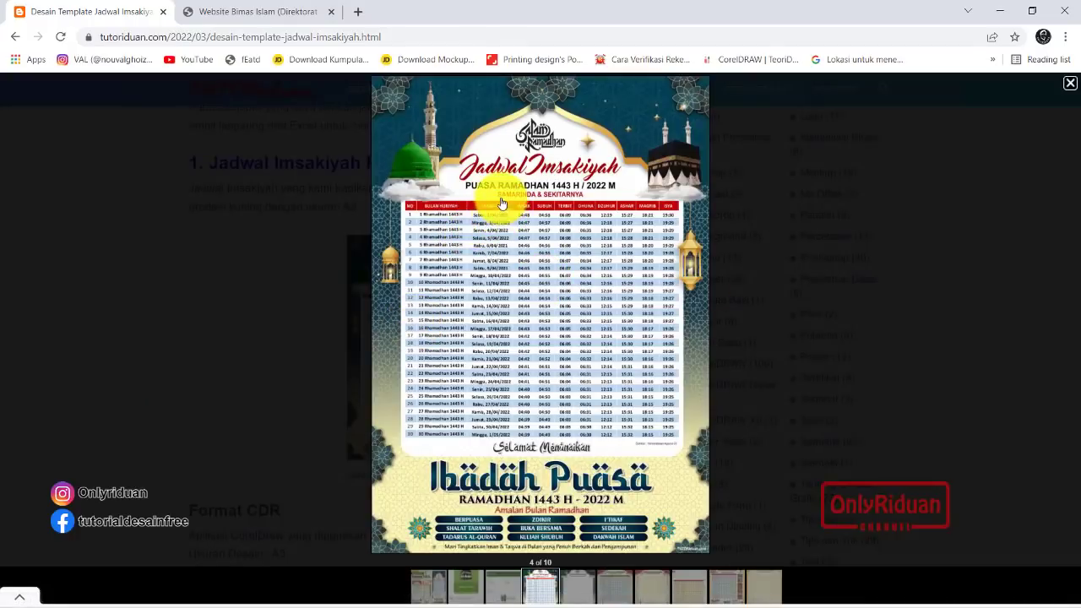
pyautogui.click(1069, 87)
pyautogui.scroll(-3, 217, 313)
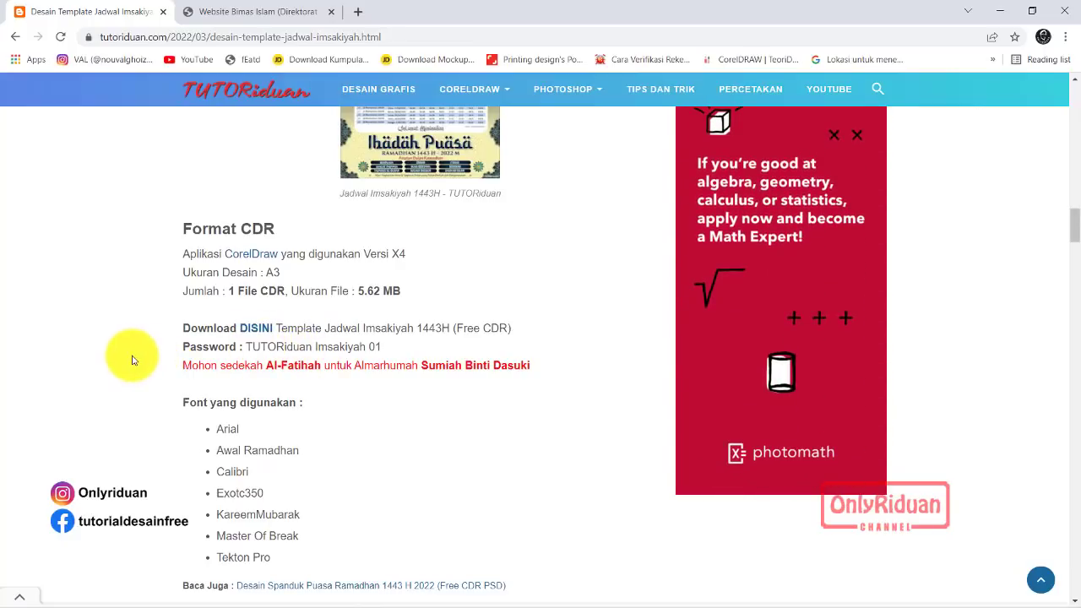
pyautogui.scroll(-10, 132, 361)
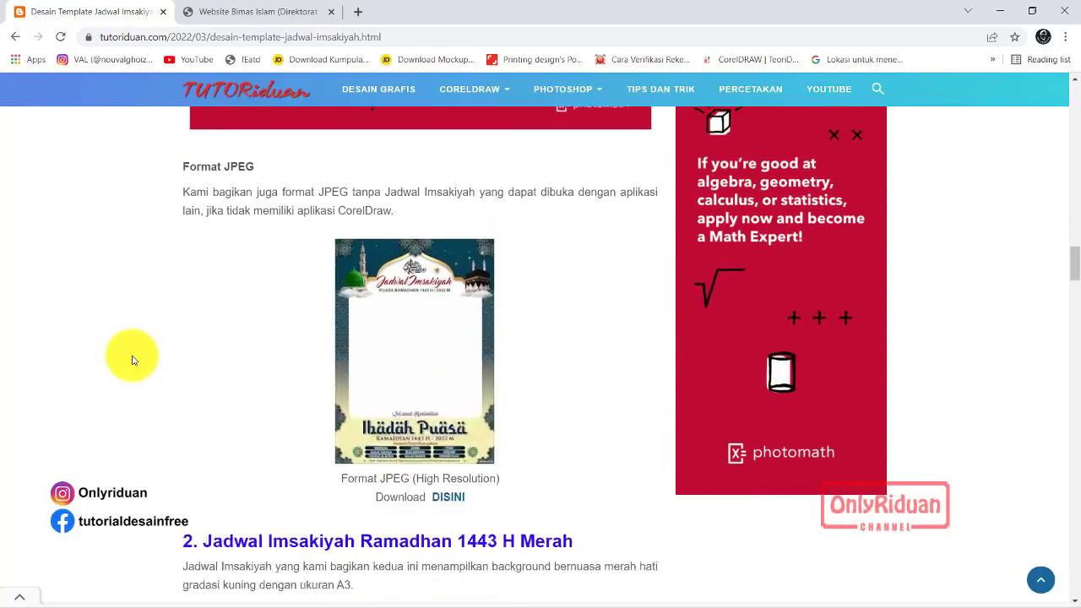
pyautogui.scroll(2, 417, 424)
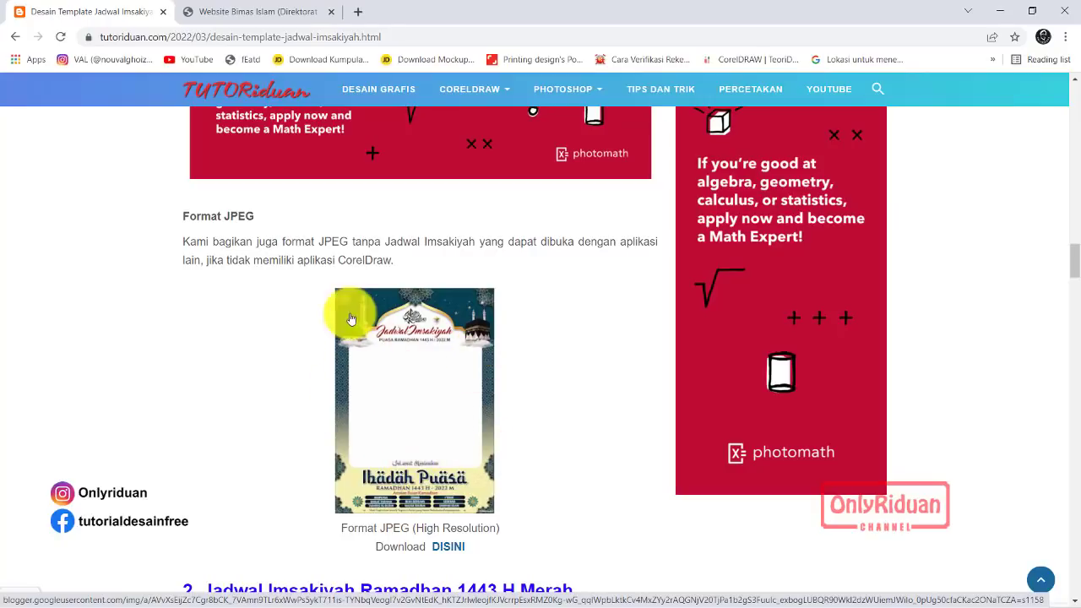
# Step: Examine the second, red Jadwal Imsakiyah design enlarged, along with its CDR download details, font list and JPEG version
pyautogui.scroll(-5, 306, 295)
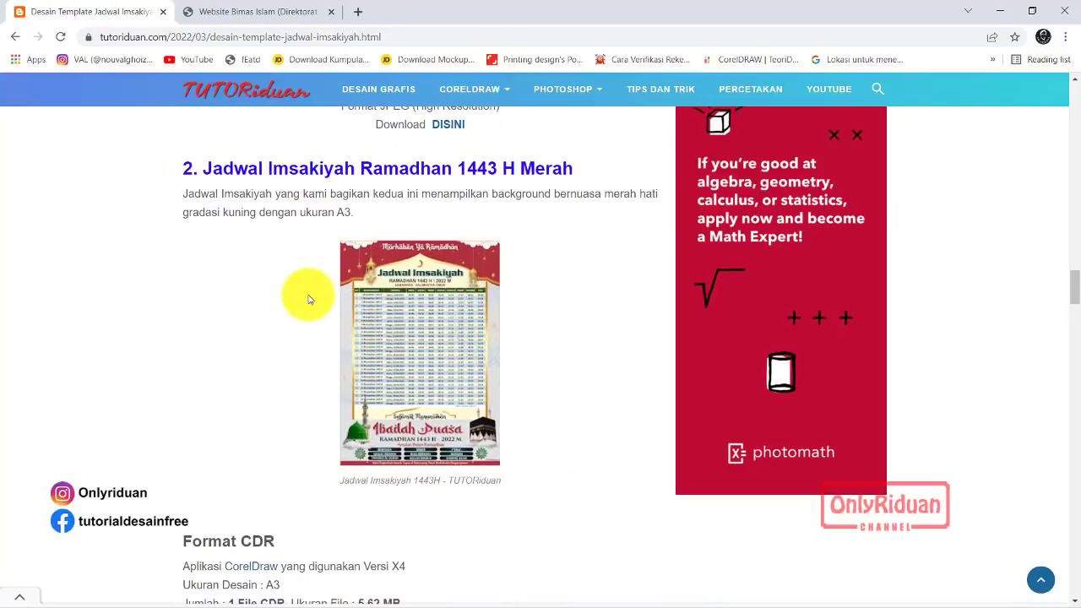
pyautogui.scroll(-2, 309, 296)
pyautogui.click(448, 285)
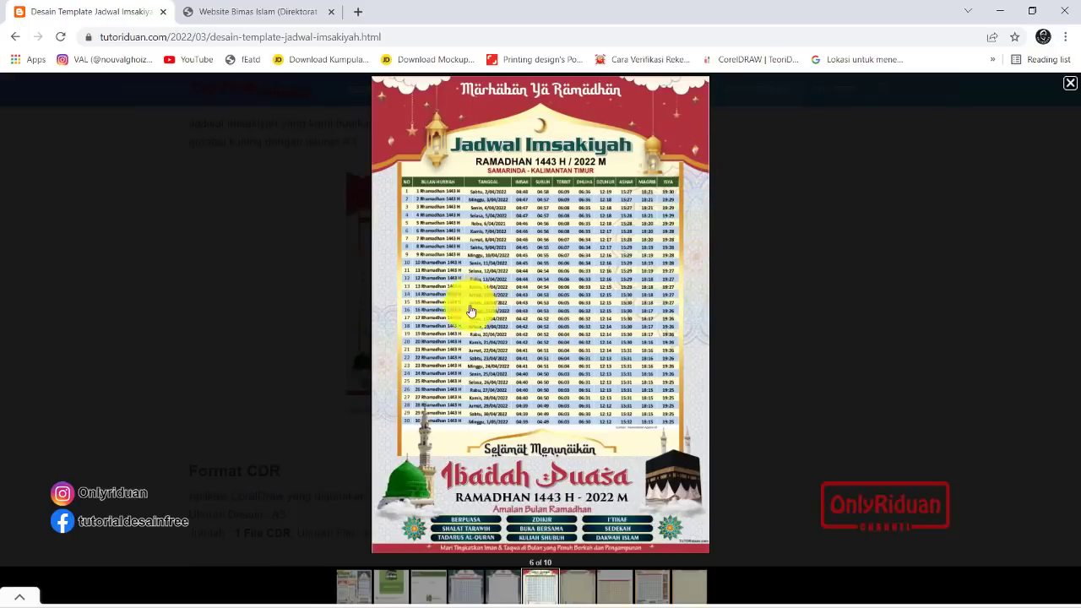
pyautogui.click(1068, 87)
pyautogui.scroll(-3, 253, 285)
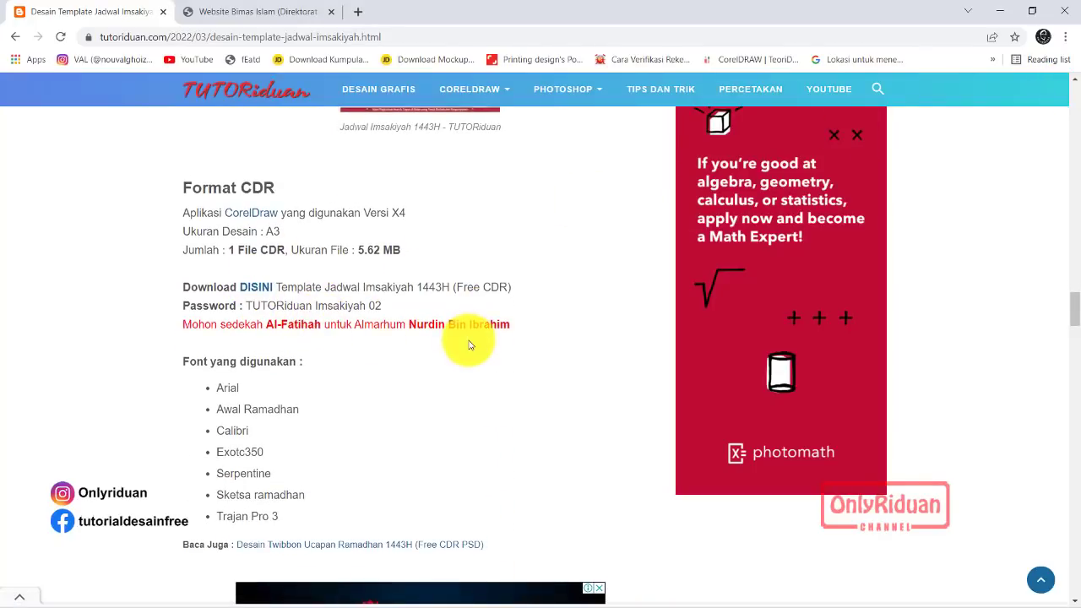
pyautogui.scroll(-6, 467, 342)
pyautogui.scroll(-2, 469, 344)
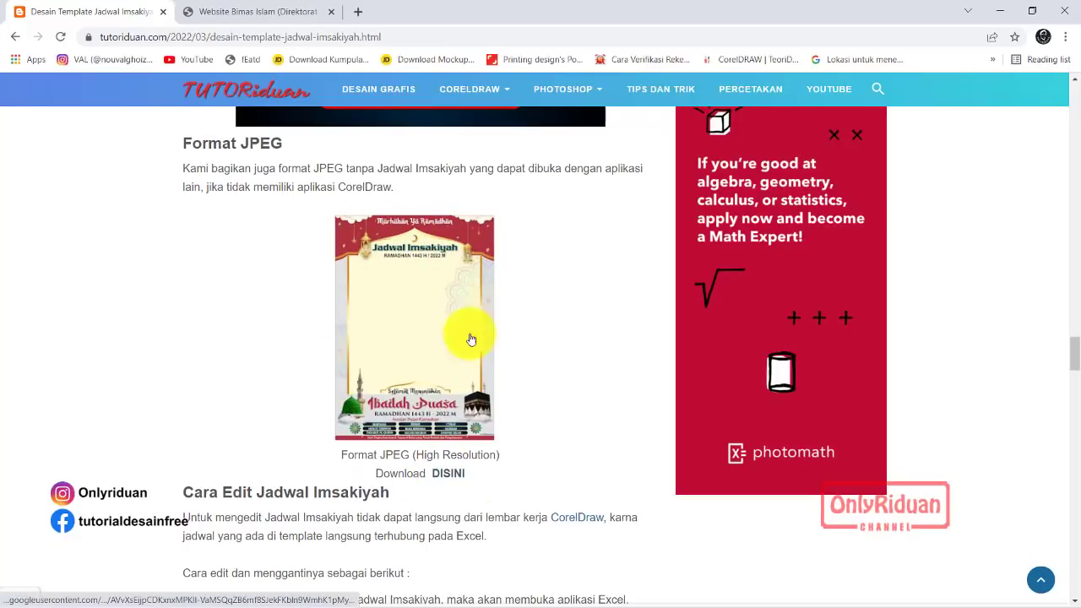
# Step: Read the Cara Edit Jadwal Imsakiyah section on editing the template's table through Excel
pyautogui.scroll(-1, 466, 329)
pyautogui.scroll(-2, 462, 306)
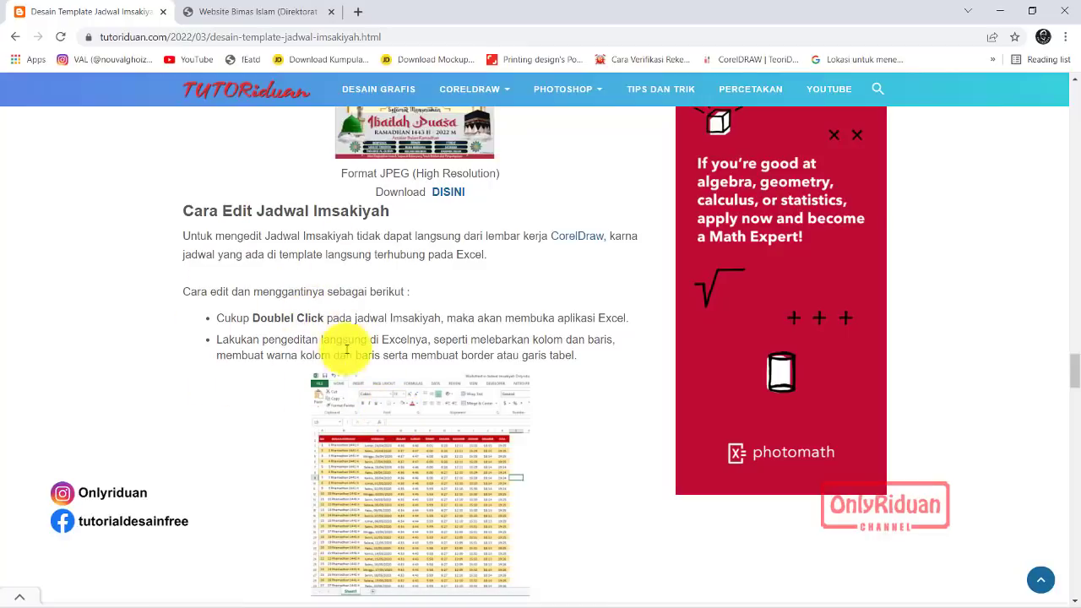
pyautogui.scroll(-2, 346, 342)
pyautogui.scroll(-2, 348, 336)
pyautogui.scroll(-3, 355, 329)
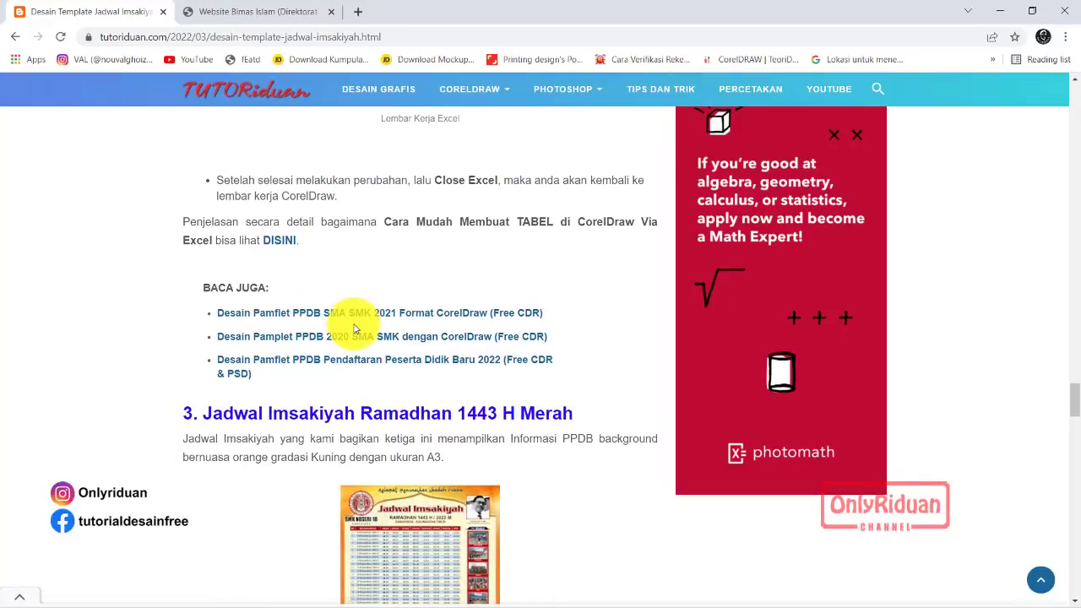
pyautogui.scroll(1, 372, 270)
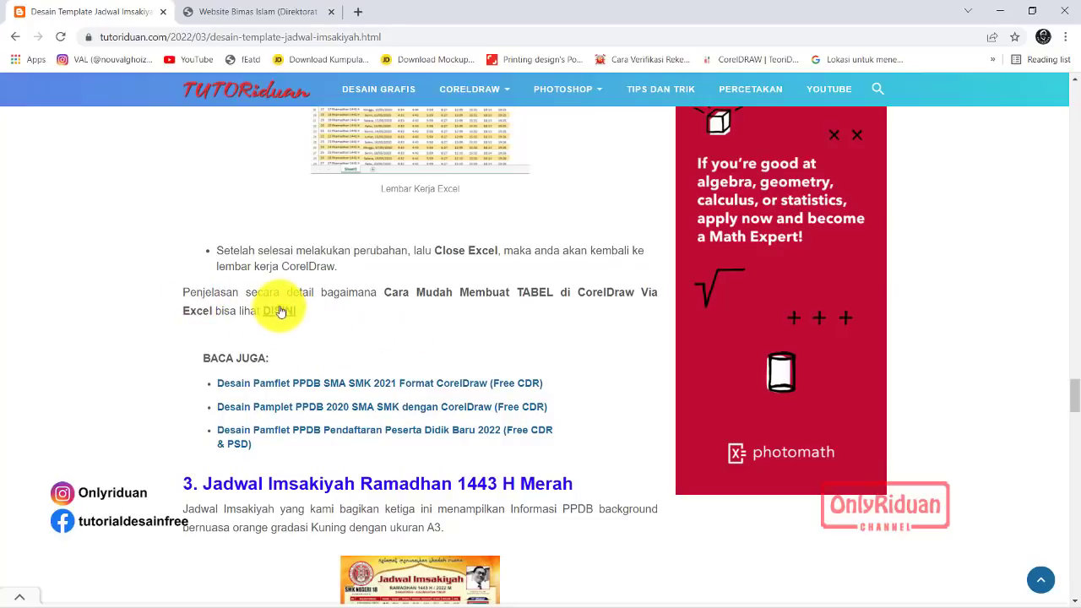
# Step: Examine the third, orange PPDB Jadwal Imsakiyah design enlarged, along with its CDR download details, font list and JPEG version
pyautogui.scroll(-3, 363, 330)
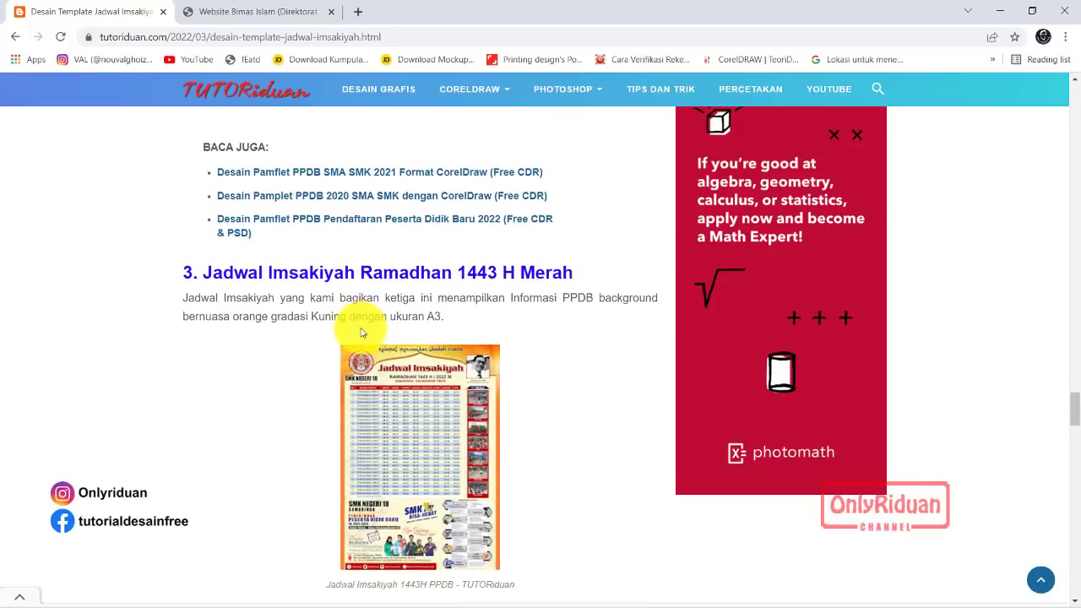
pyautogui.scroll(-1, 362, 332)
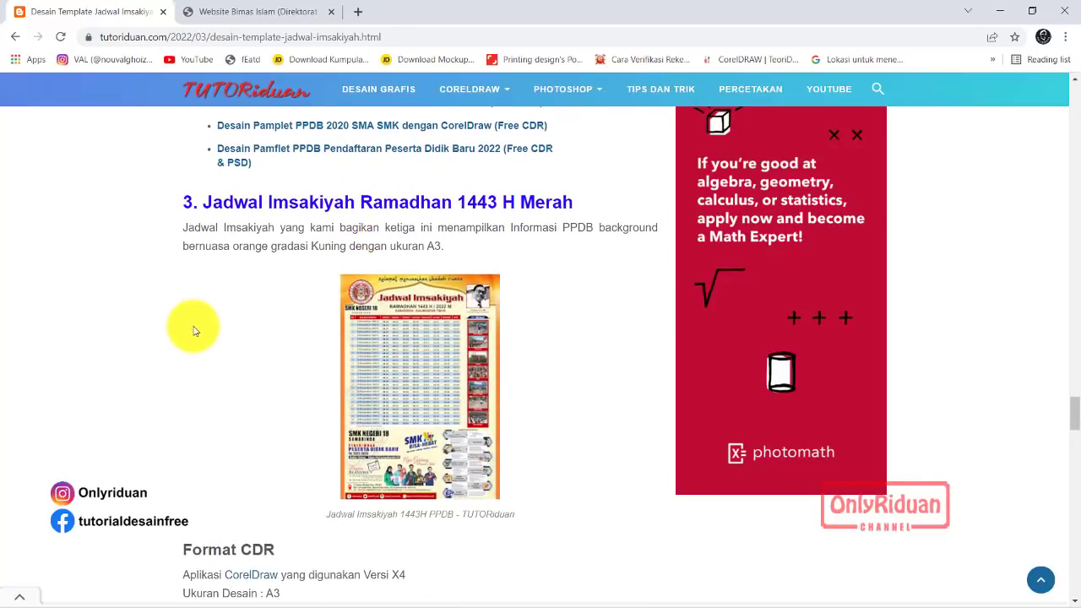
pyautogui.scroll(-1, 193, 330)
pyautogui.click(471, 342)
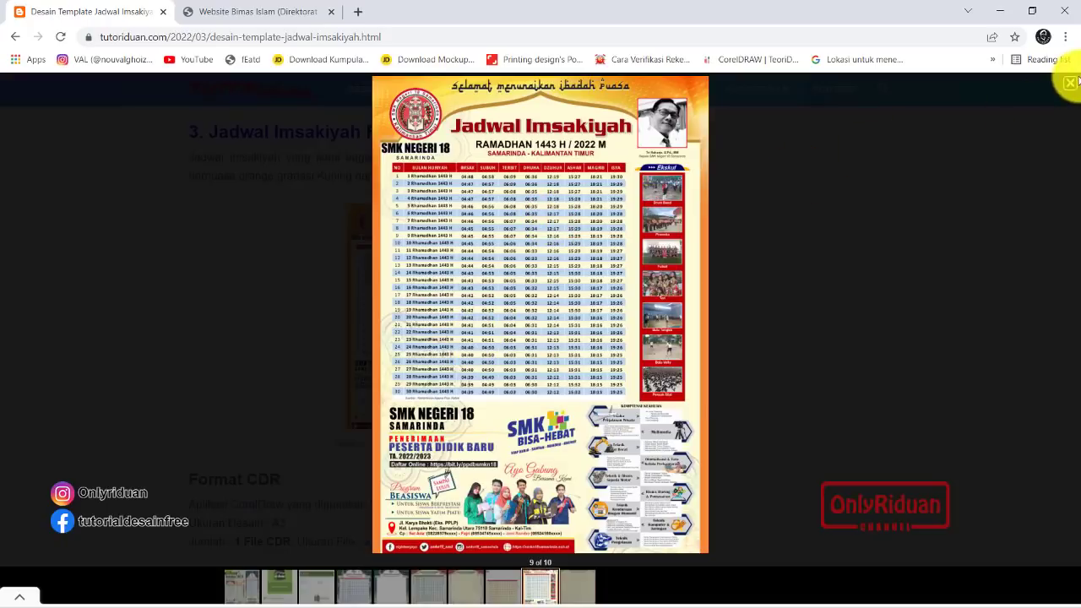
pyautogui.click(1070, 82)
pyautogui.scroll(-2, 337, 359)
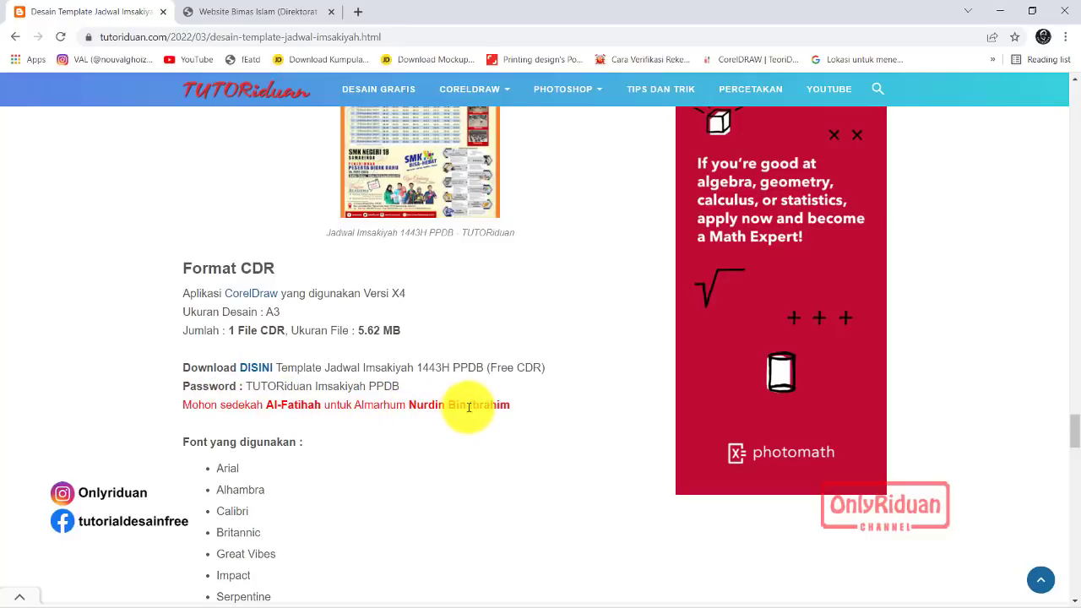
pyautogui.scroll(-1, 408, 380)
pyautogui.scroll(-3, 409, 380)
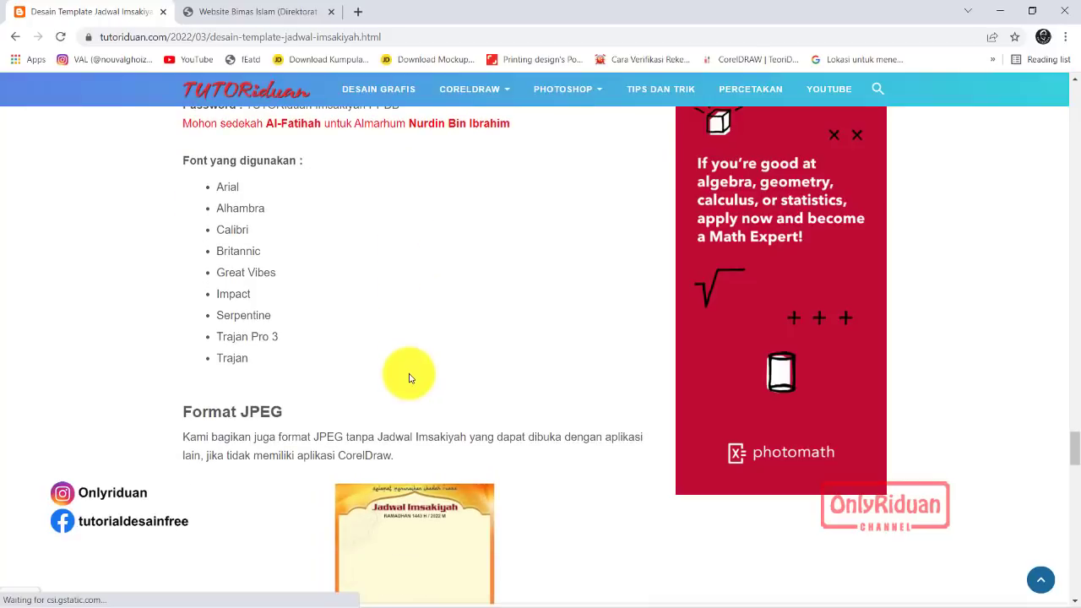
pyautogui.scroll(-3, 408, 377)
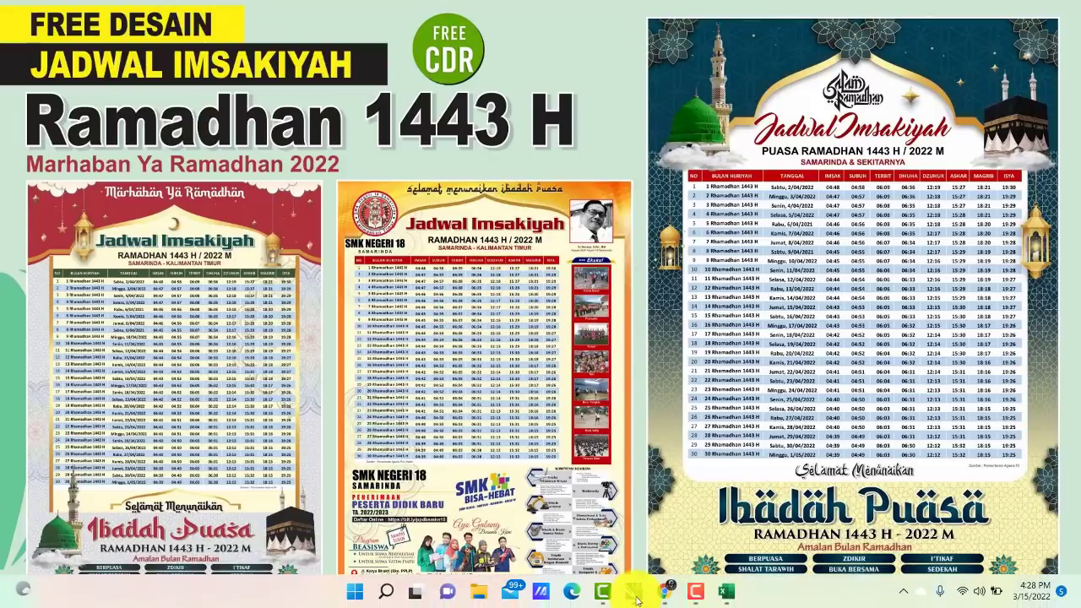
# Step: Switch to CorelDRAW and compare the open red, blue and PPDB Jadwal Imsakiyah designs, enlarging the PPDB schedule table
pyautogui.moveTo(633, 591)
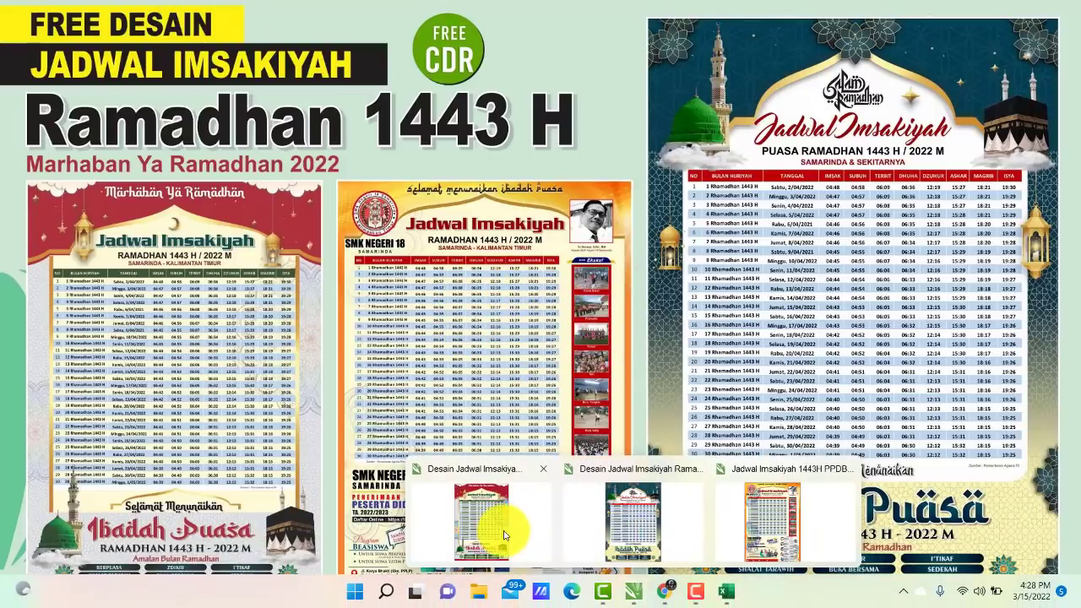
pyautogui.click(502, 531)
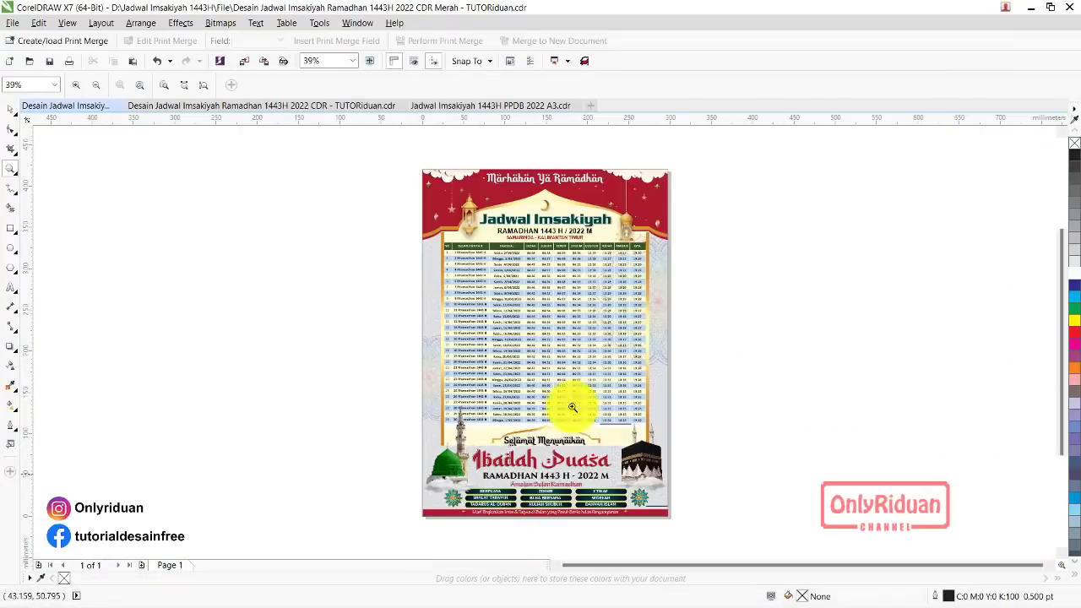
pyautogui.click(262, 109)
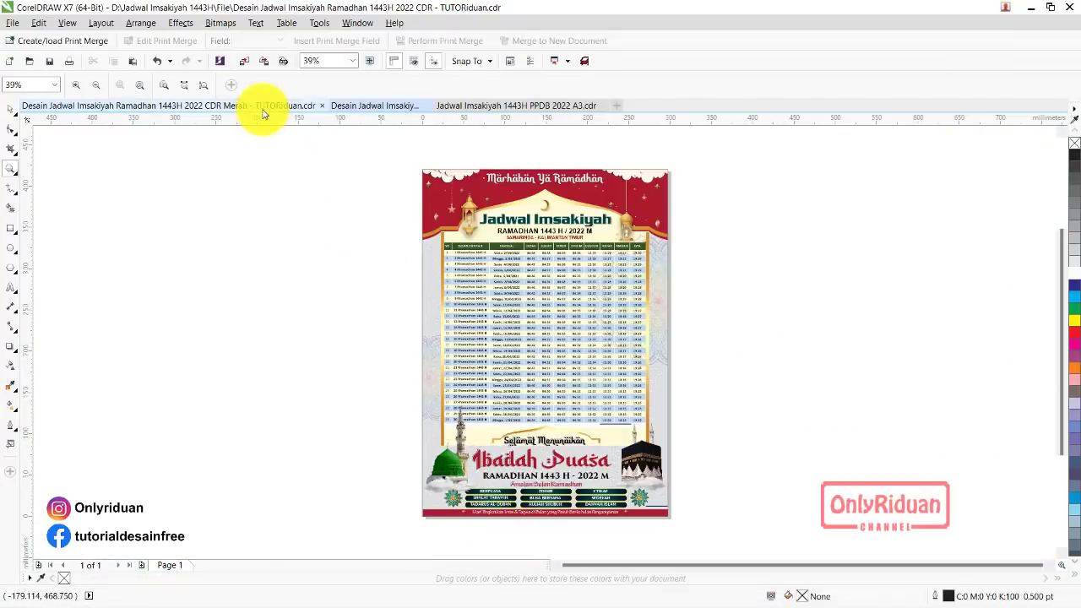
pyautogui.click(109, 106)
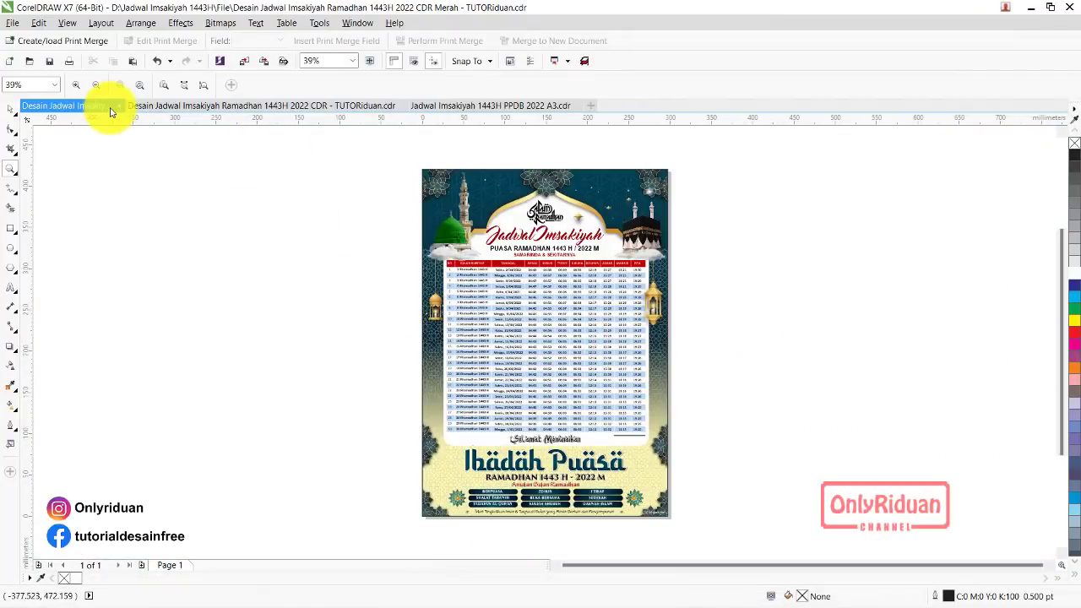
pyautogui.click(483, 106)
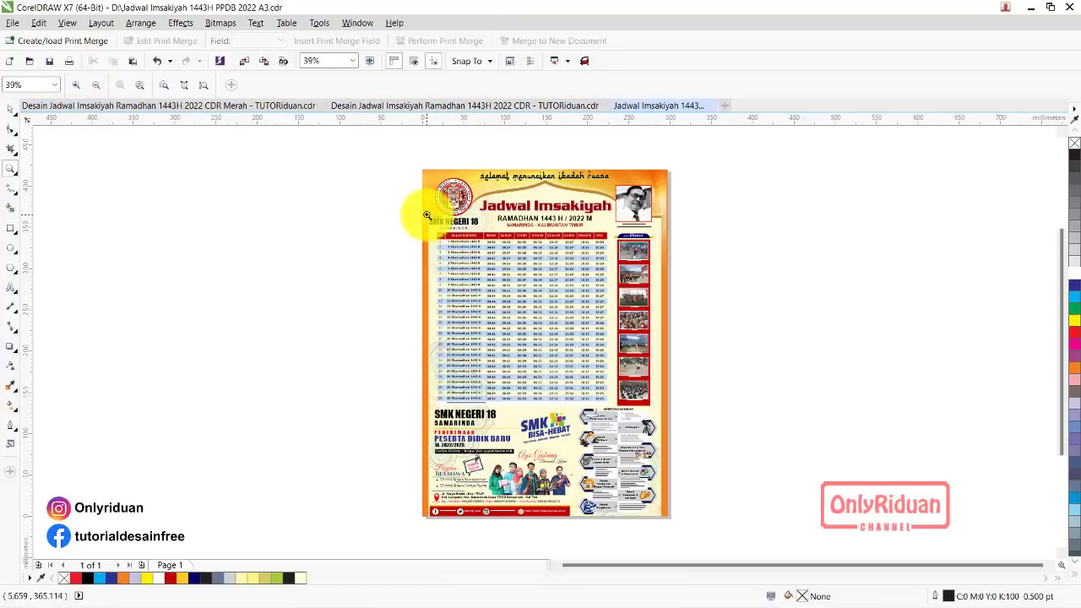
pyautogui.moveTo(428, 216); pyautogui.dragTo(651, 419)
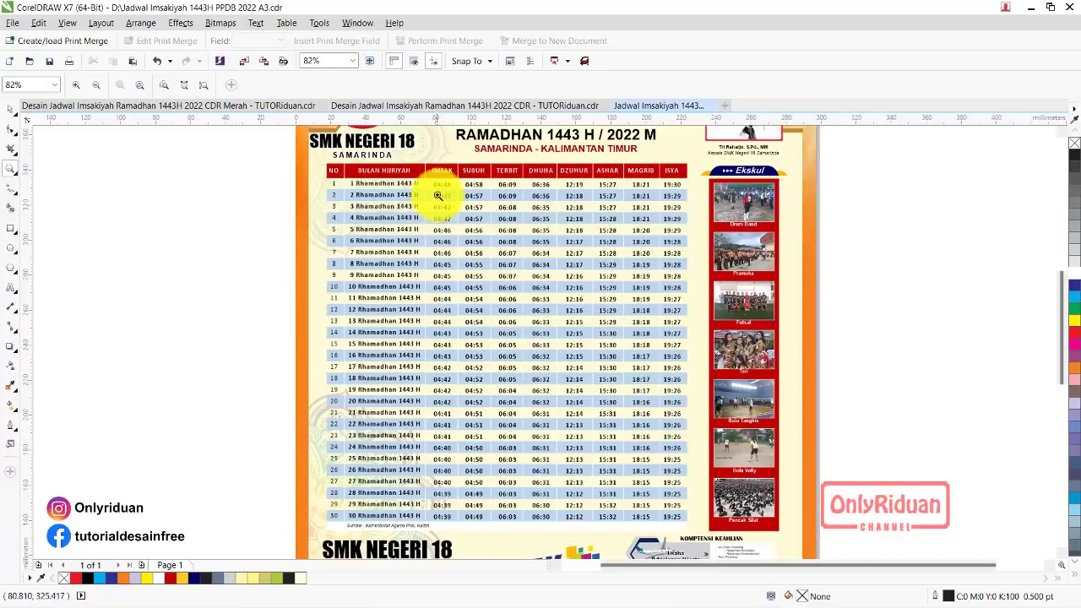
# Step: Examine the schedule tables of the red and blue Jadwal Imsakiyah designs up close, including the Tanggal column
pyautogui.click(203, 105)
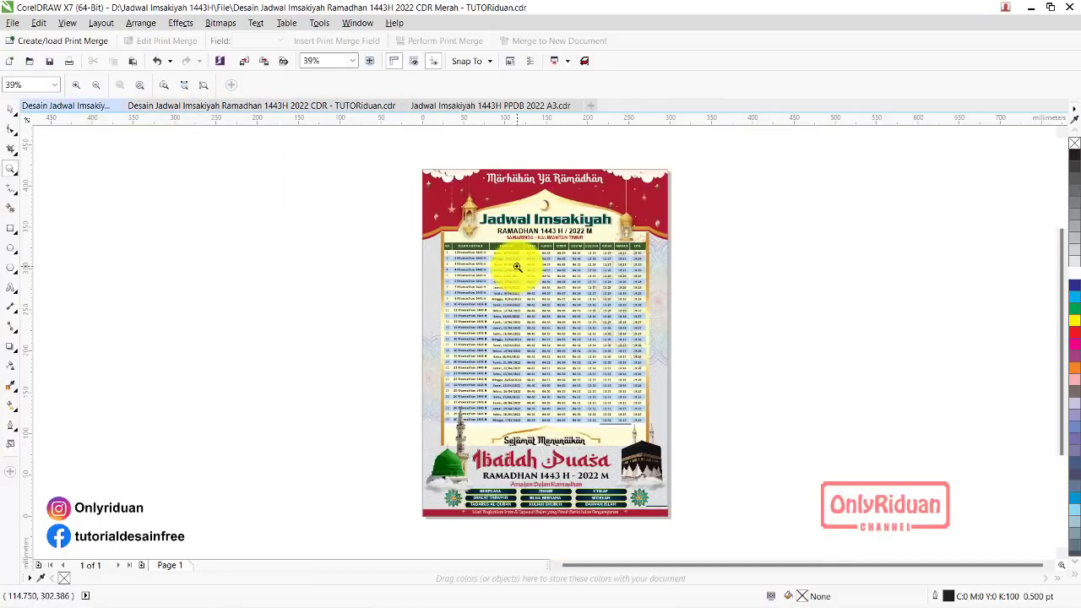
pyautogui.scroll(5, 515, 264)
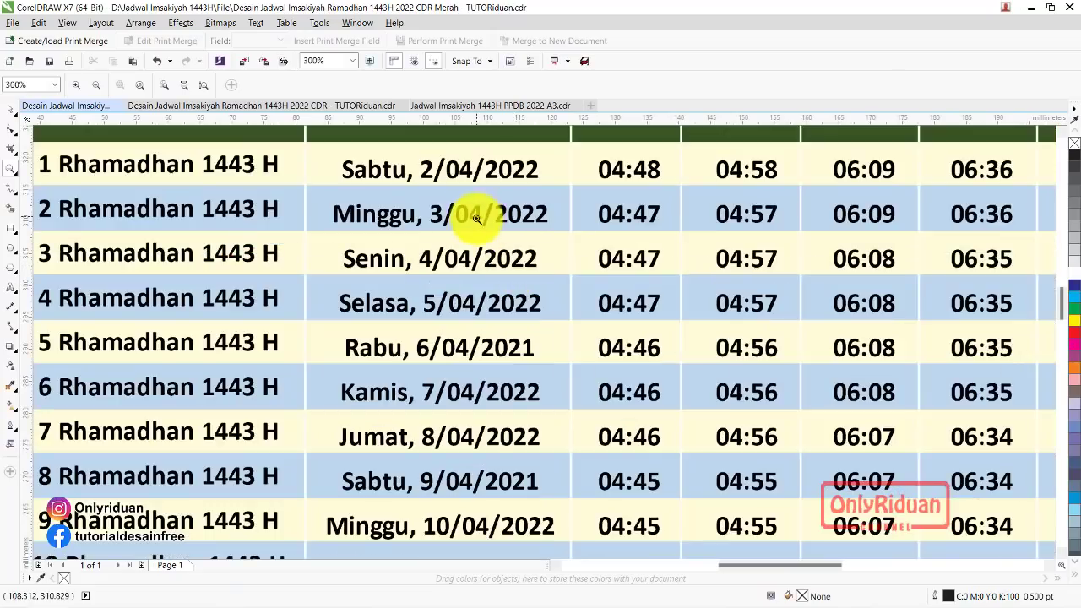
pyautogui.scroll(-2, 476, 218)
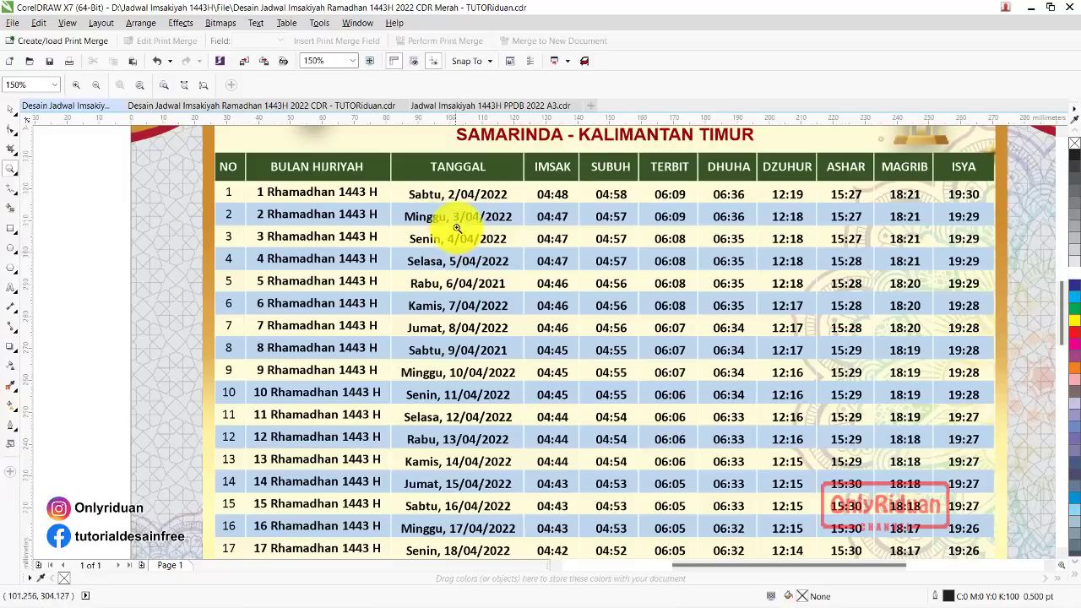
pyautogui.click(200, 113)
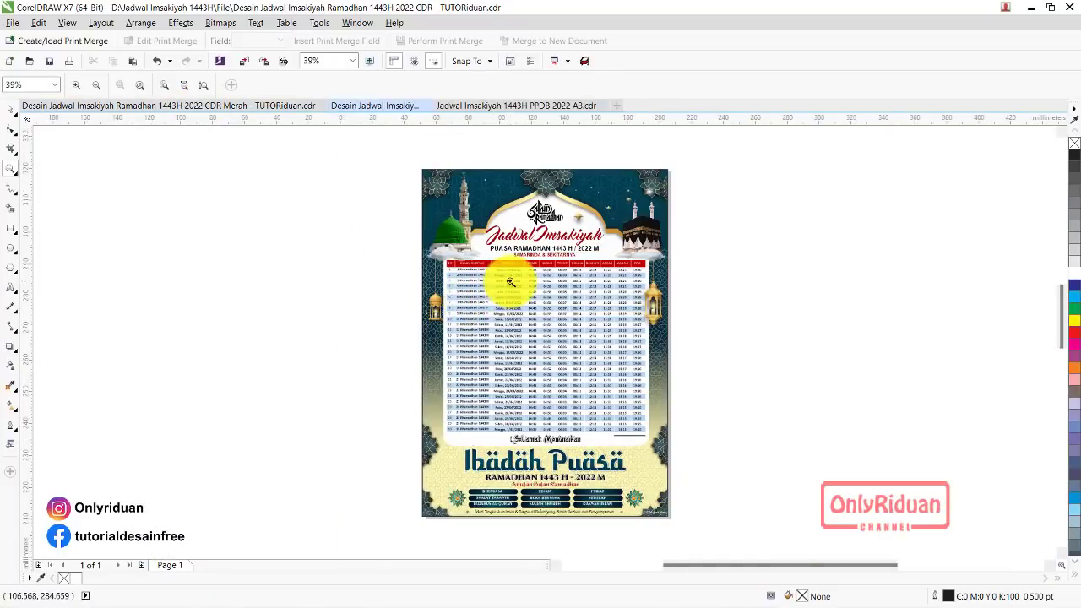
pyautogui.scroll(6, 510, 281)
pyautogui.scroll(-2, 508, 259)
pyautogui.scroll(-2, 512, 258)
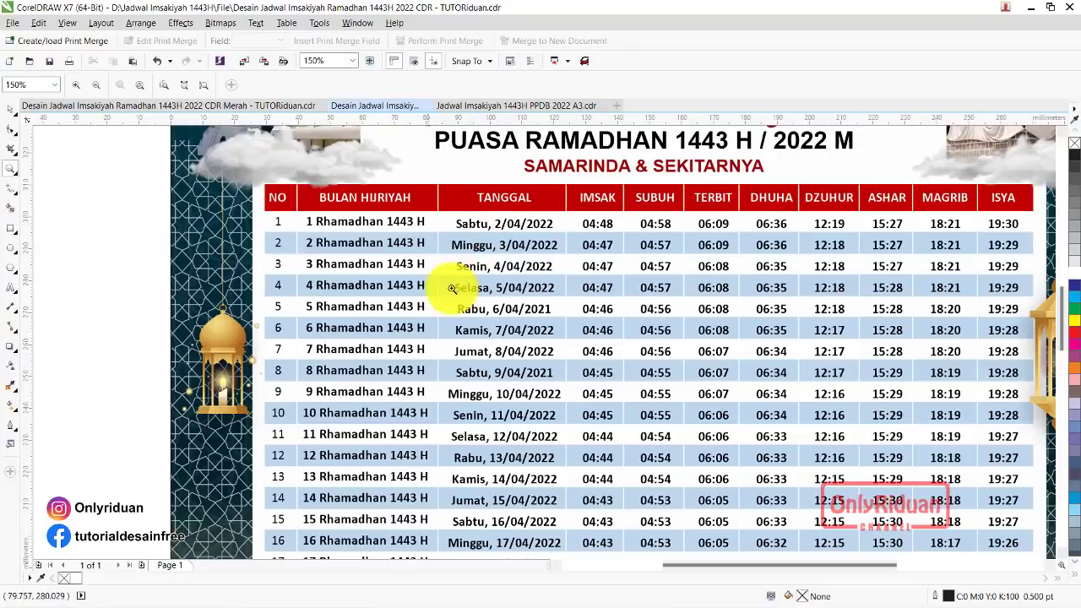
# Step: Return to the red Jadwal Imsakiyah design and inspect its header and schedule table with the Pick tool active
pyautogui.click(93, 106)
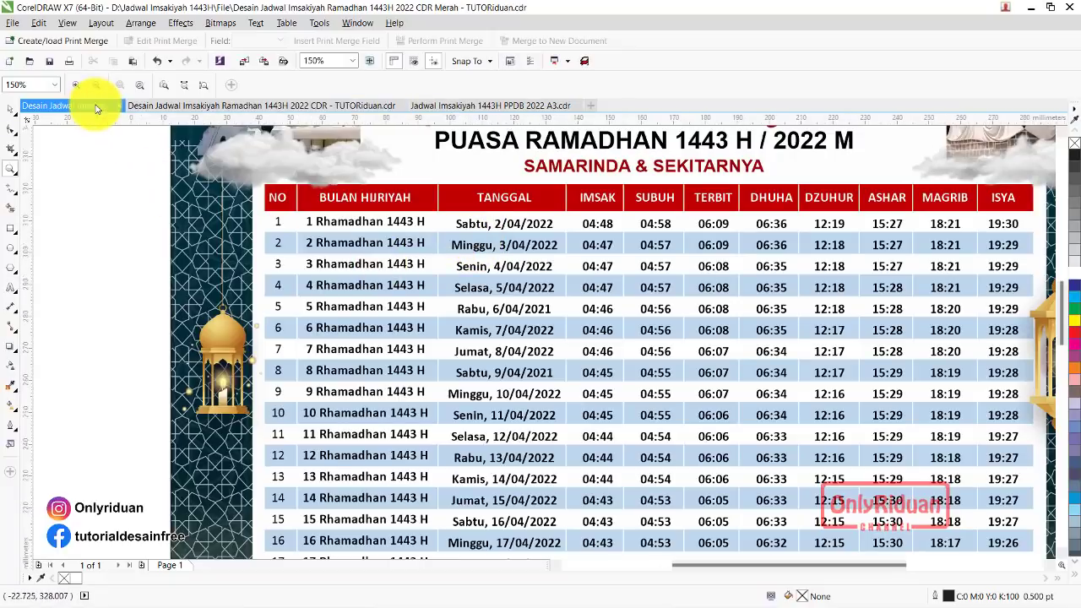
pyautogui.rightClick(309, 242)
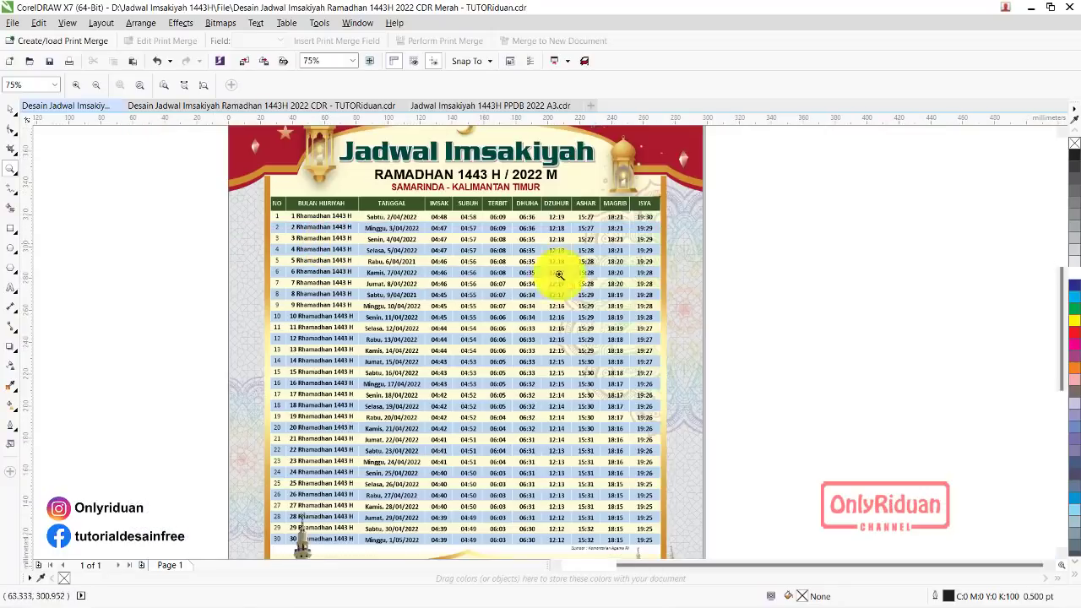
pyautogui.scroll(3, 1061, 48)
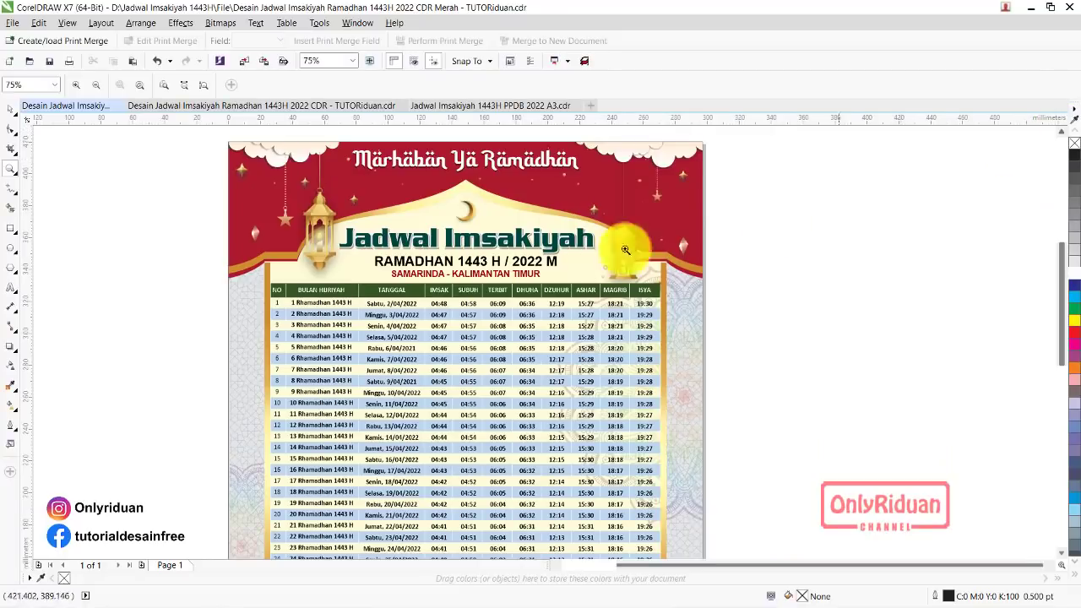
pyautogui.click(282, 105)
pyautogui.click(73, 106)
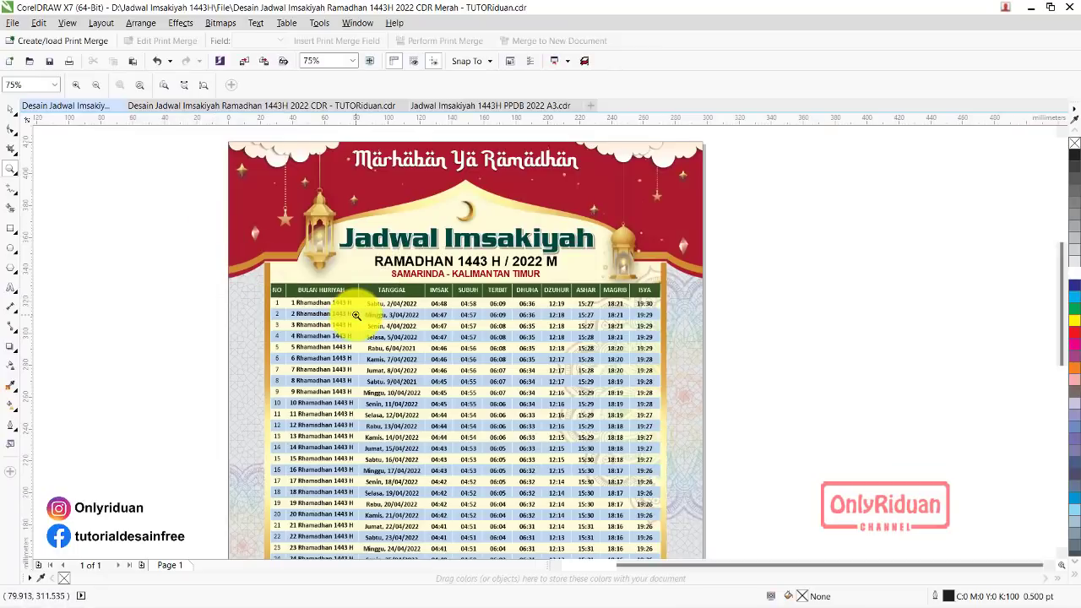
pyautogui.click(10, 111)
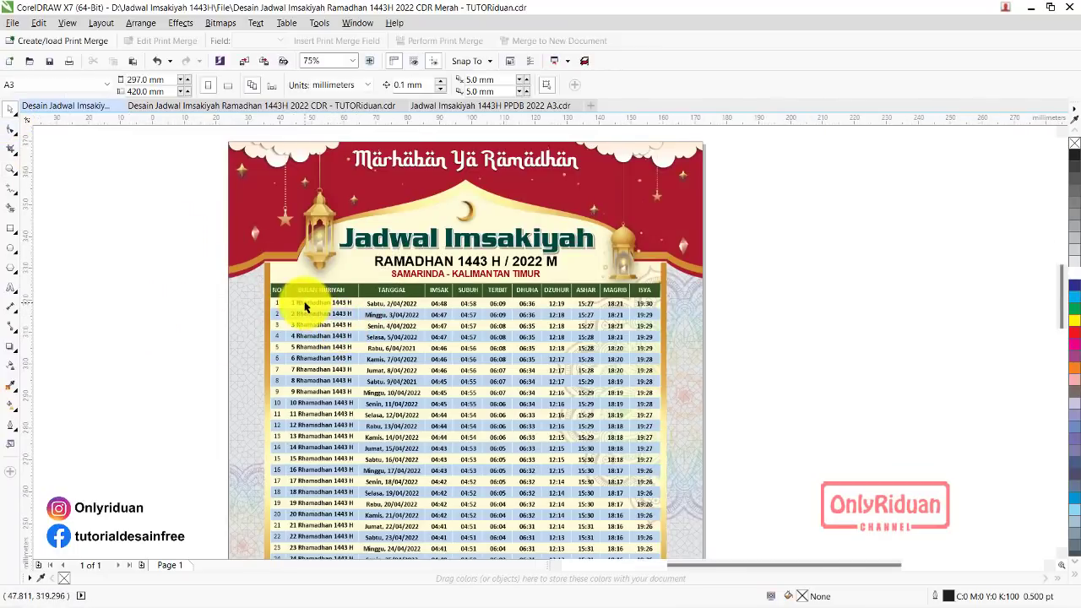
pyautogui.scroll(5, 304, 300)
pyautogui.scroll(-3, 302, 295)
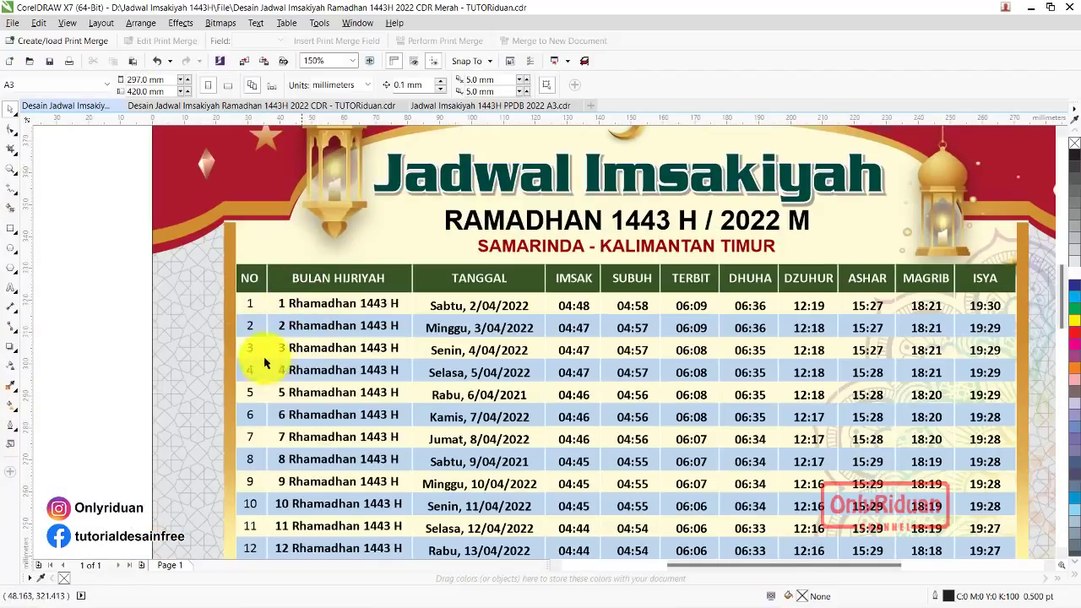
# Step: Switch to the Kab. Bantul workbook in Excel and copy the Imsak to Isya times for all Ramadan days, starting at D11
pyautogui.moveTo(458, 601)
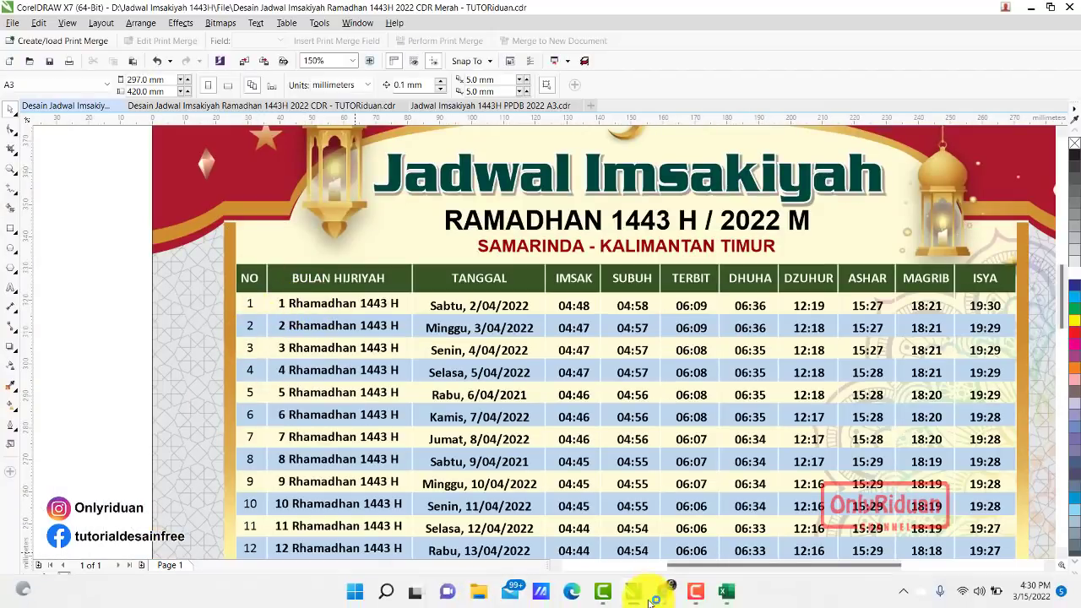
pyautogui.click(728, 596)
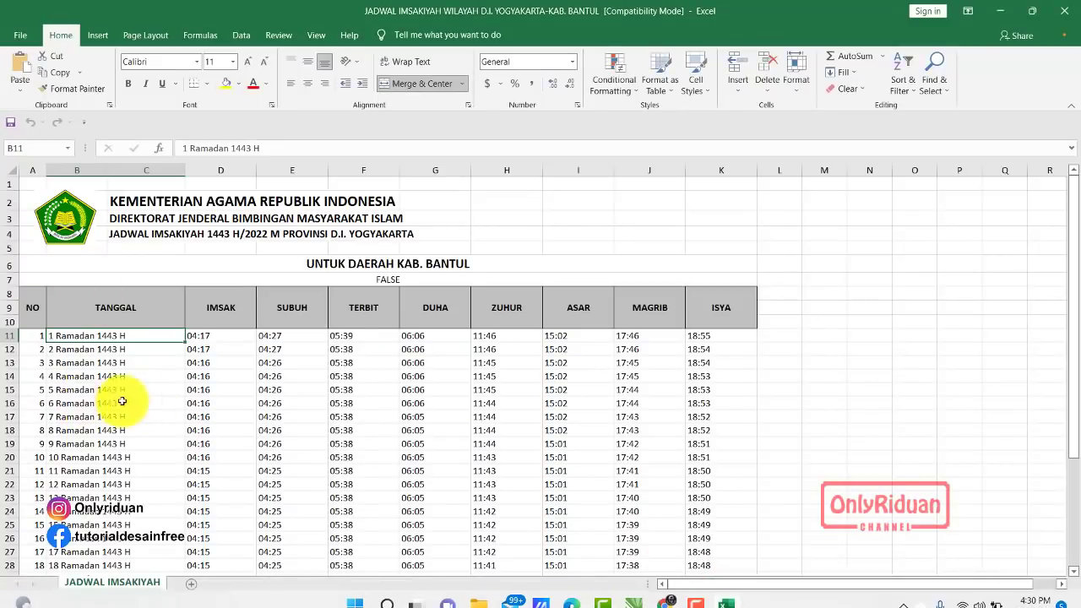
pyautogui.scroll(-3, 217, 334)
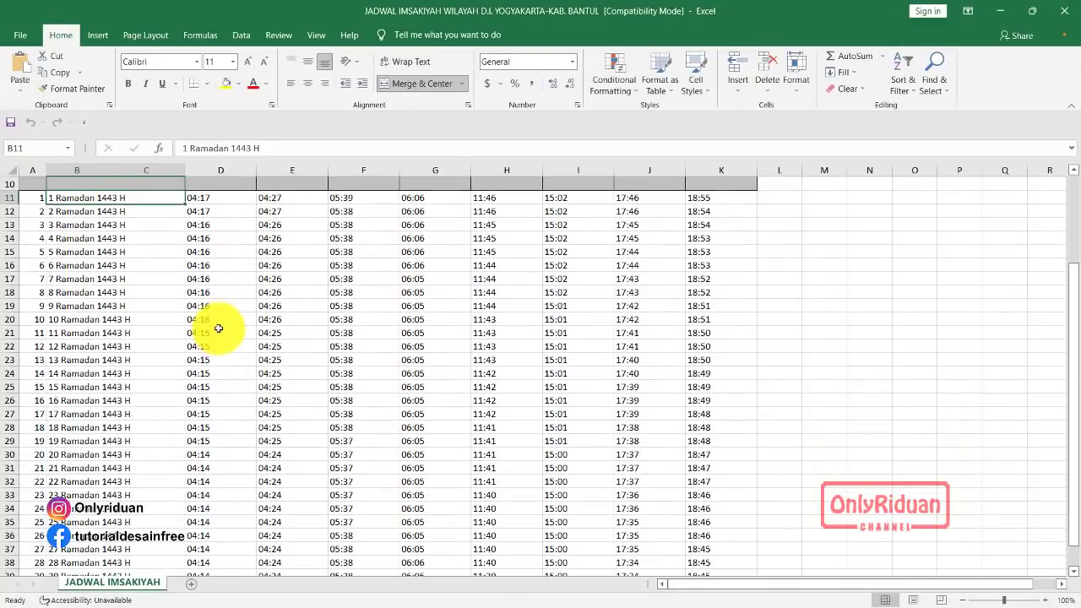
pyautogui.scroll(2, 217, 331)
pyautogui.click(201, 292)
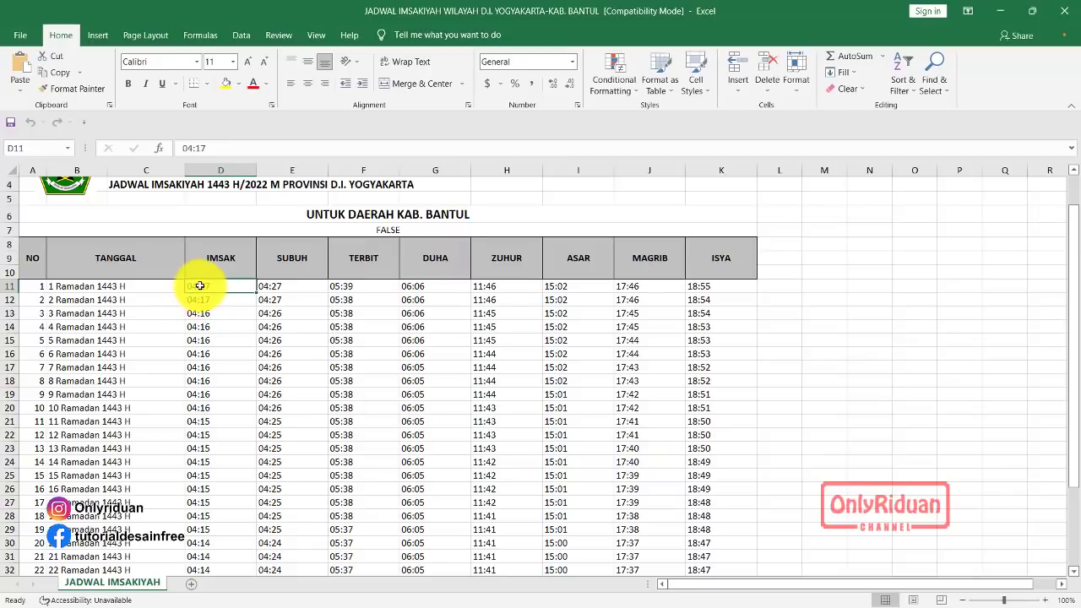
pyautogui.moveTo(200, 286); pyautogui.dragTo(707, 533)
pyautogui.scroll(4, 381, 338)
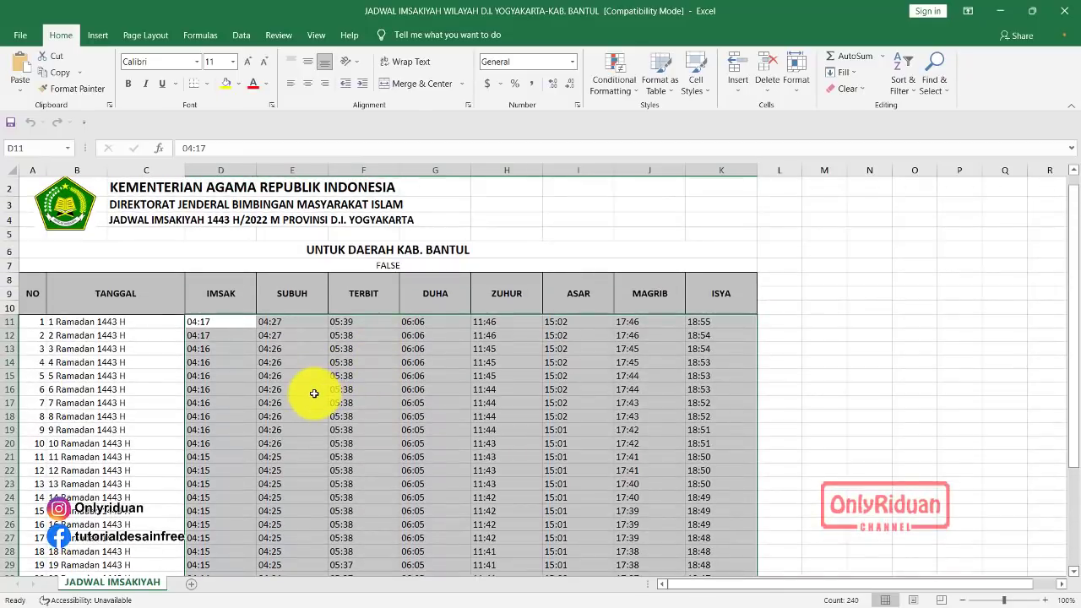
pyautogui.rightClick(308, 406)
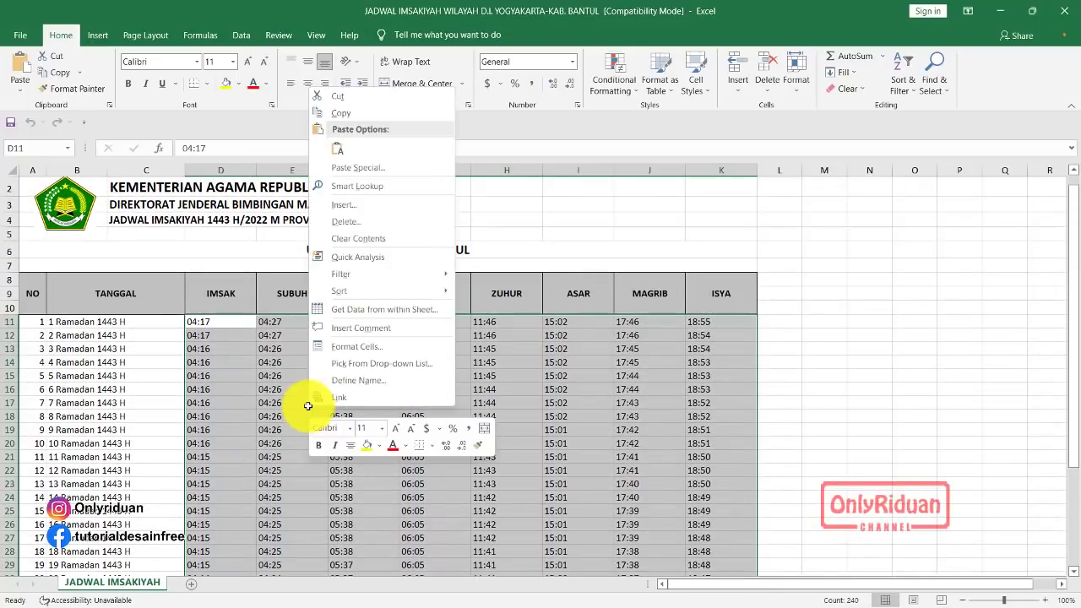
pyautogui.click(357, 112)
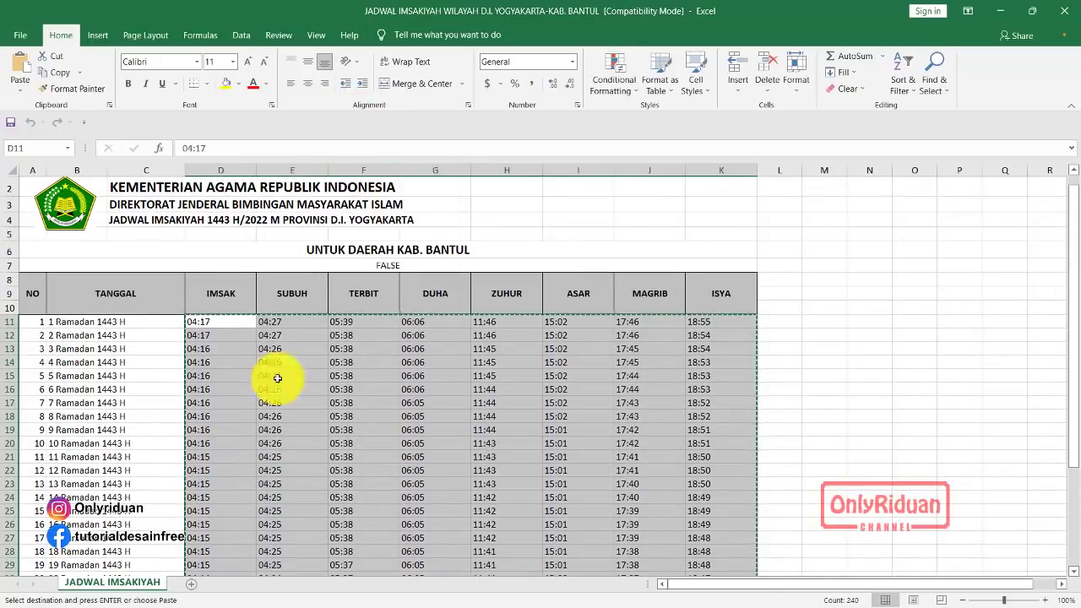
# Step: Return to the red design in CorelDRAW, open its embedded schedule table for editing in Excel and reposition the worksheet window
pyautogui.click(1003, 12)
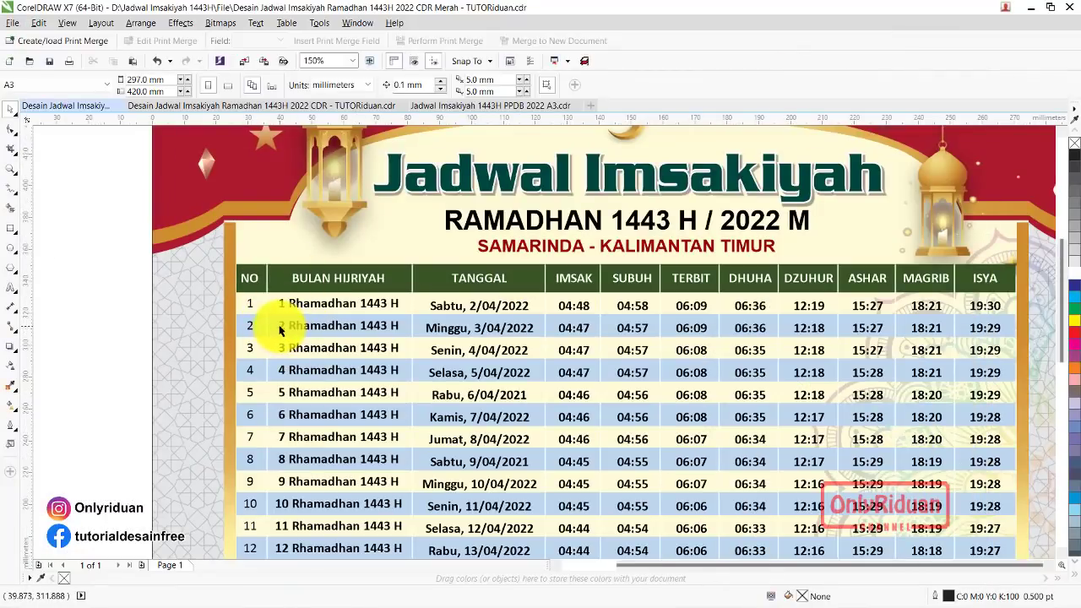
pyautogui.scroll(-2, 281, 331)
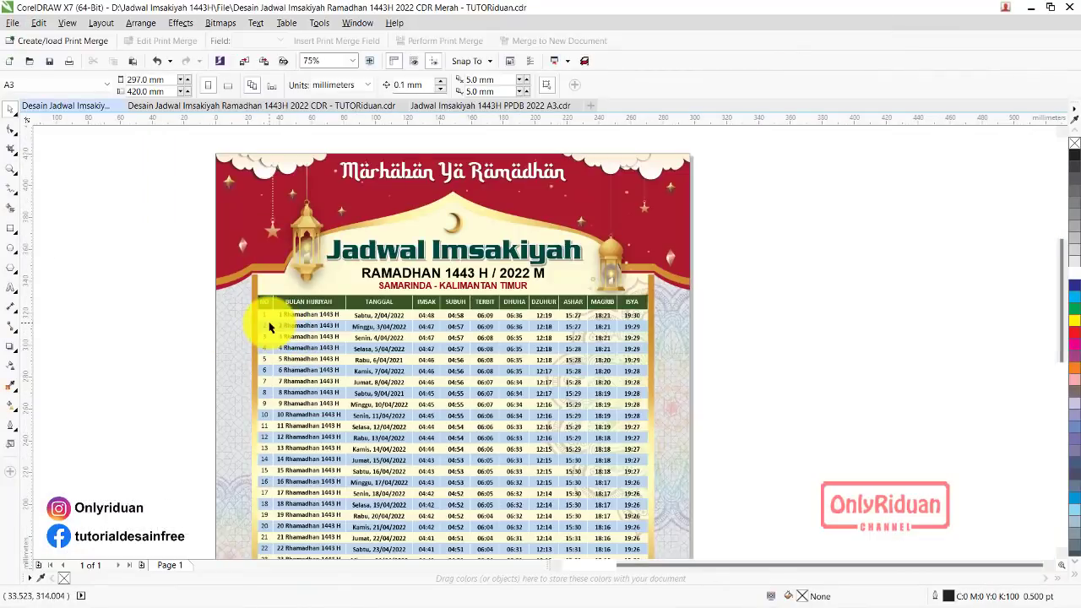
pyautogui.scroll(4, 270, 327)
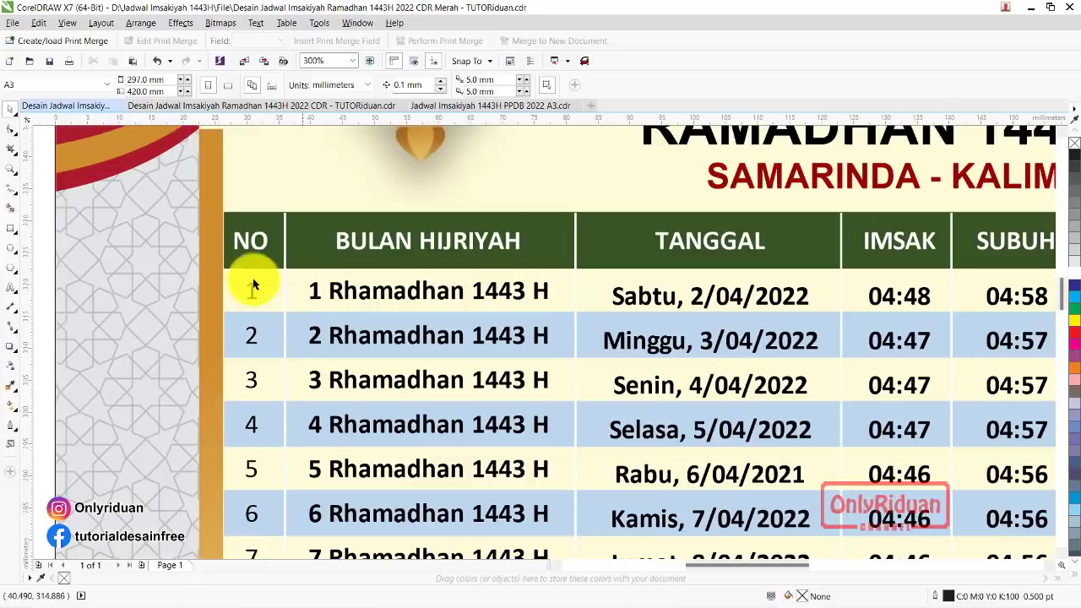
pyautogui.doubleClick(259, 251)
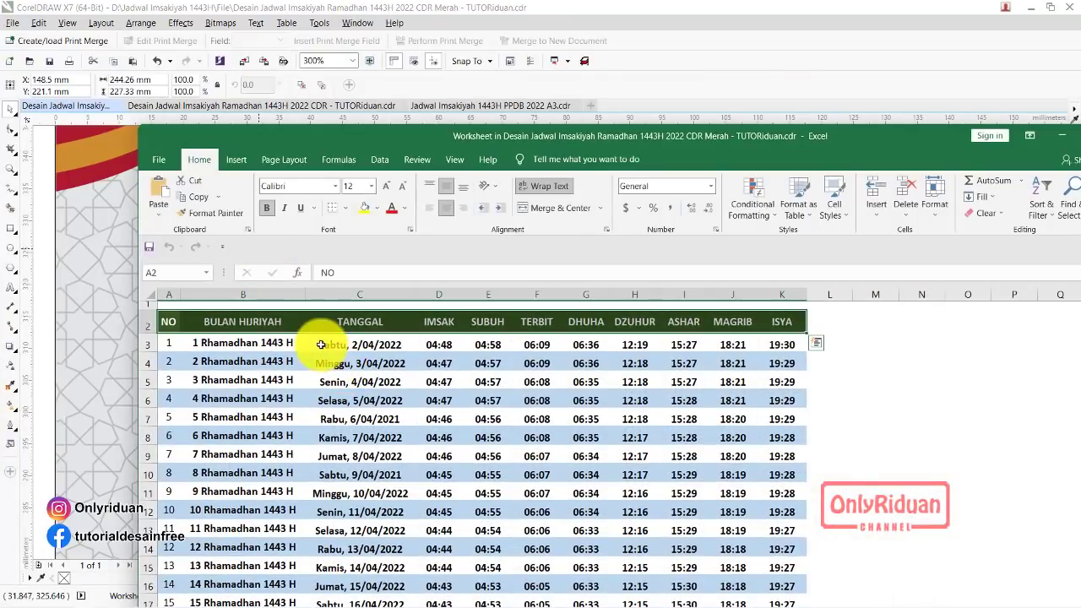
pyautogui.scroll(-2, 319, 341)
pyautogui.scroll(2, 314, 337)
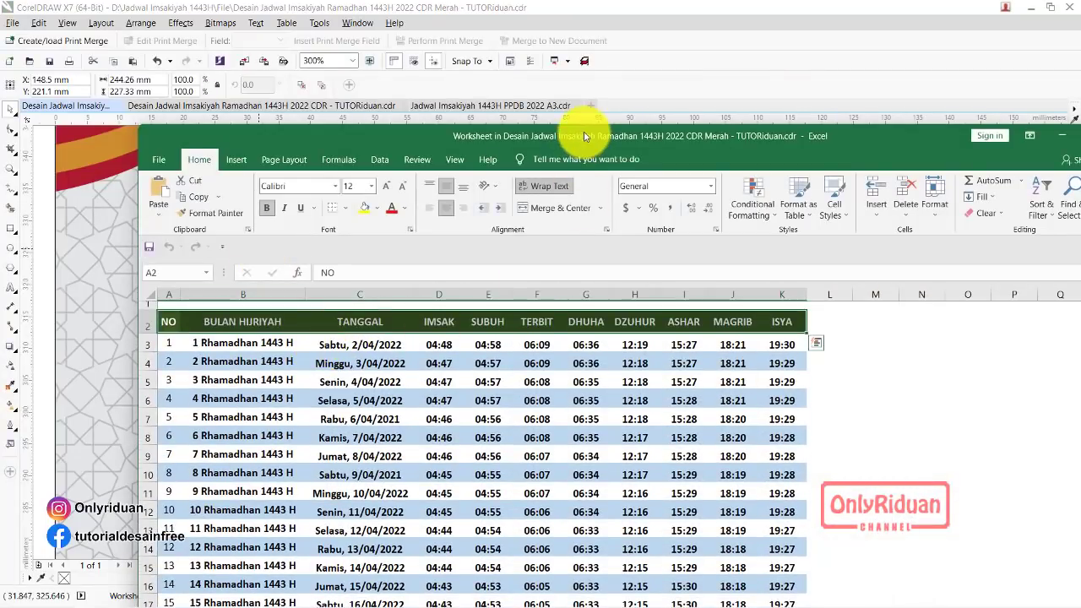
pyautogui.moveTo(583, 136); pyautogui.dragTo(466, 42)
# Step: Paste the copied Bantul times over the existing Imsak to Isya times in D3:K32 of the template worksheet
pyautogui.click(315, 251)
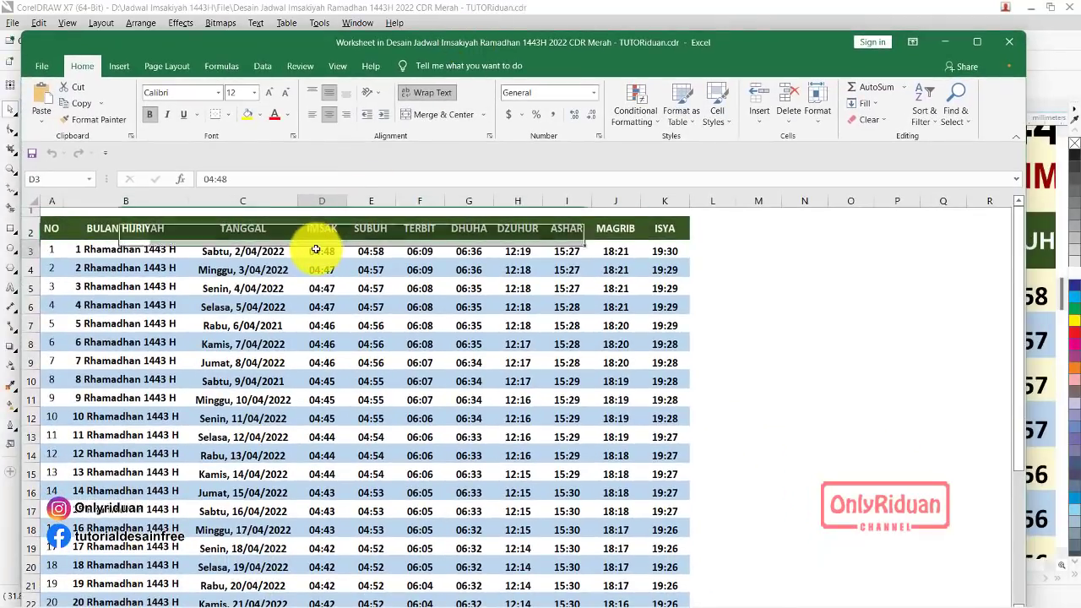
pyautogui.moveTo(315, 250); pyautogui.dragTo(647, 573)
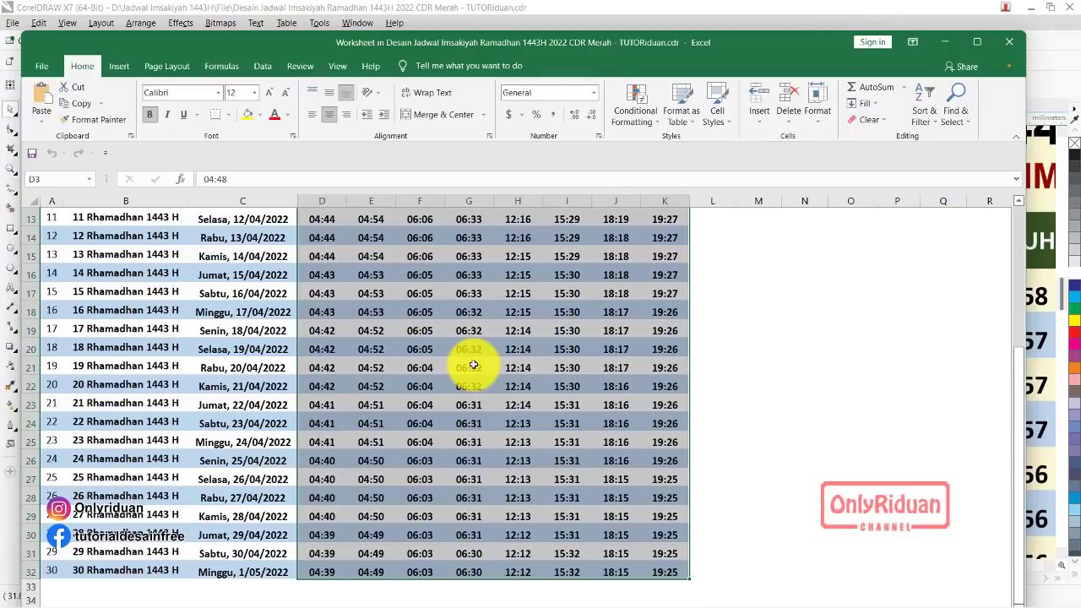
pyautogui.rightClick(473, 365)
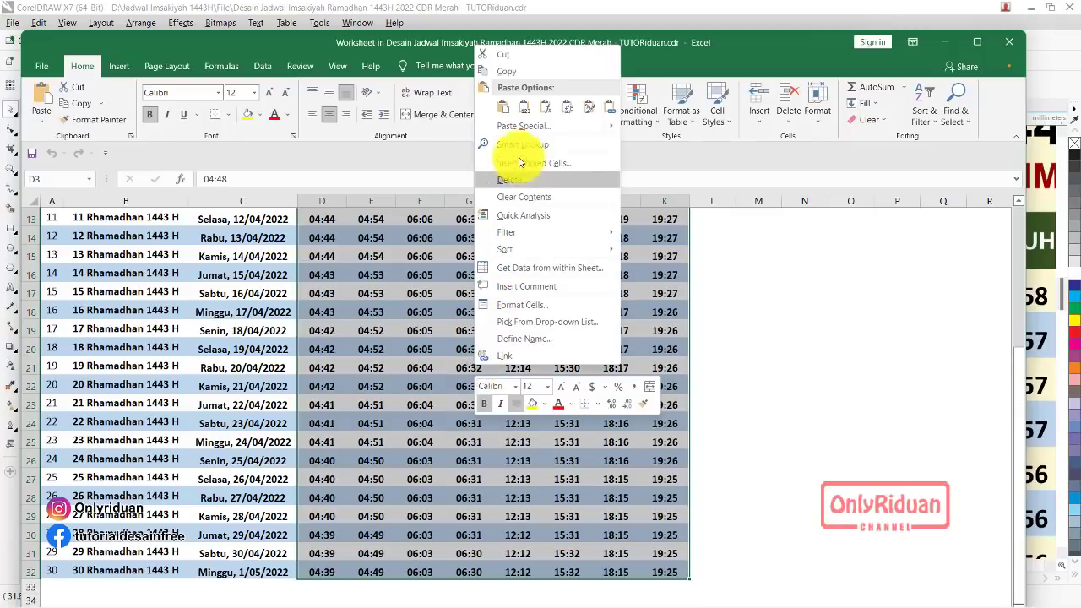
pyautogui.click(506, 110)
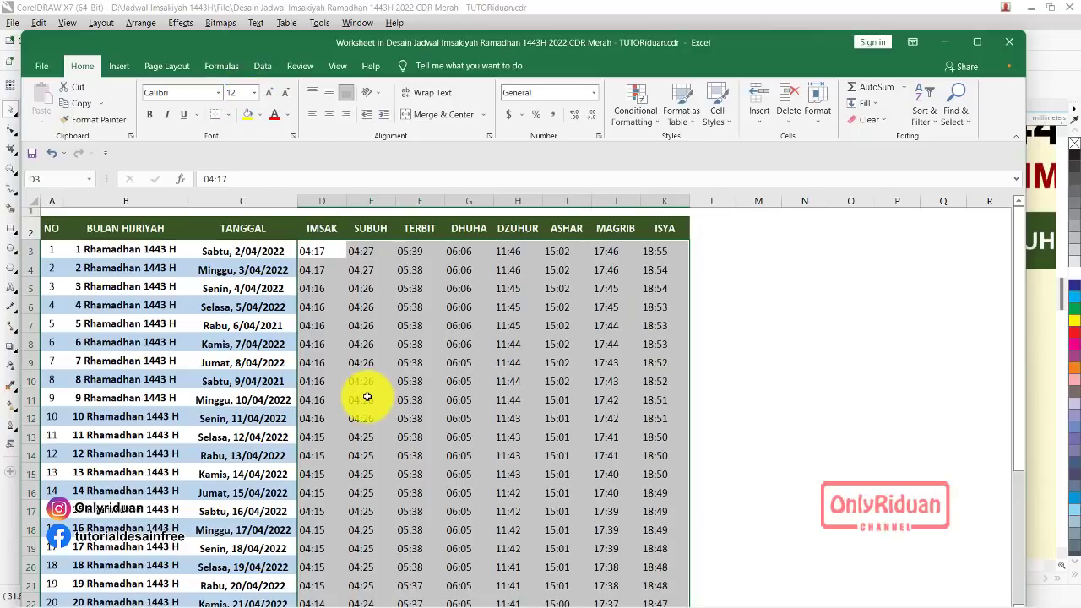
# Step: Make the pasted prayer times in D3:K32 bold and centre them horizontally to match the date column
pyautogui.click(261, 251)
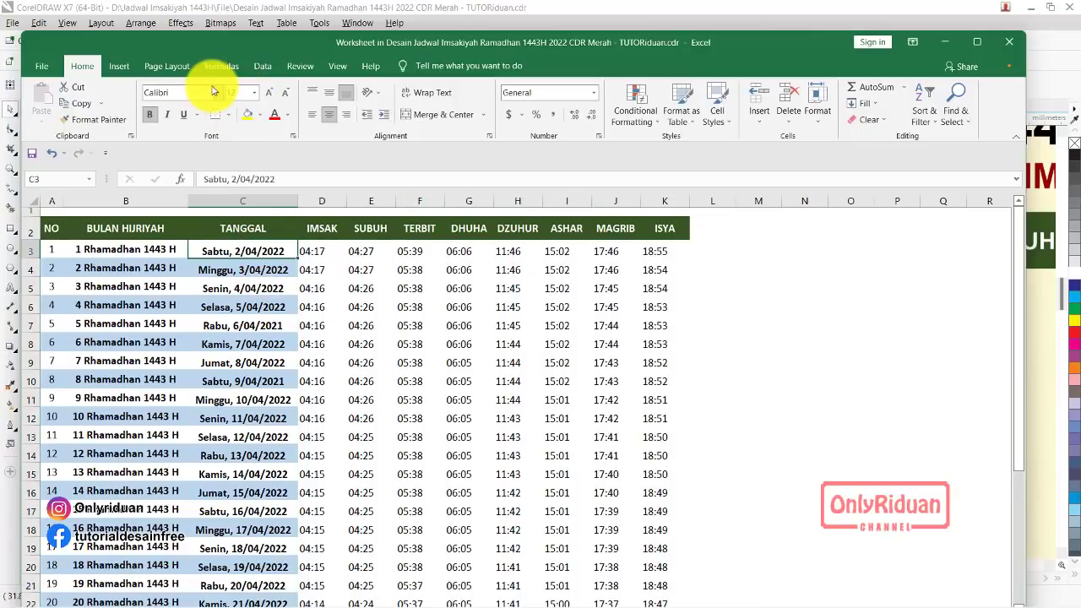
pyautogui.moveTo(312, 251); pyautogui.dragTo(651, 583)
pyautogui.scroll(4, 185, 177)
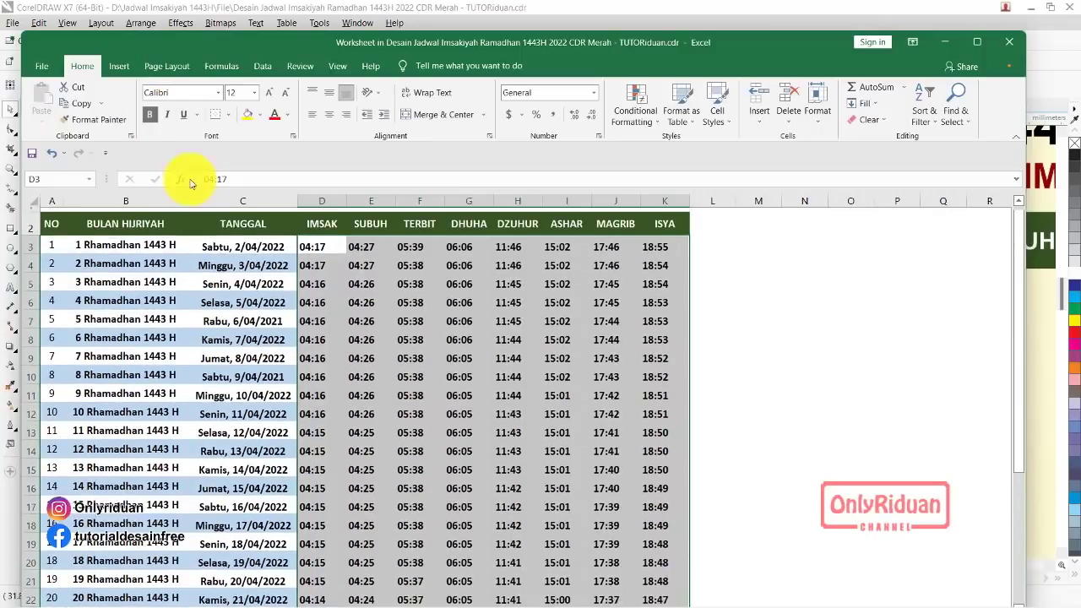
pyautogui.click(325, 306)
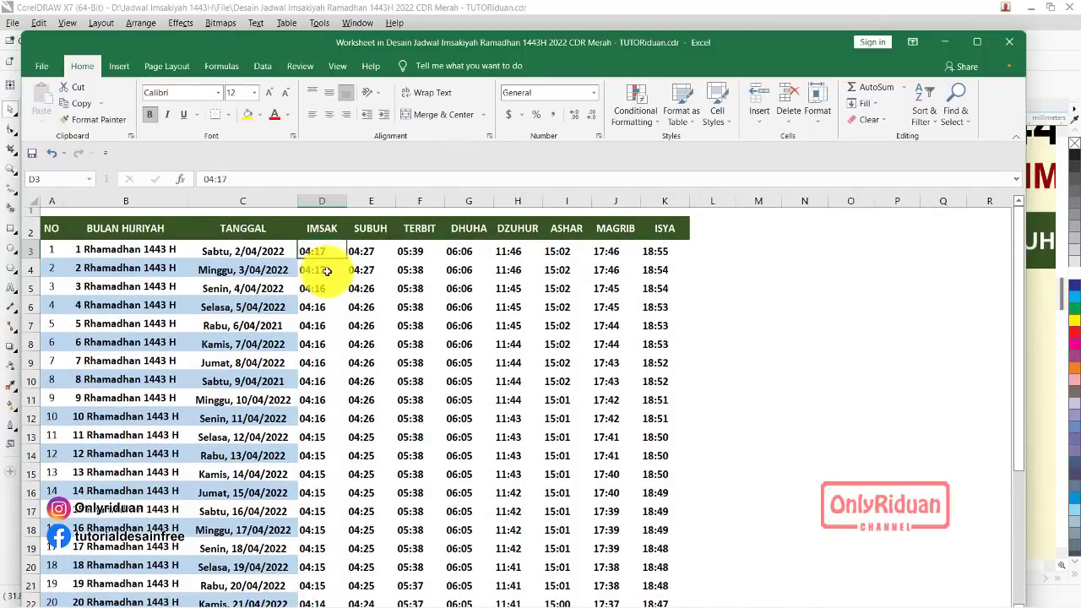
pyautogui.moveTo(310, 249); pyautogui.dragTo(642, 582)
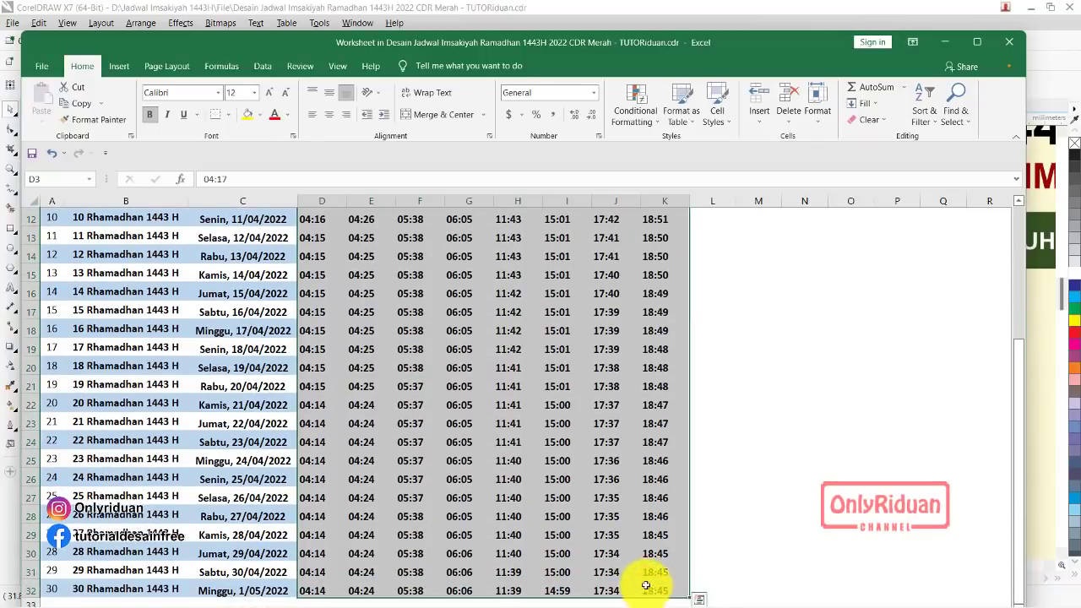
pyautogui.click(331, 114)
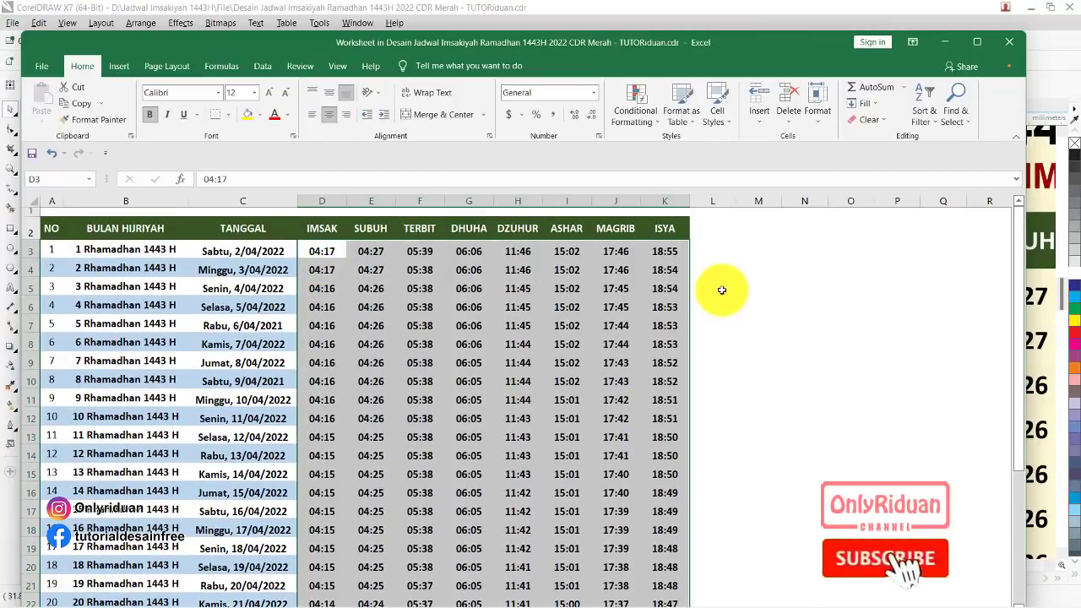
pyautogui.click(678, 328)
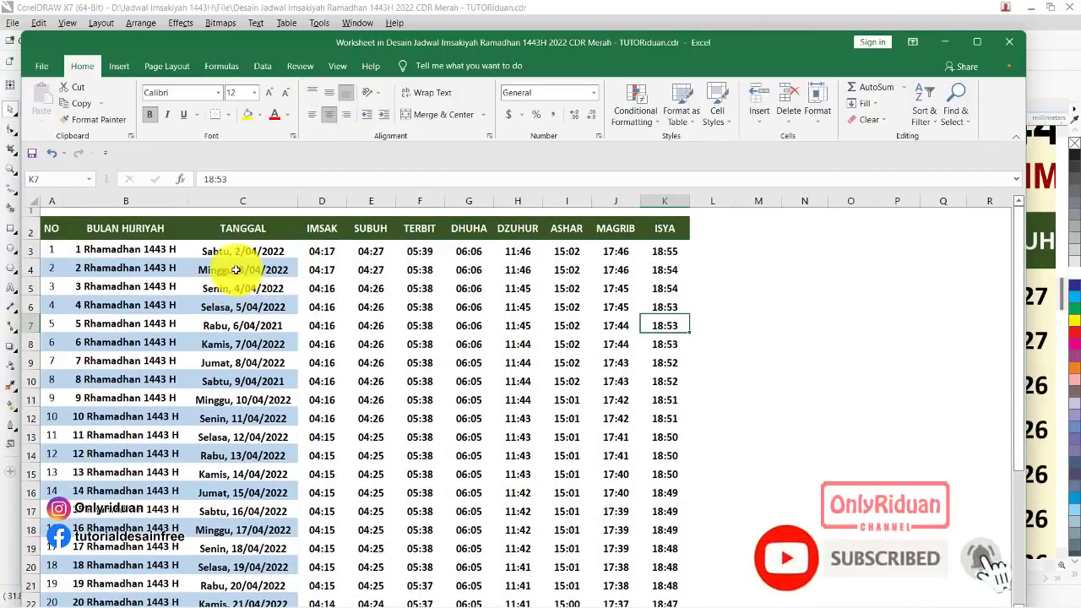
# Step: Fill C4:K4 and the time cells D:K of rows 6, 8 and 10 with light blue to continue the row banding
pyautogui.moveTo(295, 266); pyautogui.dragTo(664, 270)
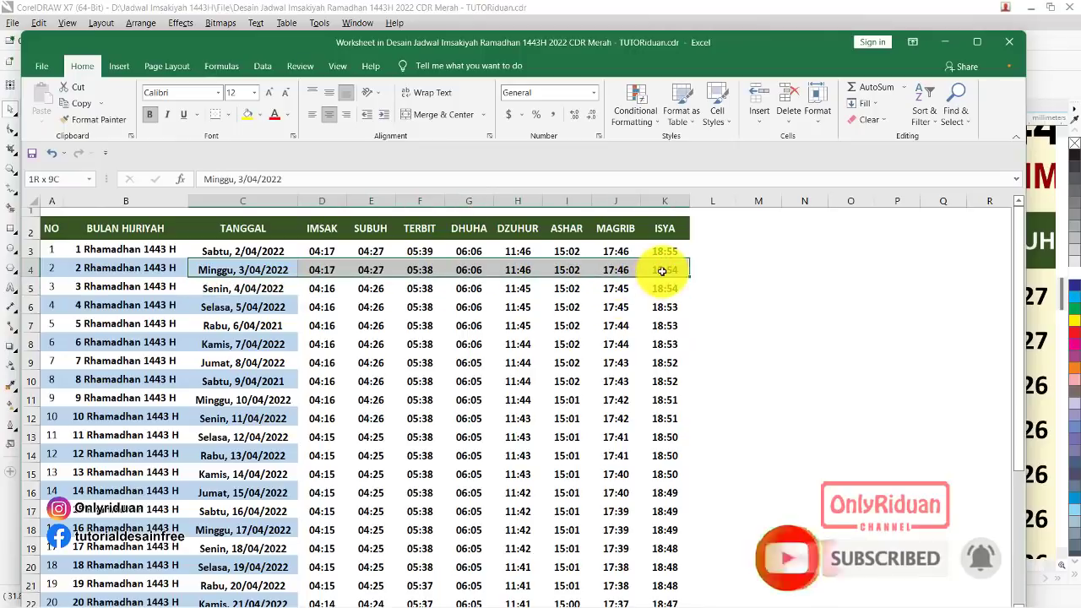
pyautogui.click(259, 115)
pyautogui.click(282, 171)
pyautogui.click(314, 328)
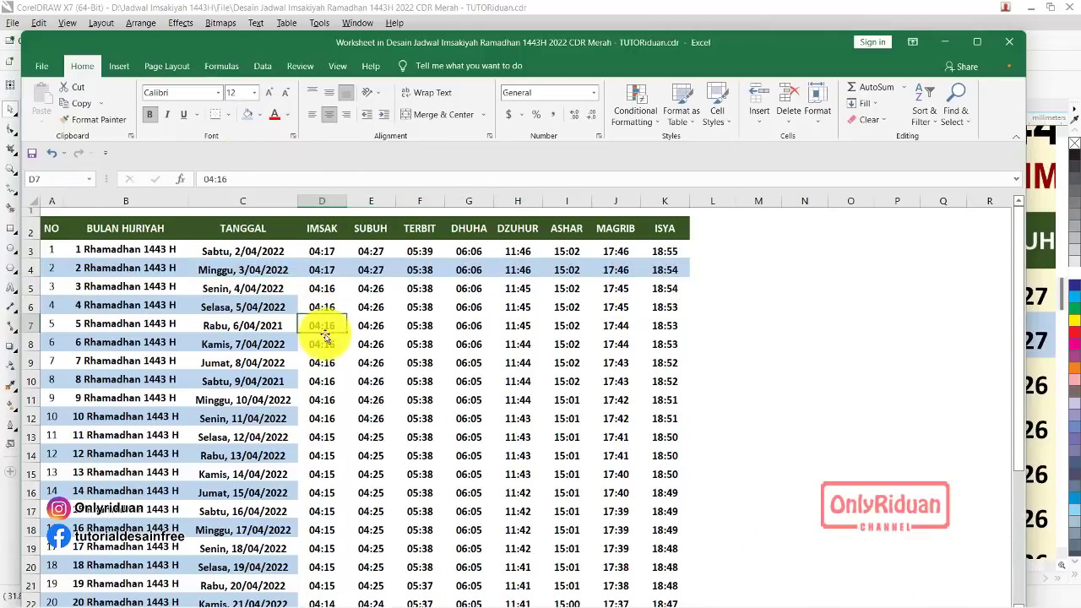
pyautogui.moveTo(302, 305); pyautogui.dragTo(665, 307)
pyautogui.click(247, 115)
pyautogui.moveTo(309, 343); pyautogui.dragTo(654, 345)
pyautogui.click(246, 115)
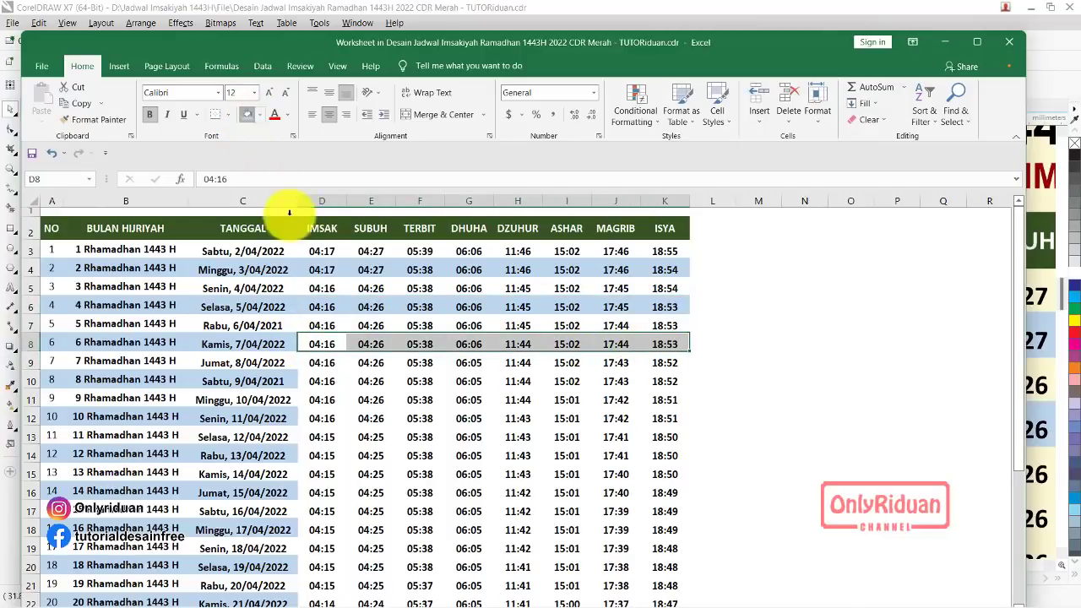
pyautogui.moveTo(309, 380); pyautogui.dragTo(661, 384)
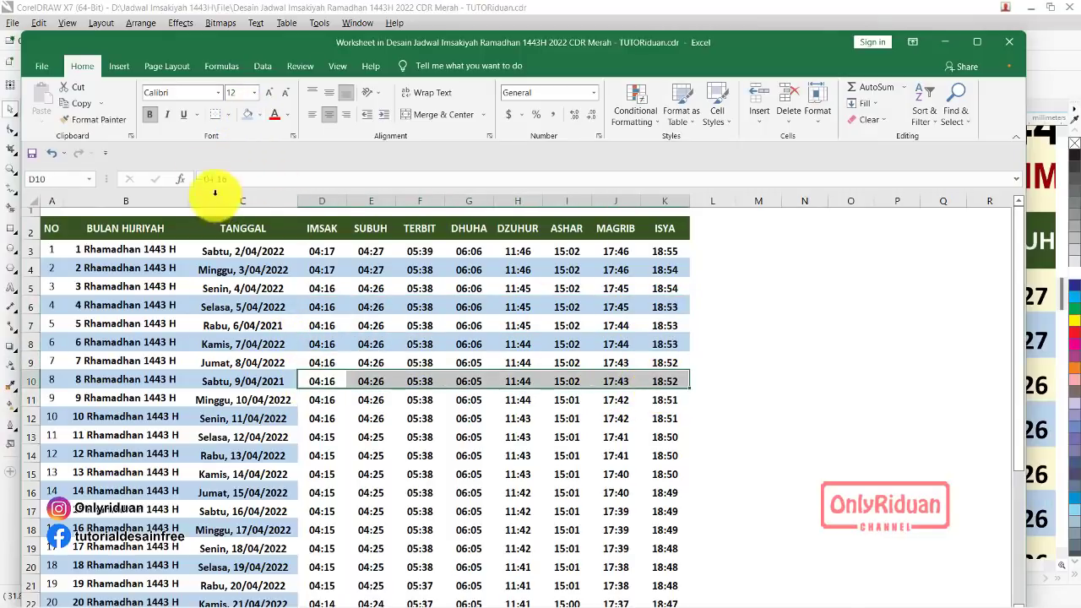
pyautogui.click(246, 115)
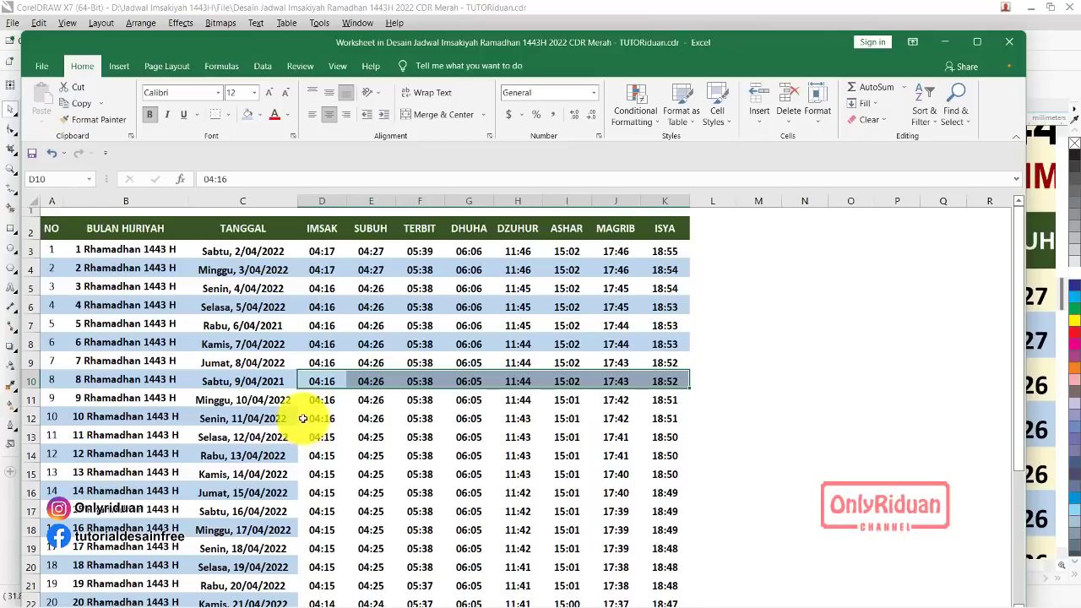
# Step: Apply the same light blue fill to the time cells D:K in rows 12, 14, 16, 18 and 20
pyautogui.moveTo(301, 420); pyautogui.dragTo(665, 419)
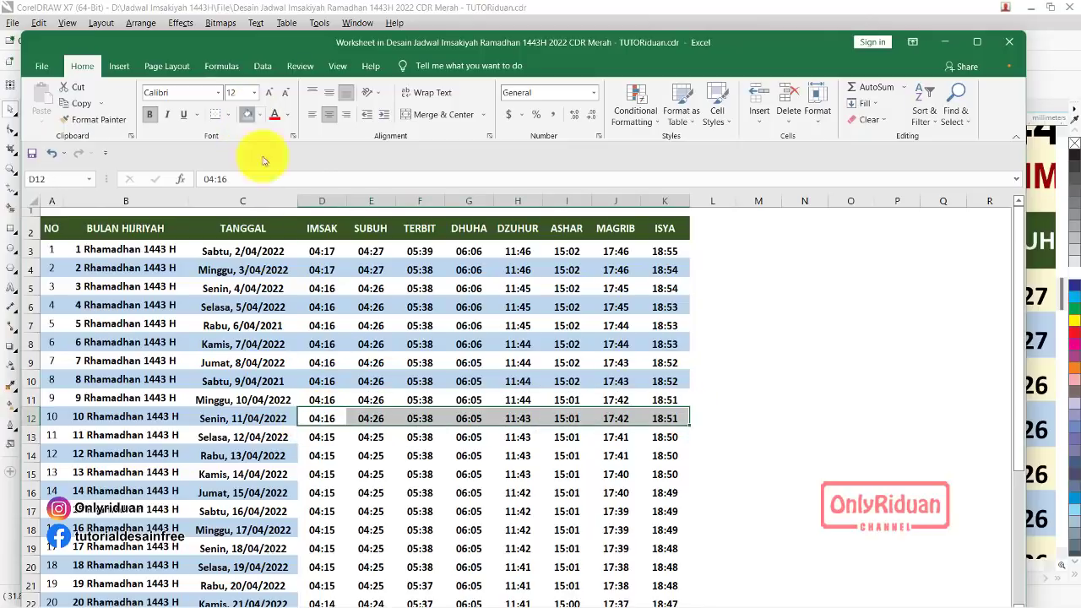
pyautogui.scroll(-2, 429, 414)
pyautogui.moveTo(306, 345); pyautogui.dragTo(670, 350)
pyautogui.click(245, 116)
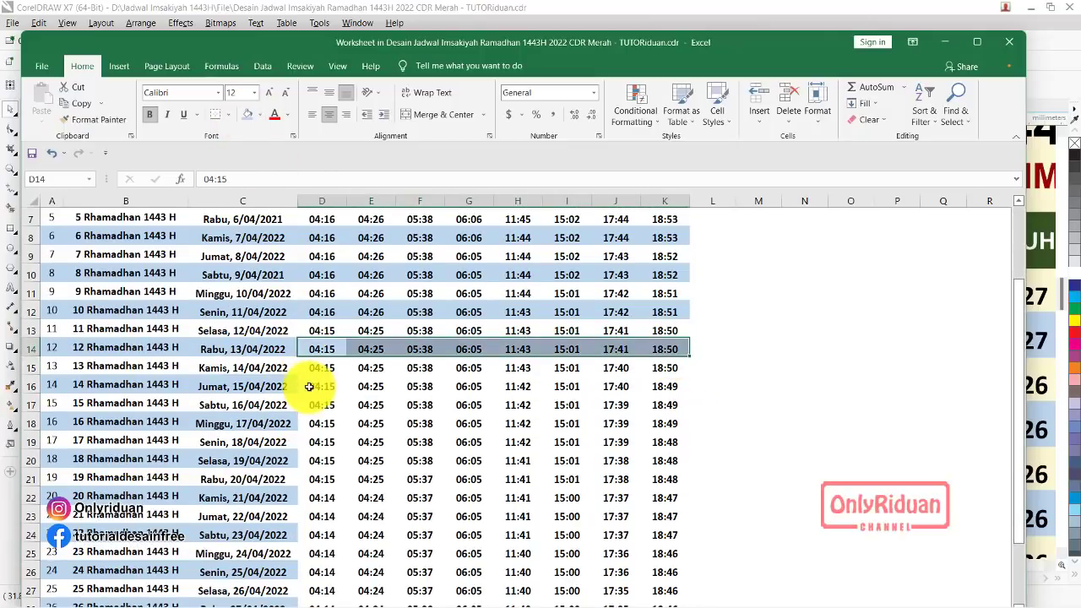
pyautogui.moveTo(304, 385); pyautogui.dragTo(665, 385)
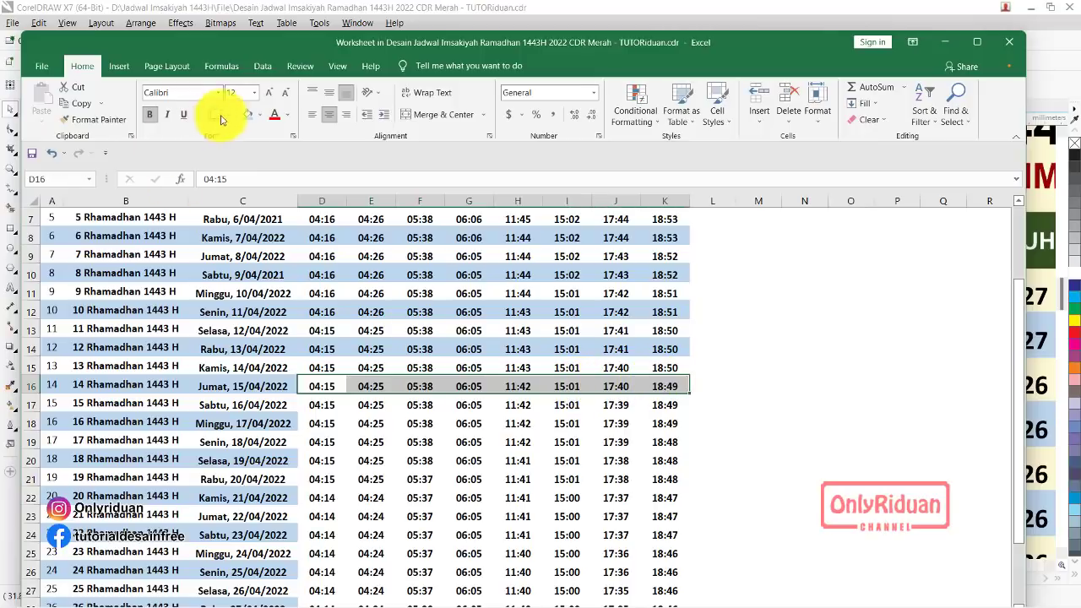
pyautogui.click(251, 119)
pyautogui.moveTo(304, 424); pyautogui.dragTo(665, 424)
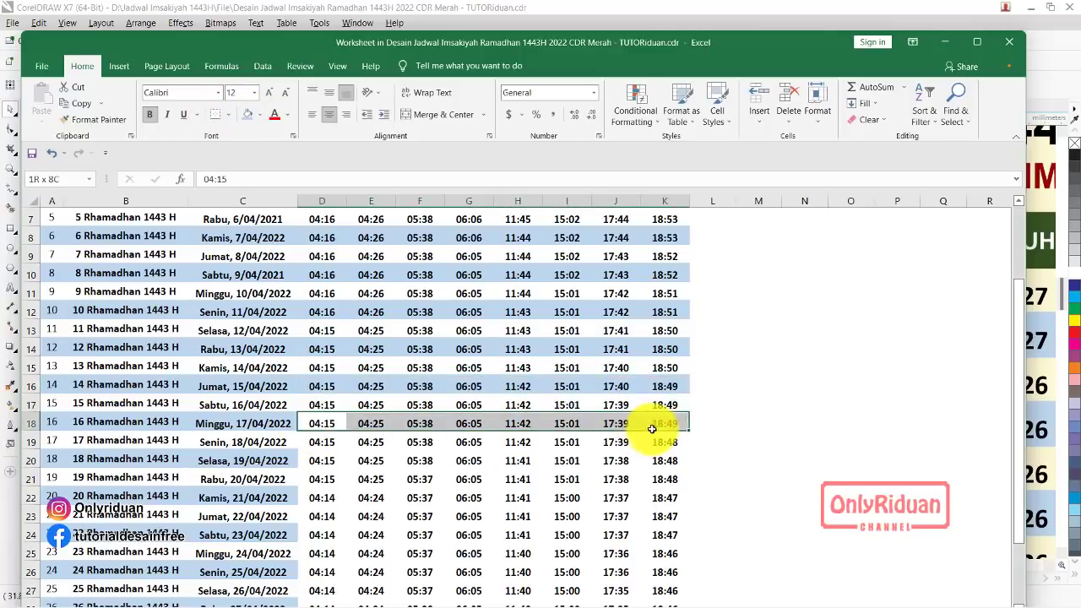
pyautogui.click(249, 116)
pyautogui.moveTo(322, 460); pyautogui.dragTo(655, 460)
pyautogui.click(249, 120)
# Step: Complete the light blue banding on the time cells D:K in the even rows from 22 to 32
pyautogui.scroll(-3, 374, 405)
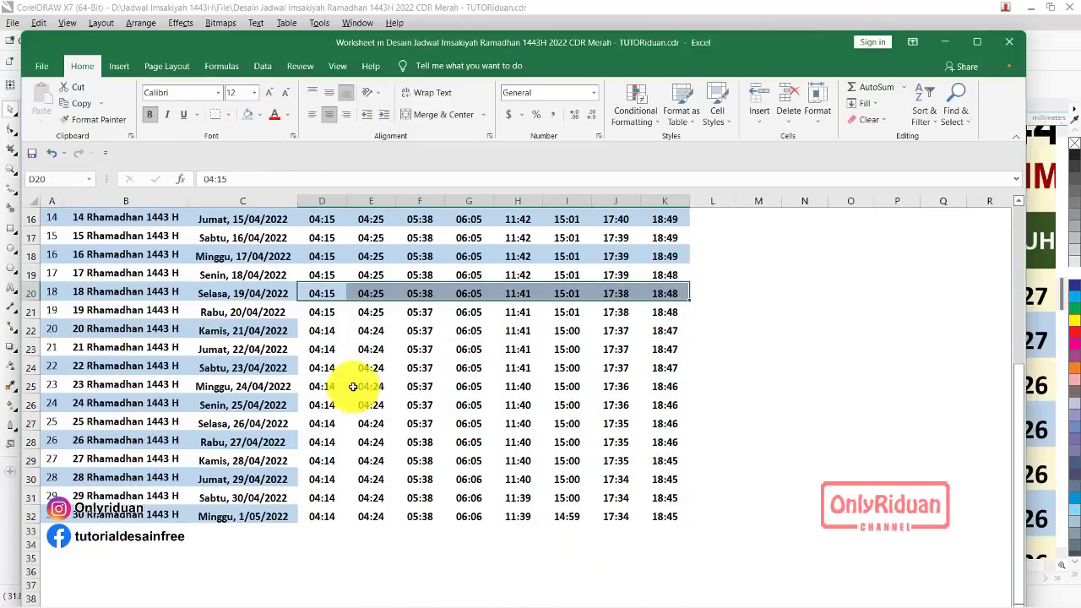
pyautogui.moveTo(304, 329); pyautogui.dragTo(663, 330)
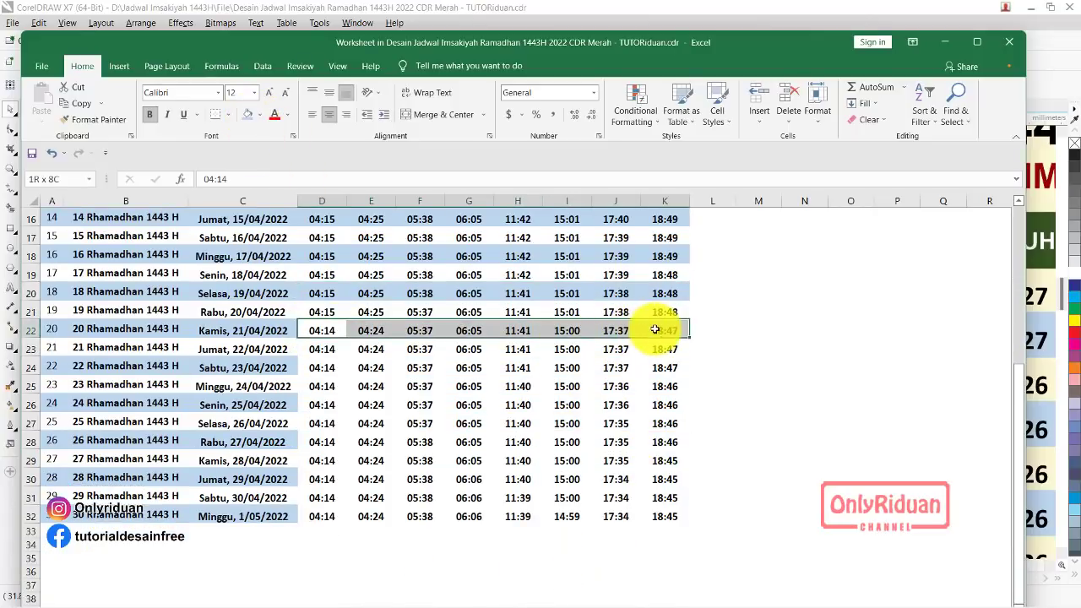
pyautogui.click(249, 115)
pyautogui.moveTo(314, 367); pyautogui.dragTo(670, 361)
pyautogui.click(248, 116)
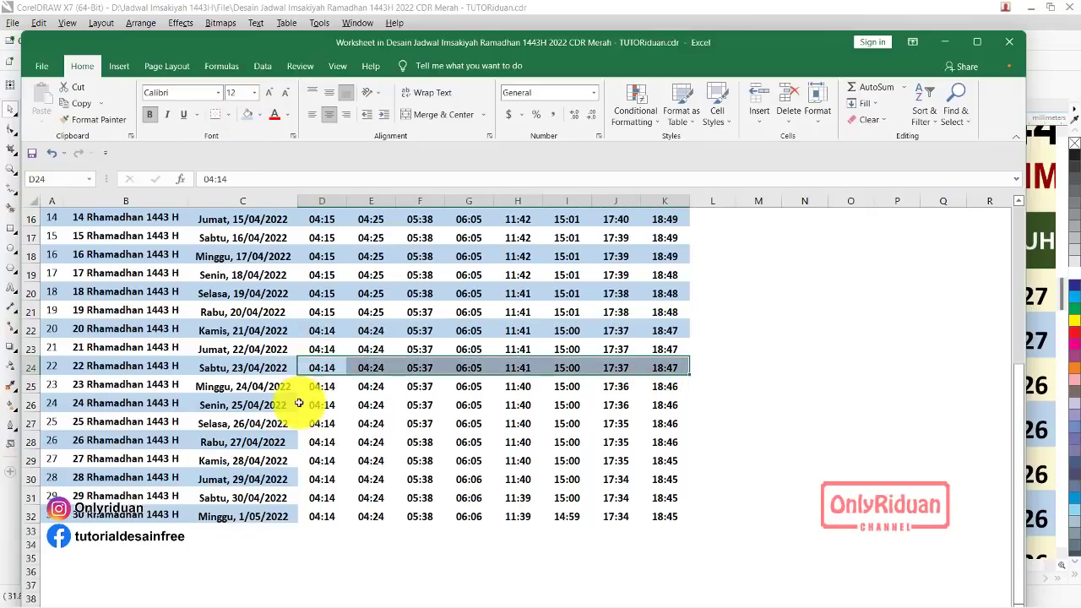
pyautogui.moveTo(304, 404); pyautogui.dragTo(659, 401)
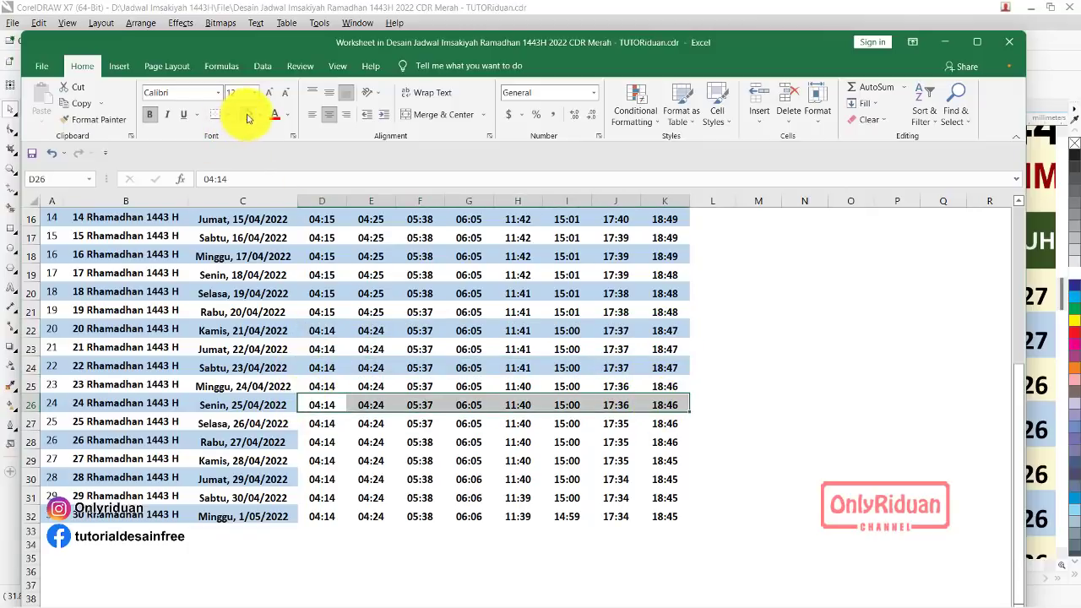
pyautogui.click(248, 115)
pyautogui.moveTo(305, 442); pyautogui.dragTo(667, 442)
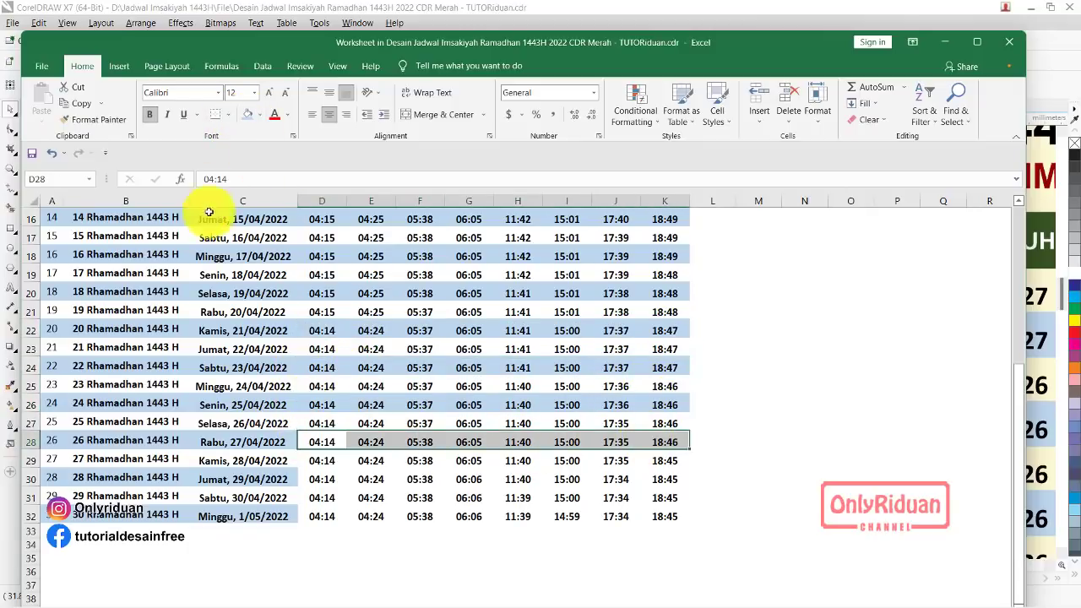
pyautogui.click(245, 117)
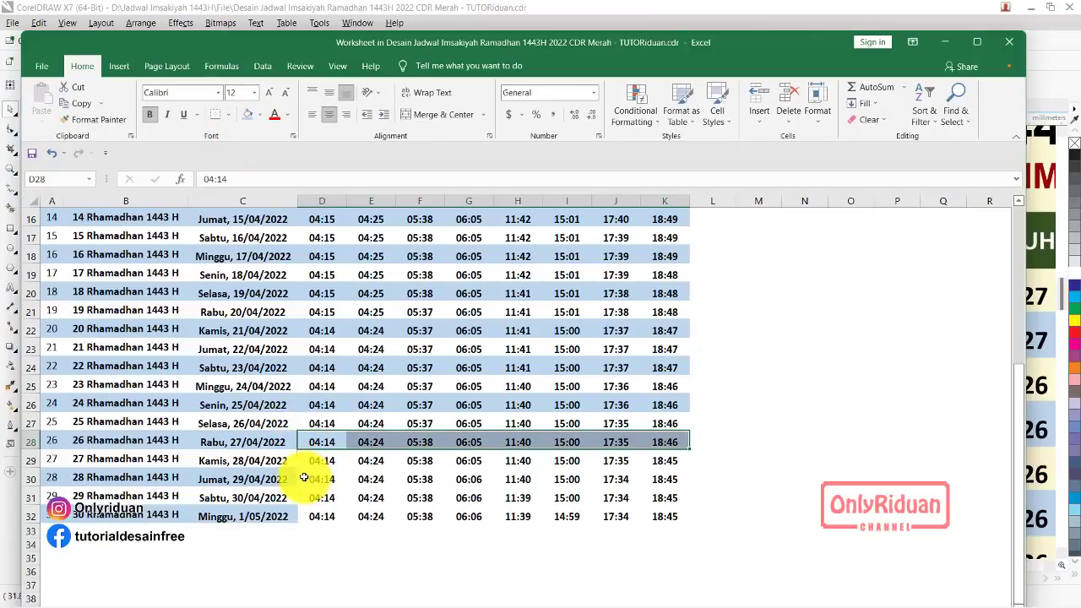
pyautogui.moveTo(304, 479); pyautogui.dragTo(674, 480)
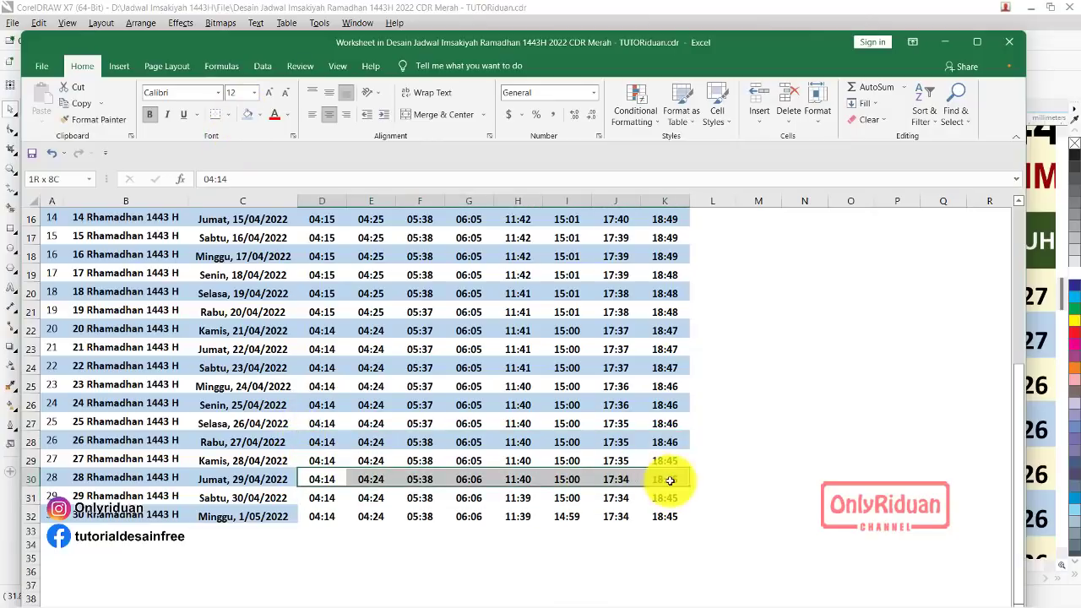
pyautogui.click(245, 116)
pyautogui.moveTo(312, 516); pyautogui.dragTo(669, 515)
pyautogui.click(241, 123)
pyautogui.scroll(5, 321, 405)
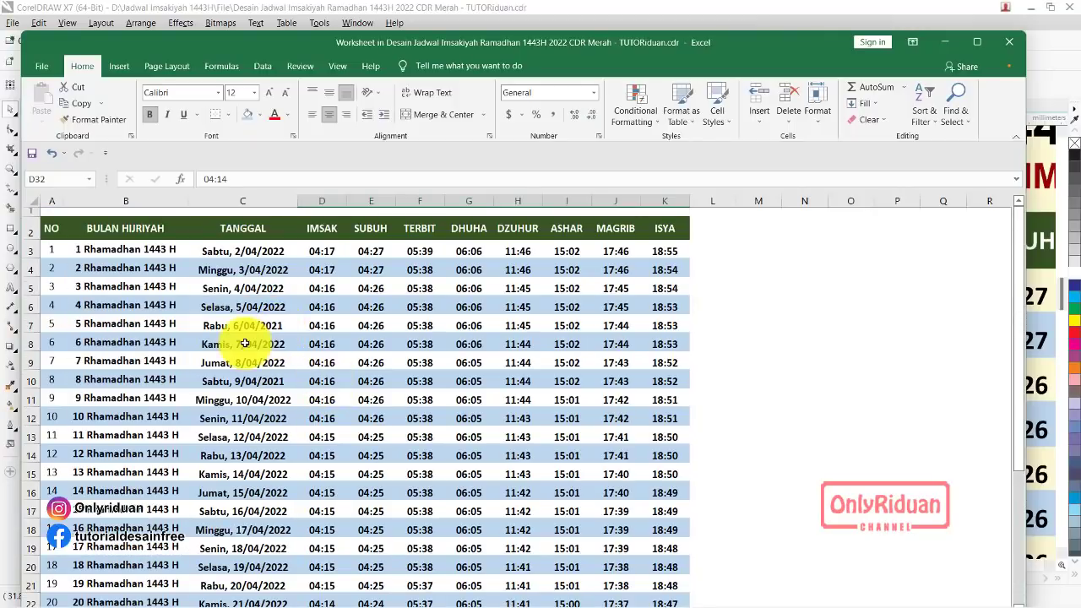
# Step: Change the fill of the table's header row A2:K2 to orange
pyautogui.click(49, 226)
pyautogui.moveTo(46, 222); pyautogui.dragTo(636, 222)
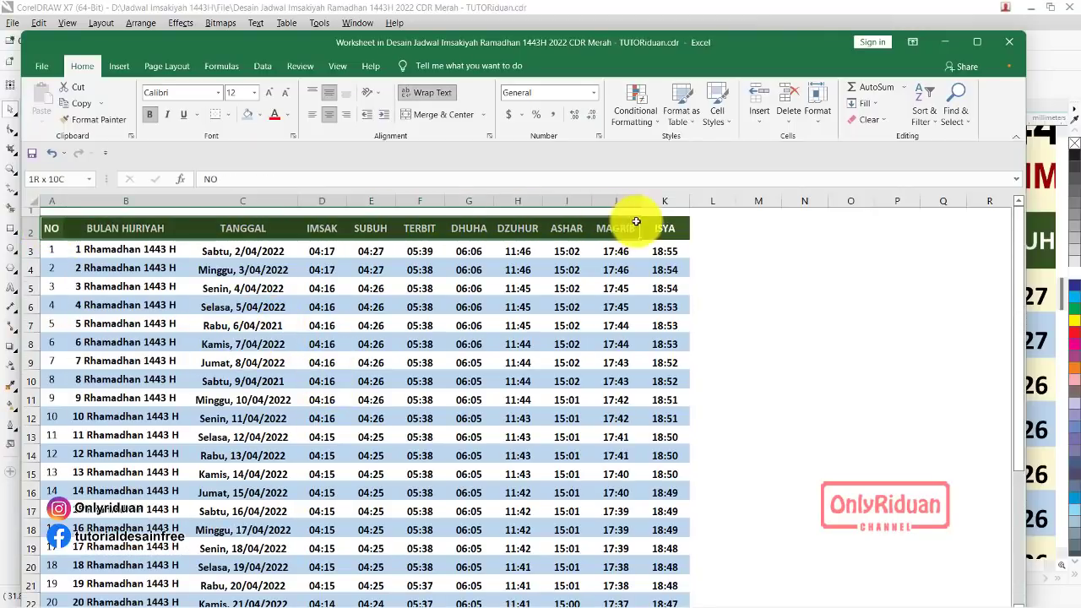
pyautogui.click(259, 118)
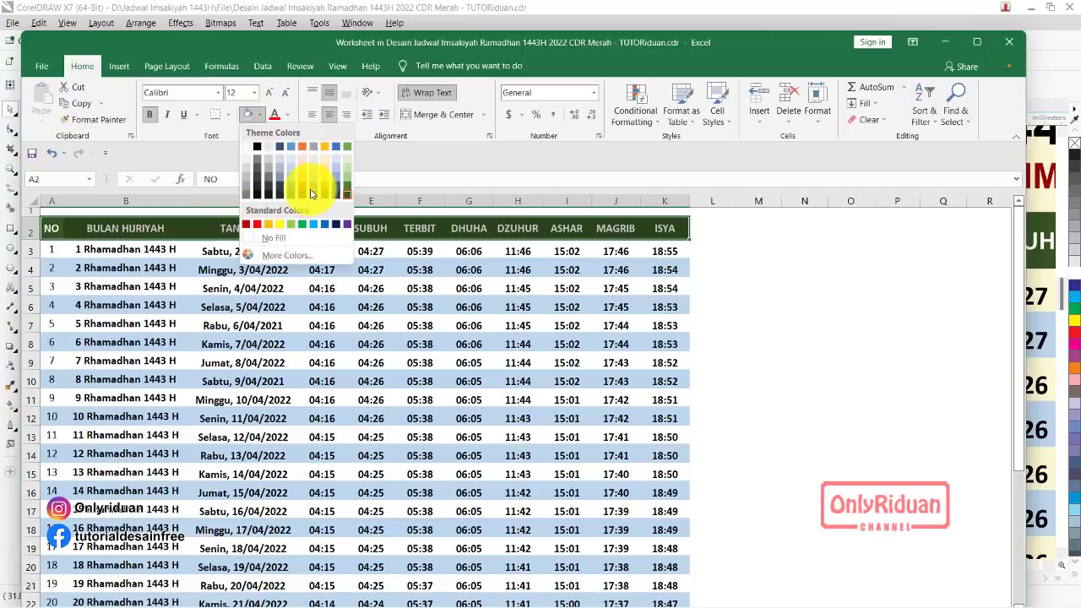
pyautogui.click(302, 149)
pyautogui.click(287, 307)
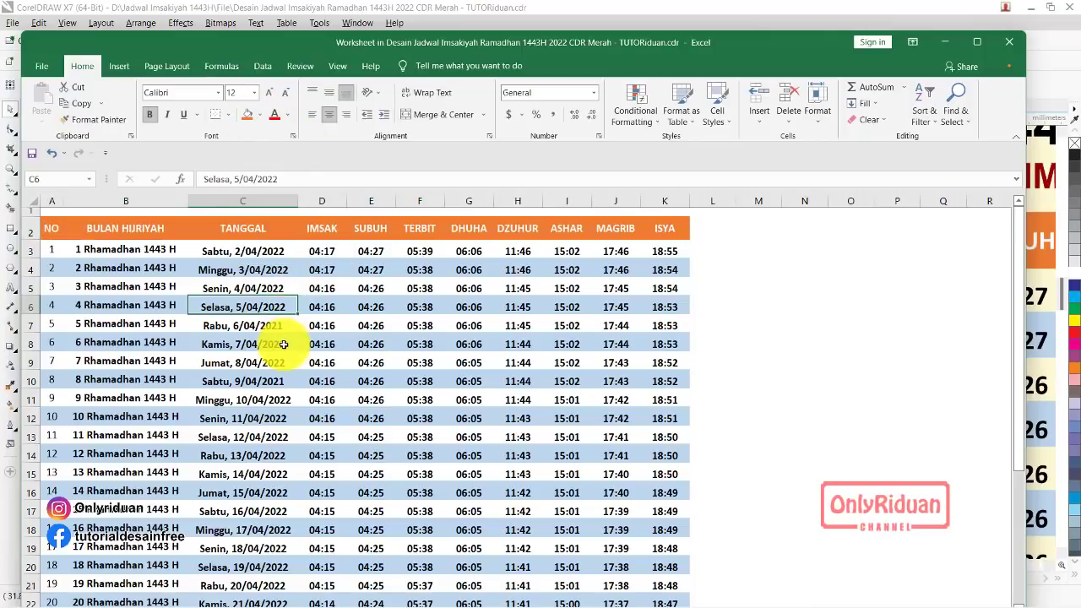
# Step: Close the embedded worksheet and check the updated schedule table on the red design in CorelDRAW
pyautogui.click(1010, 44)
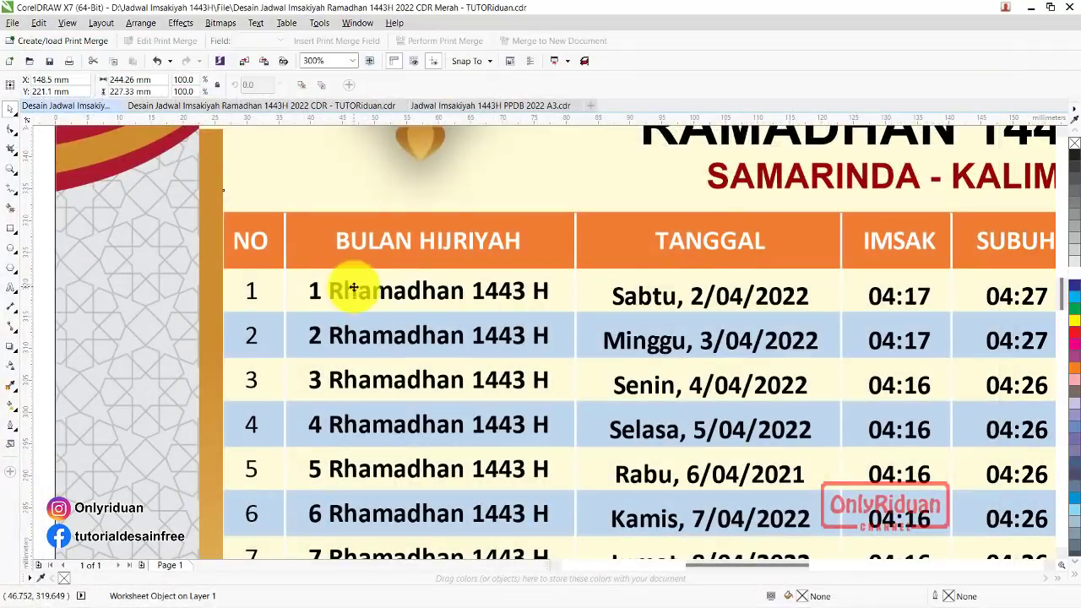
pyautogui.scroll(-5, 307, 269)
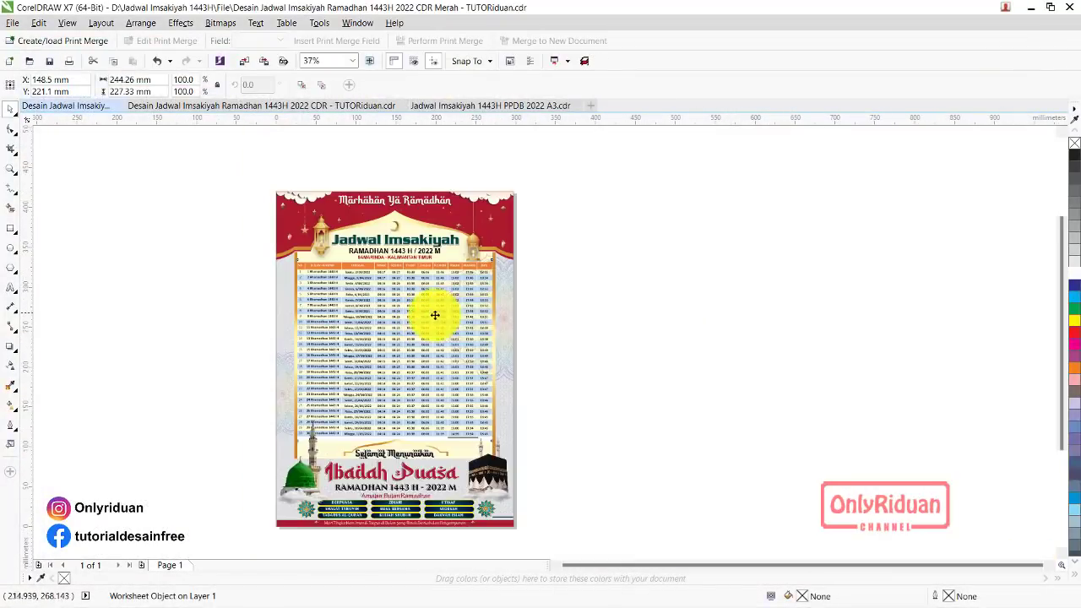
pyautogui.scroll(2, 430, 301)
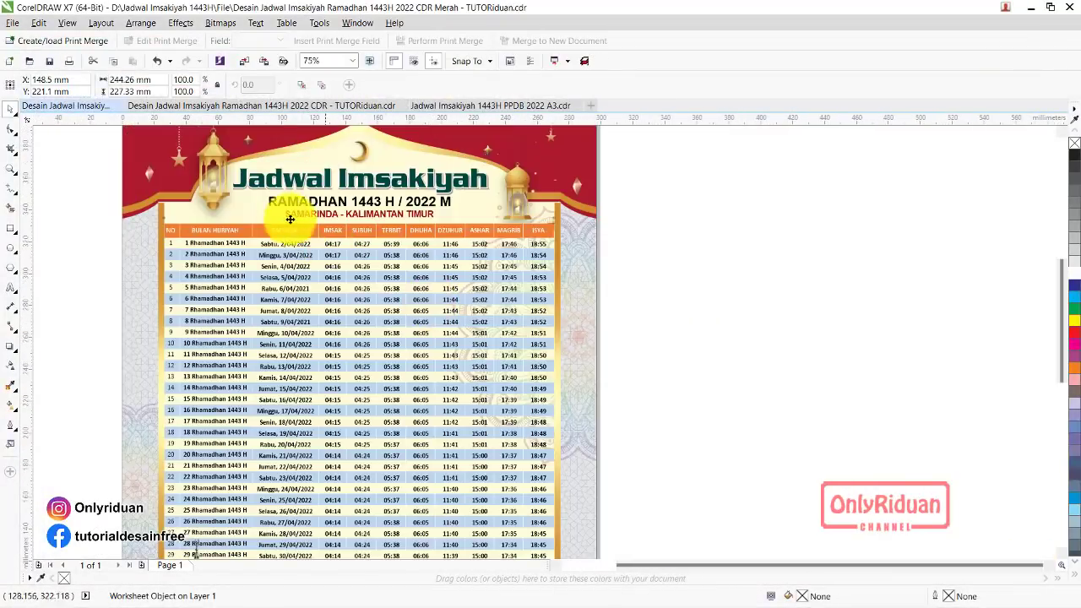
# Step: Replace the location line under "RAMADHAN 1443 H / 2022 M" with "KAB. BANTUL - YOGYAKARTA"
pyautogui.scroll(3, 283, 220)
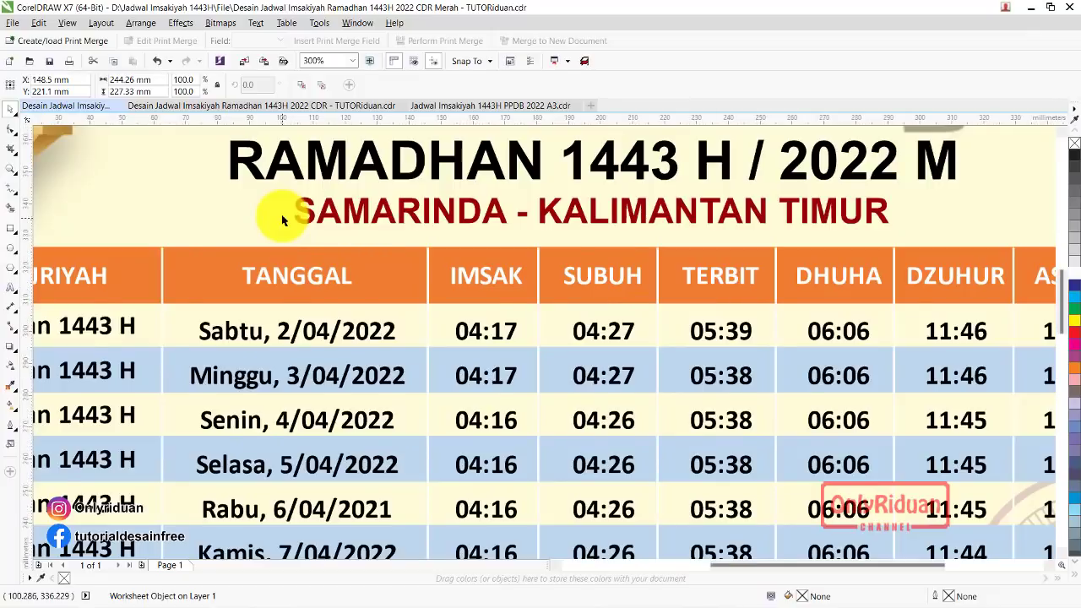
pyautogui.scroll(-2, 276, 222)
pyautogui.click(11, 287)
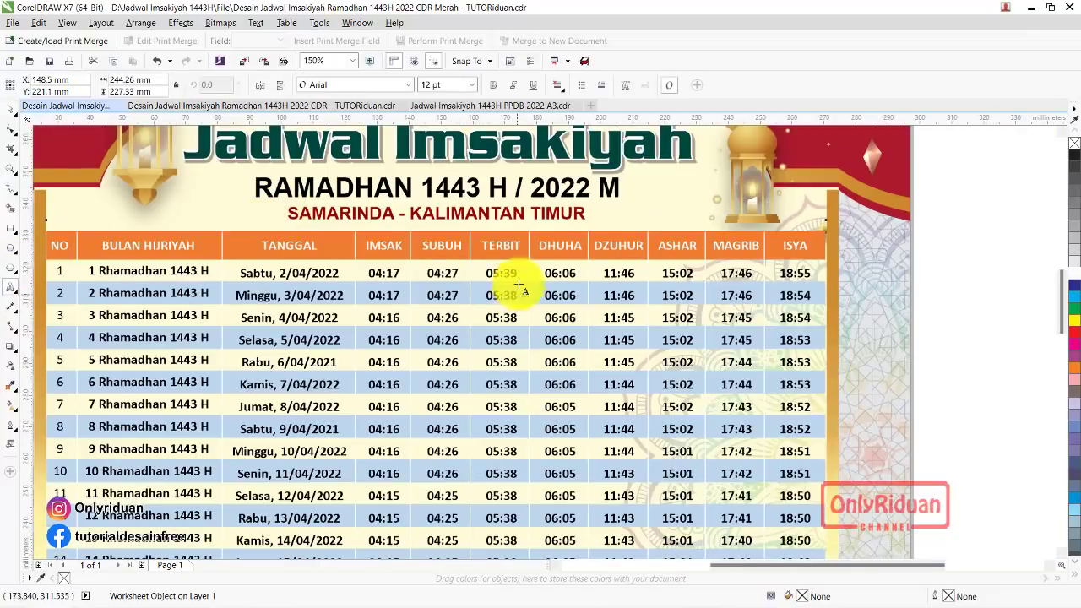
pyautogui.click(392, 212)
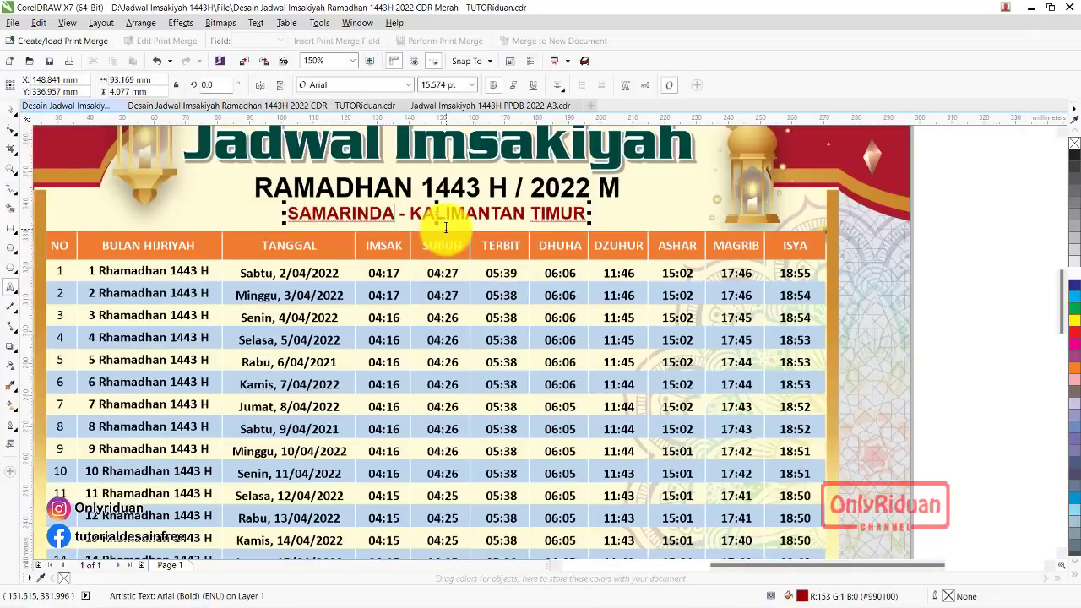
pyautogui.press('BackSpace')
pyautogui.press('BackSpace')
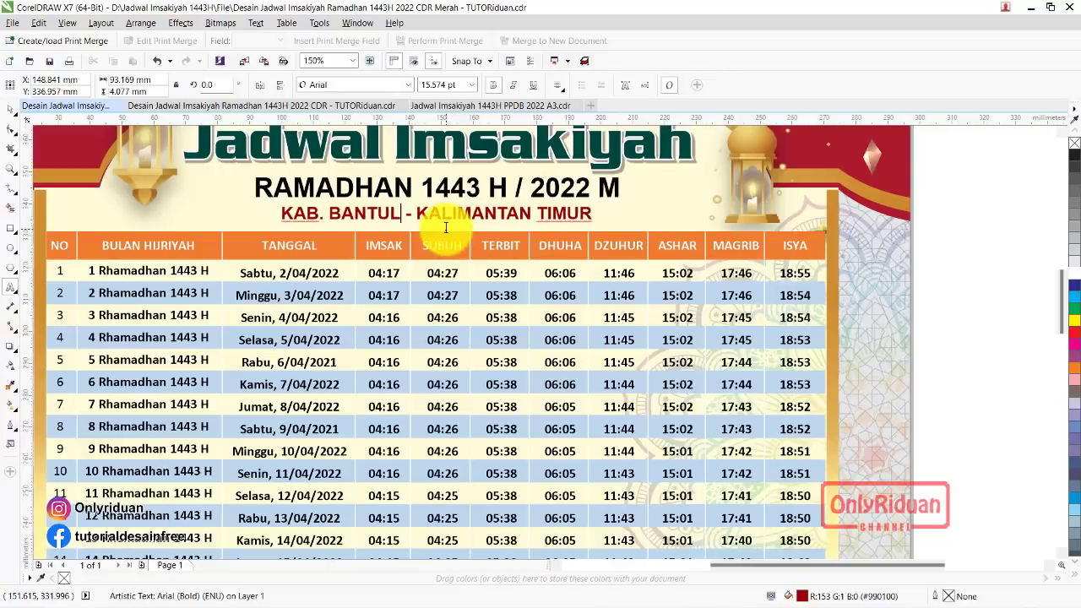
pyautogui.press('Delete')
pyautogui.press('Delete')
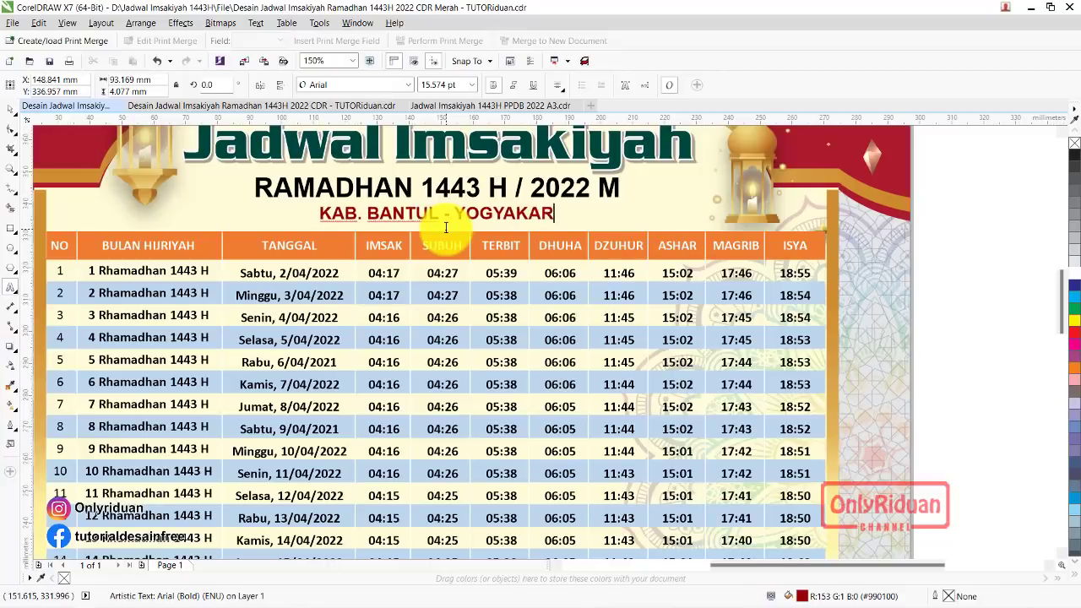
pyautogui.hotkey('ctrl', 'space')
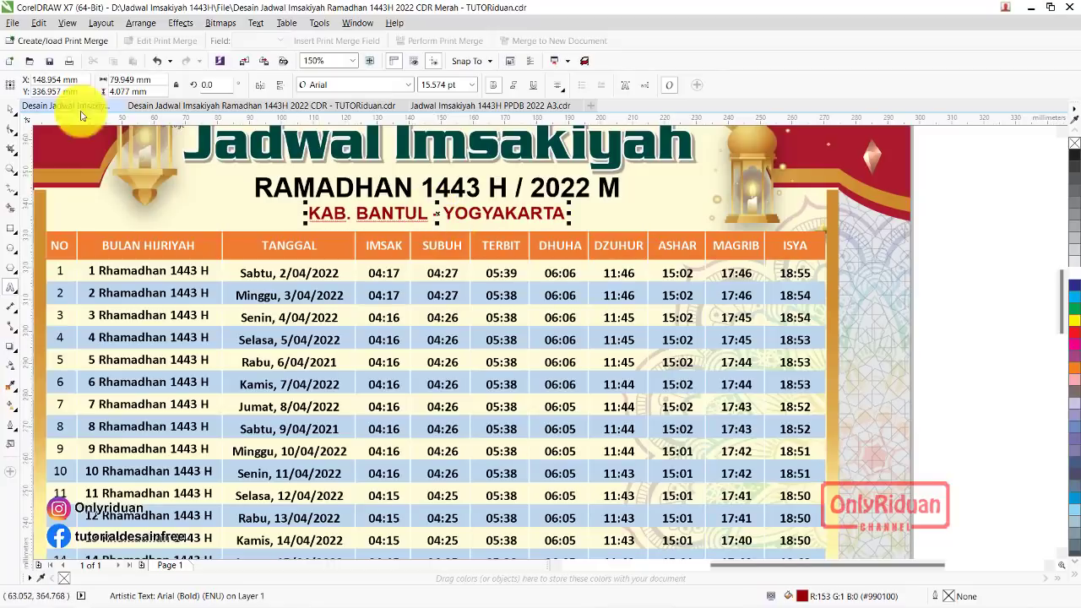
# Step: Check the finished red Jadwal Imsakiyah design as a full page, examining the schedule table area
pyautogui.click(12, 170)
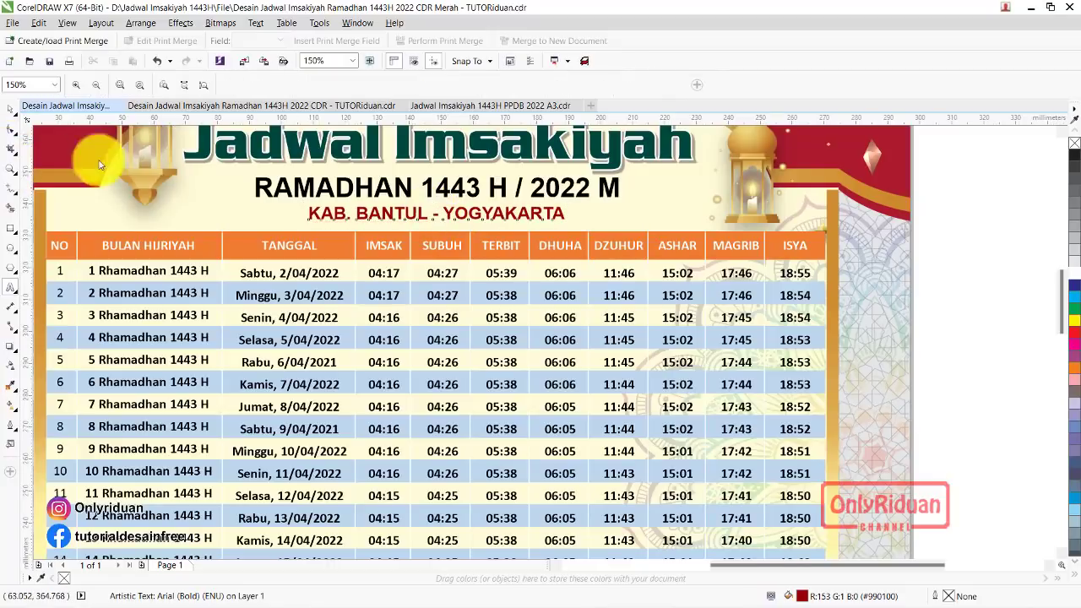
pyautogui.click(162, 87)
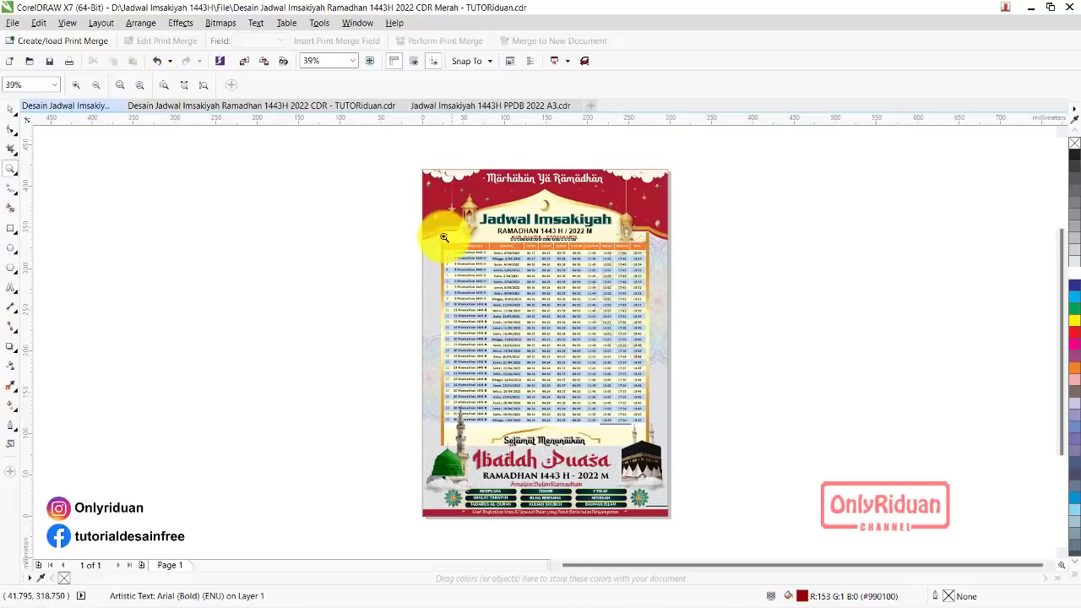
pyautogui.moveTo(428, 195); pyautogui.dragTo(671, 465)
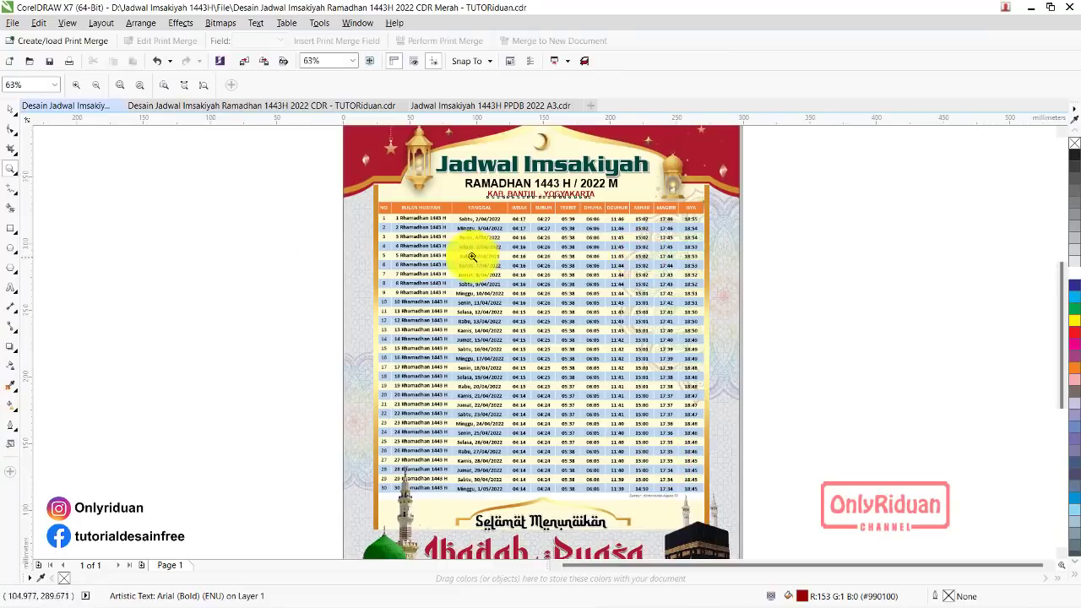
# Step: Switch to the Jadwal Imsakiyah 1443H PPDB 2022 A3 design, then copy the prayer times D11:K40 from the Kab. Bantul workbook in Excel
pyautogui.click(513, 105)
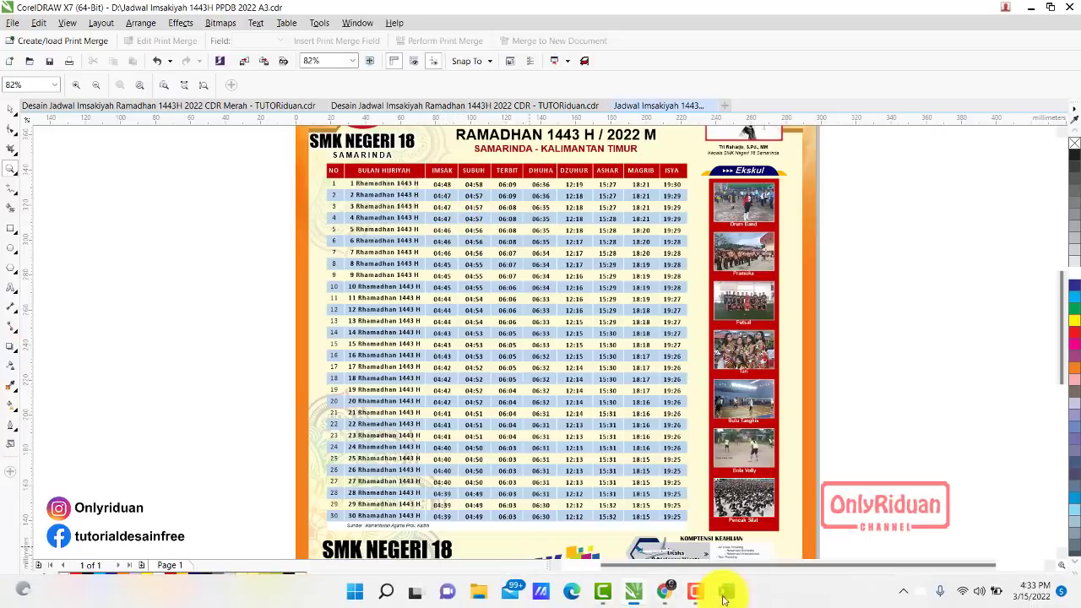
pyautogui.click(724, 591)
pyautogui.click(443, 413)
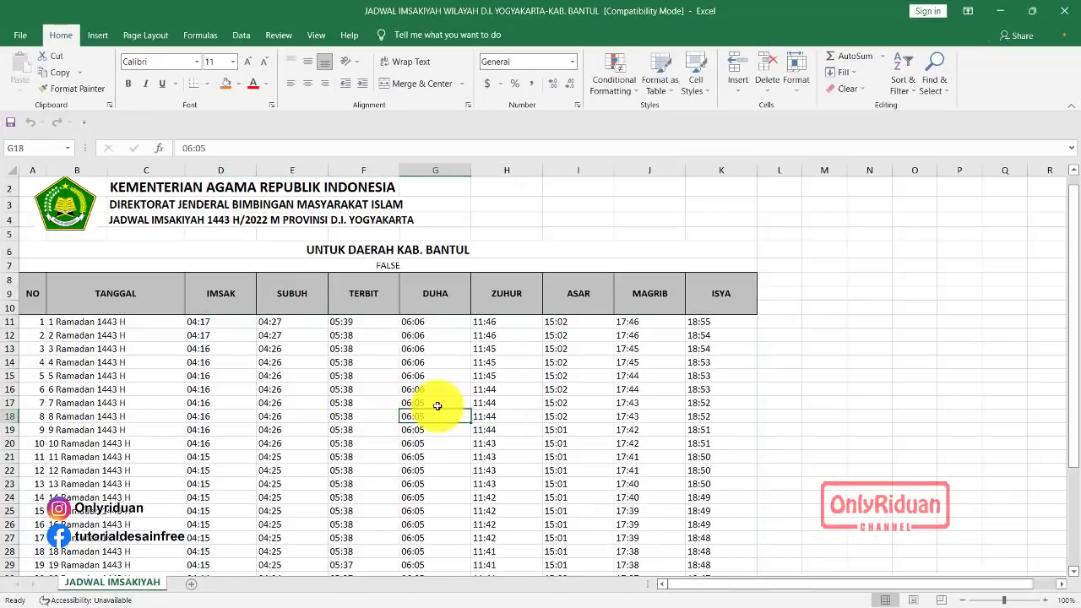
pyautogui.click(199, 321)
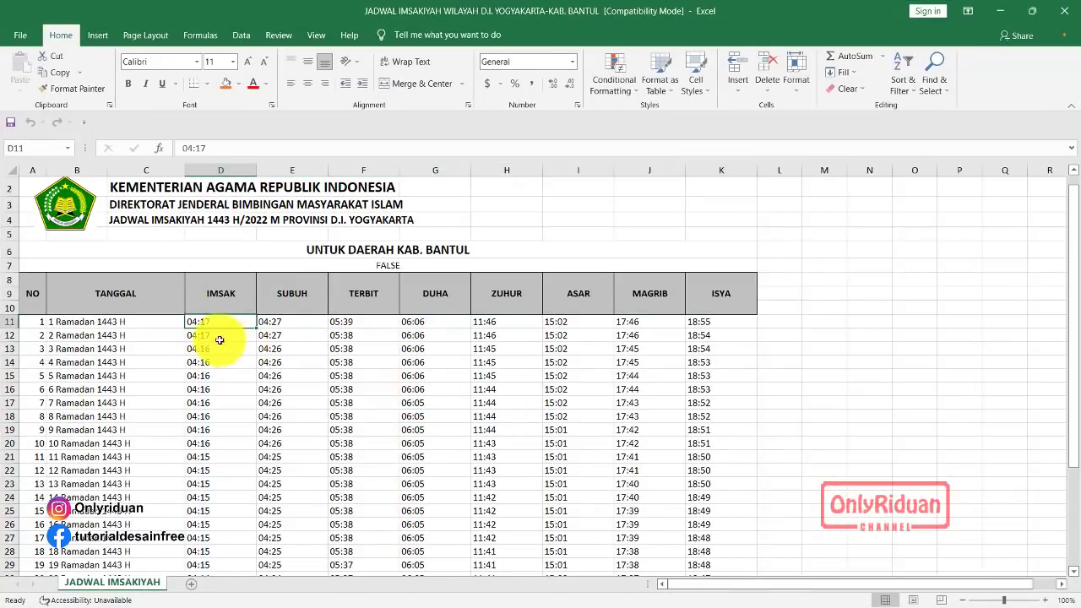
pyautogui.moveTo(207, 321); pyautogui.dragTo(700, 536)
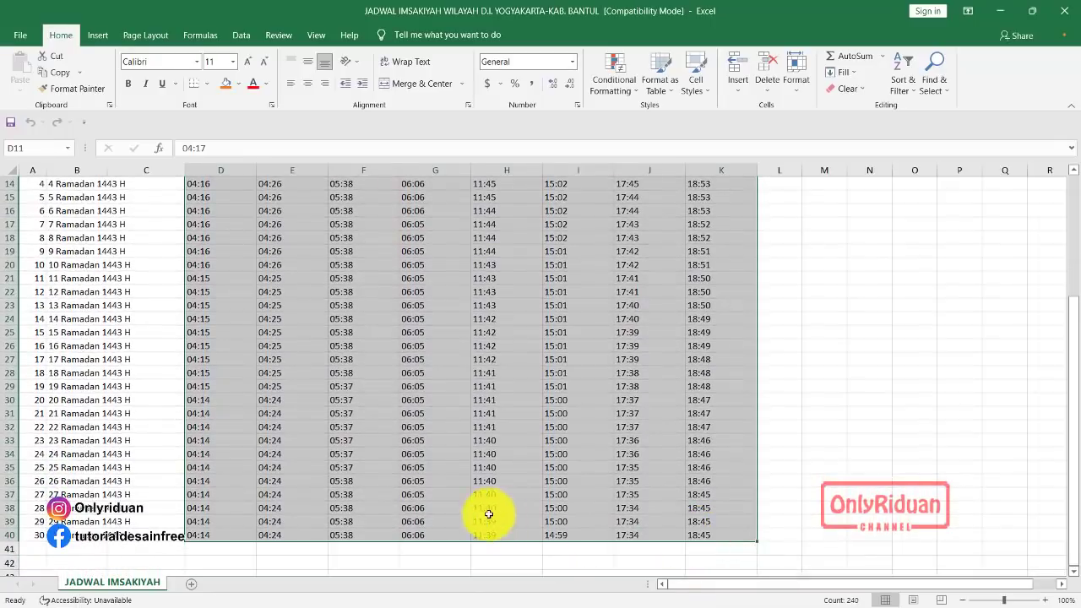
pyautogui.rightClick(339, 440)
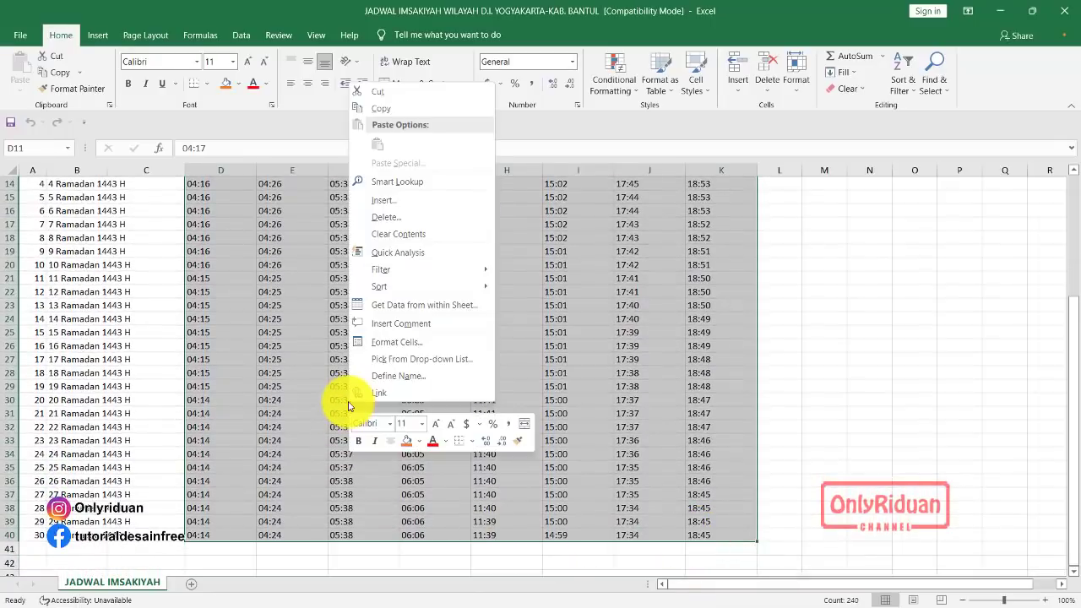
pyautogui.click(394, 108)
# Step: Return to CorelDRAW and open the embedded schedule worksheet of the PPDB 2022 A3 design for editing
pyautogui.click(1000, 11)
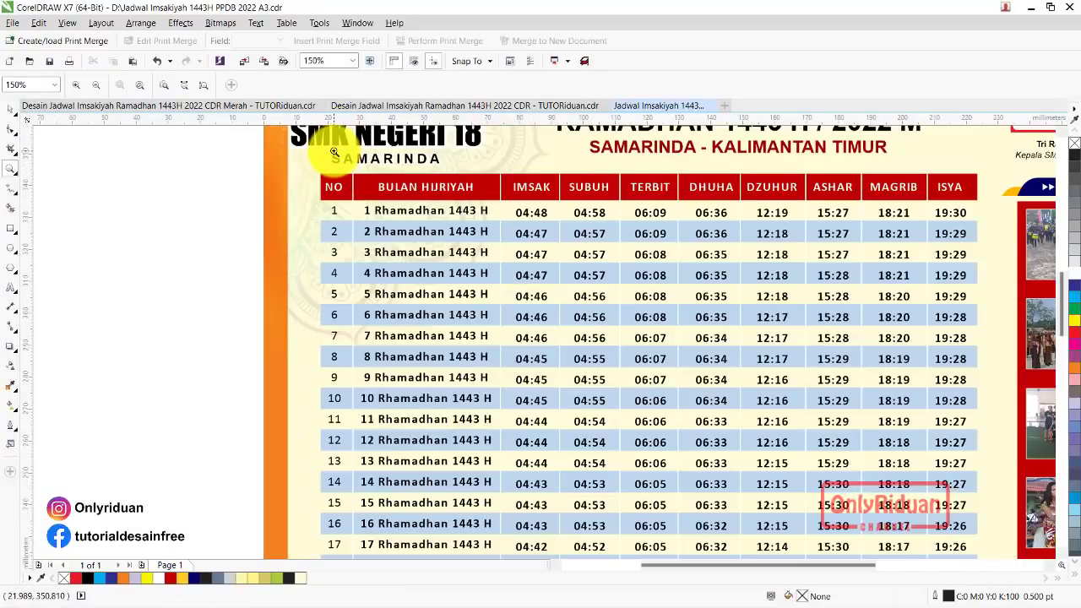
pyautogui.click(334, 151)
pyautogui.click(10, 110)
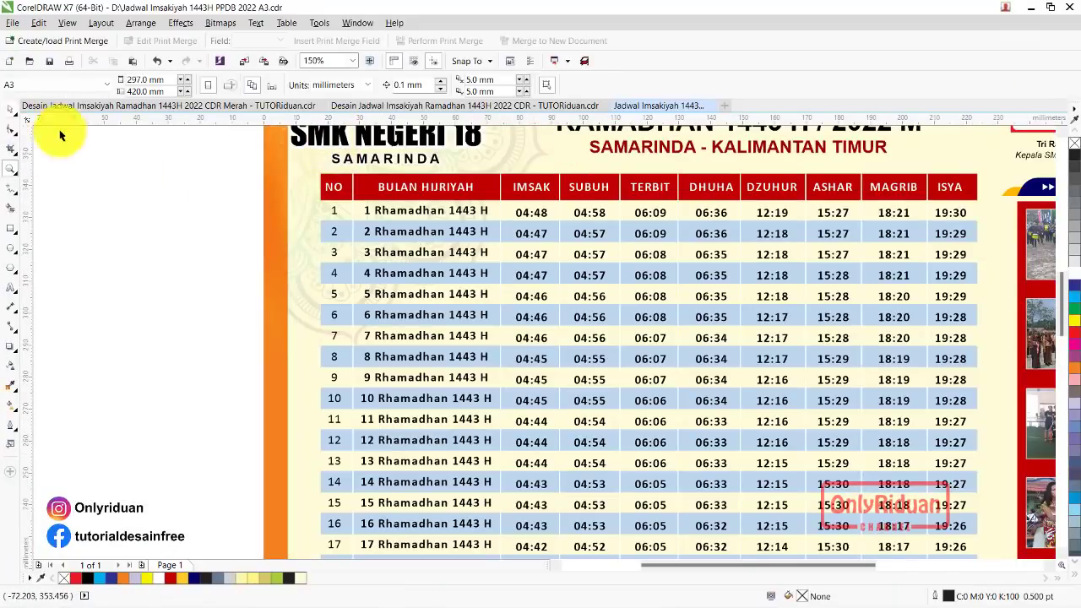
pyautogui.doubleClick(337, 193)
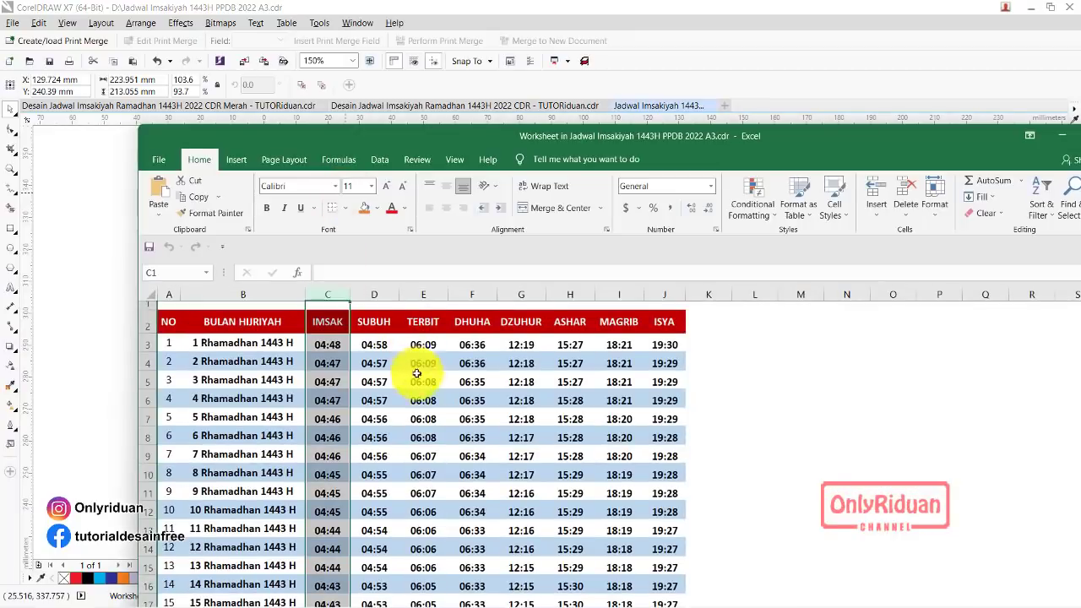
pyautogui.click(421, 399)
pyautogui.moveTo(321, 342); pyautogui.dragTo(659, 584)
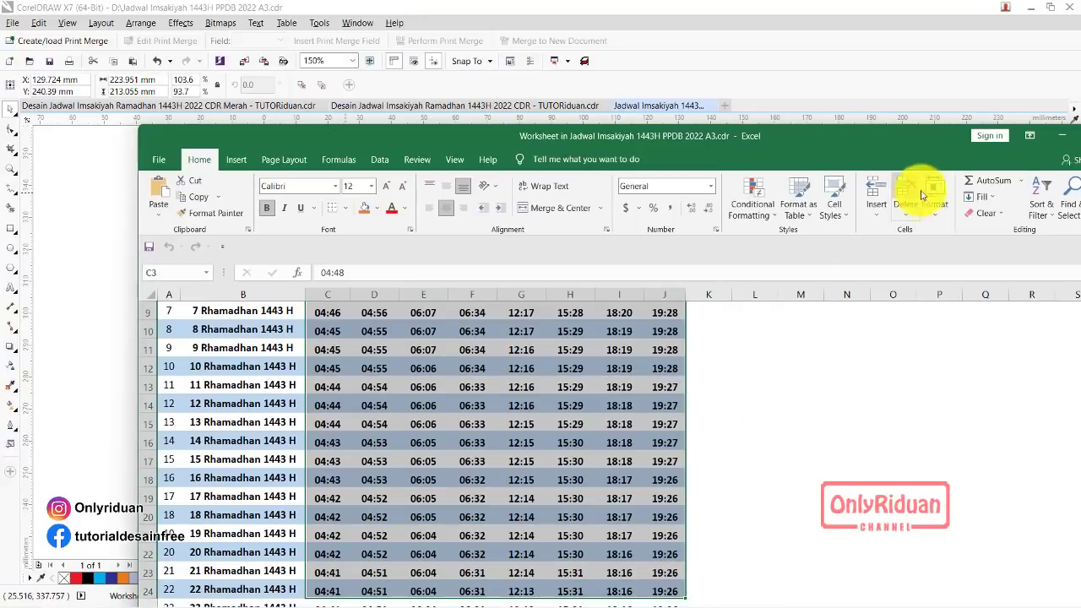
pyautogui.hotkey('ctrl', 'c')
# Step: Maximize the embedded worksheet and paste the copied Kab. Bantul times over the old times in C3:J32
pyautogui.moveTo(901, 140); pyautogui.dragTo(826, 5)
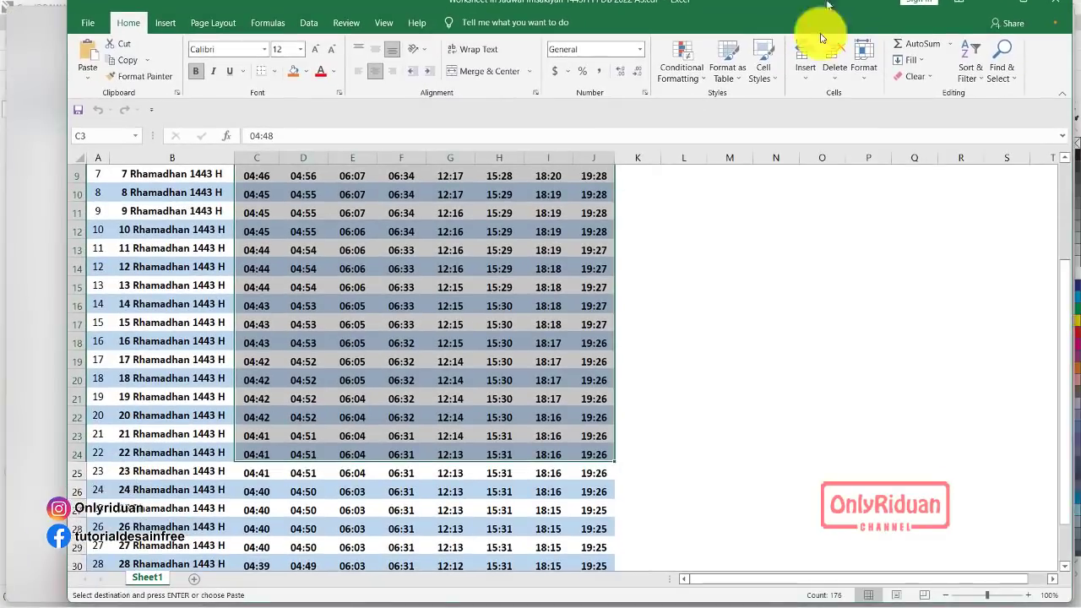
pyautogui.click(469, 333)
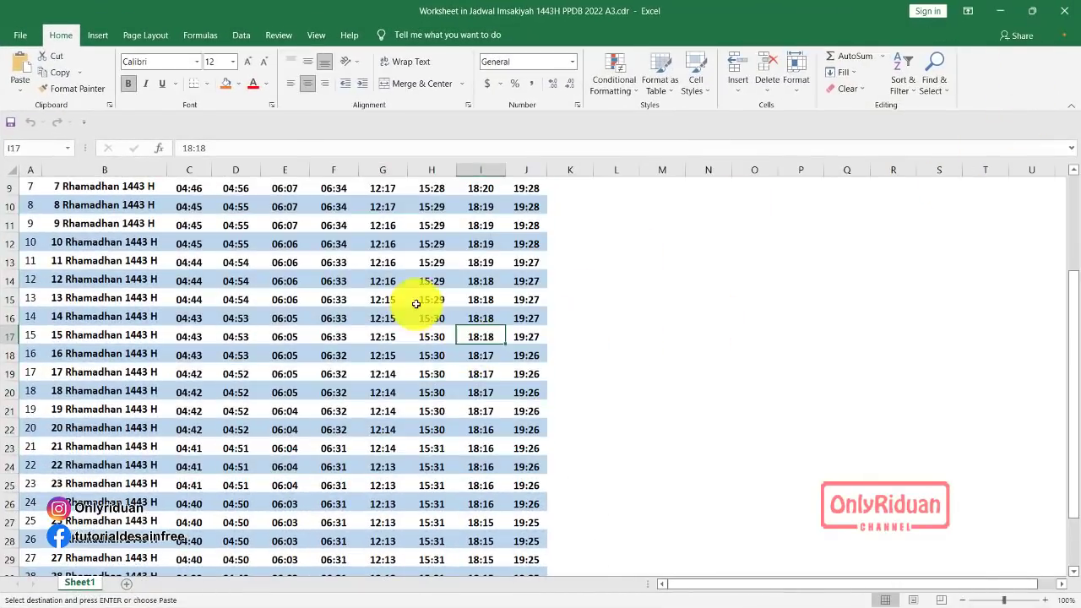
pyautogui.scroll(3, 417, 300)
pyautogui.moveTo(200, 223); pyautogui.dragTo(236, 239)
pyautogui.moveTo(483, 281); pyautogui.dragTo(543, 542)
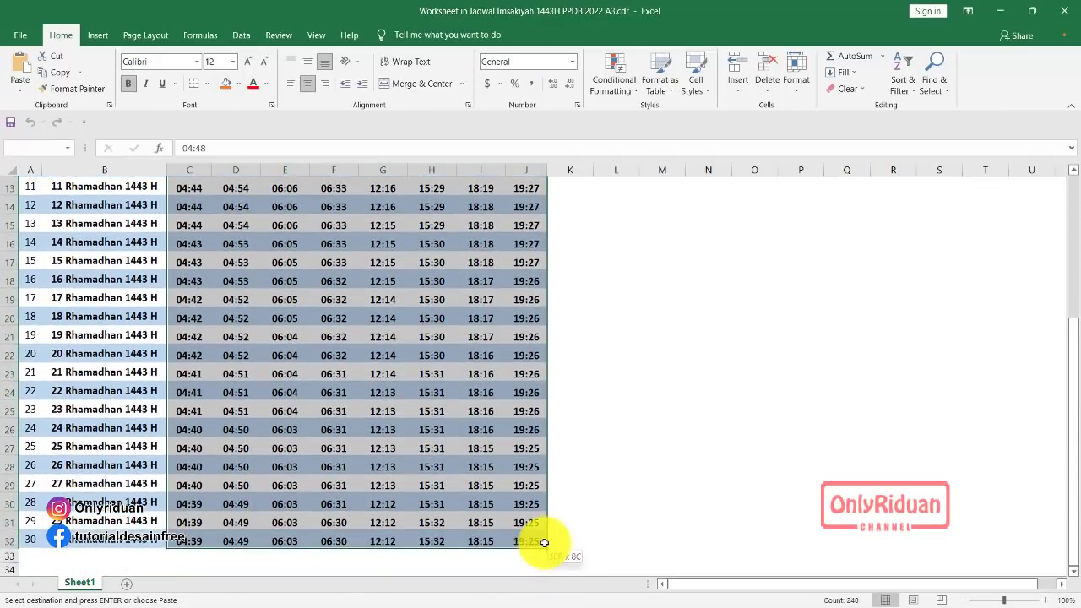
pyautogui.rightClick(424, 347)
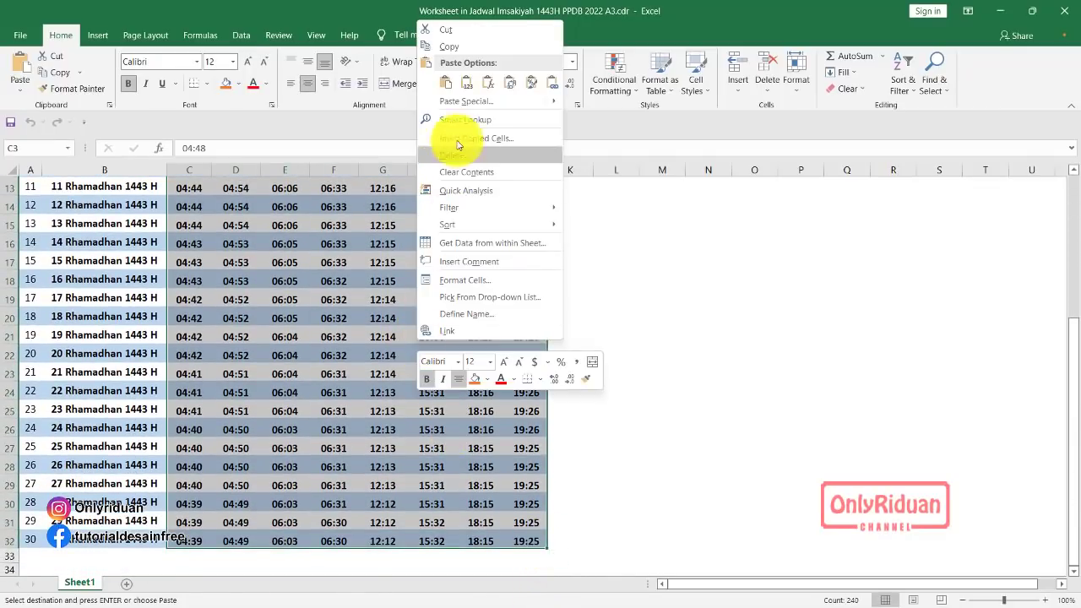
pyautogui.click(450, 91)
pyautogui.scroll(4, 429, 284)
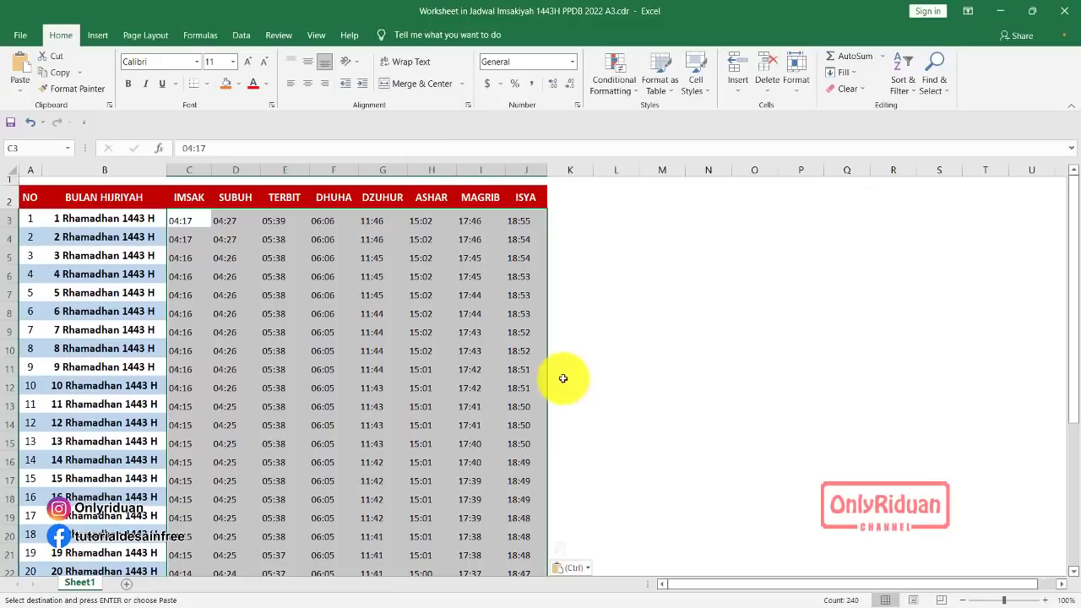
# Step: Format the pasted times C3:J32 as centered, bold text at font size 12
pyautogui.click(305, 86)
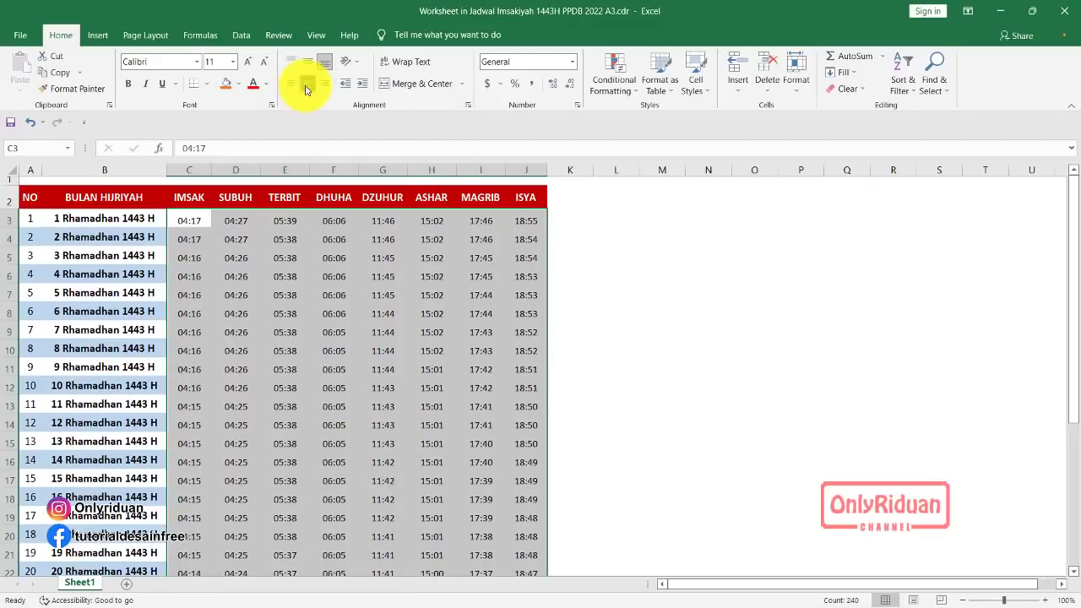
pyautogui.click(231, 62)
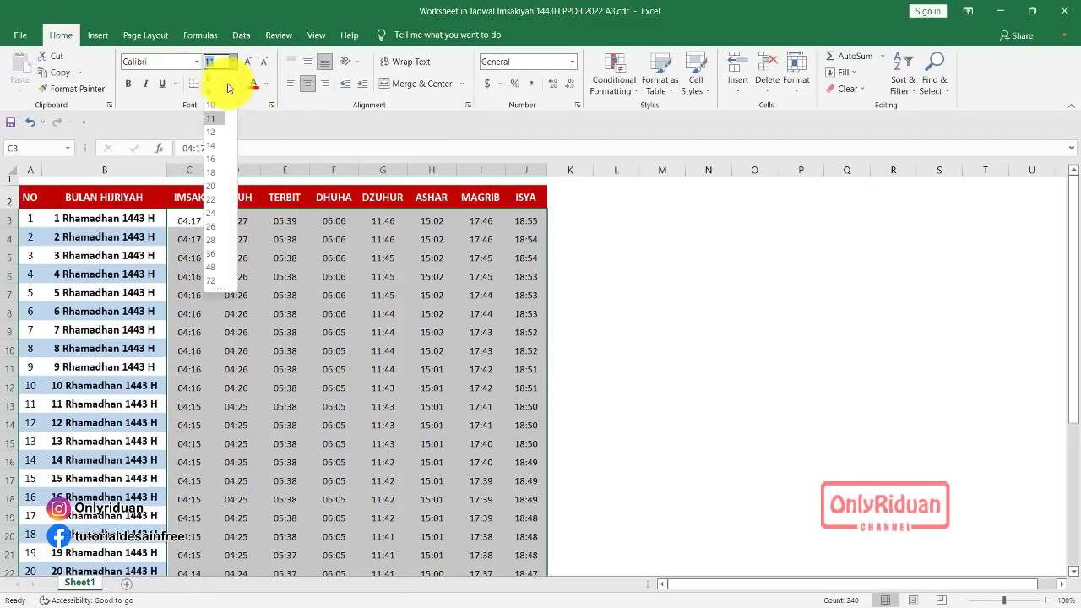
pyautogui.click(217, 134)
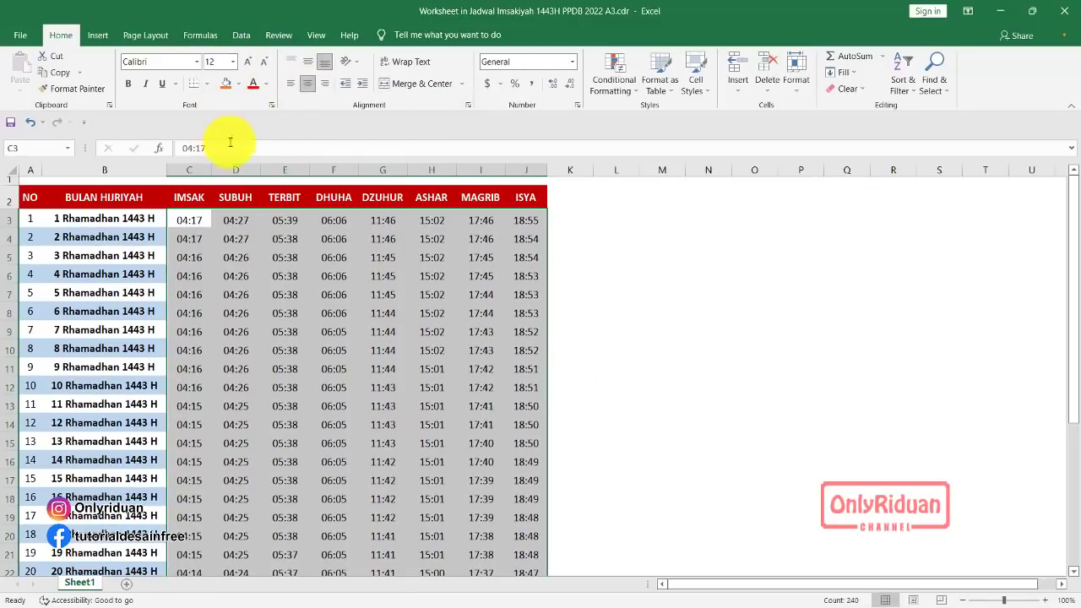
pyautogui.click(126, 84)
pyautogui.click(329, 364)
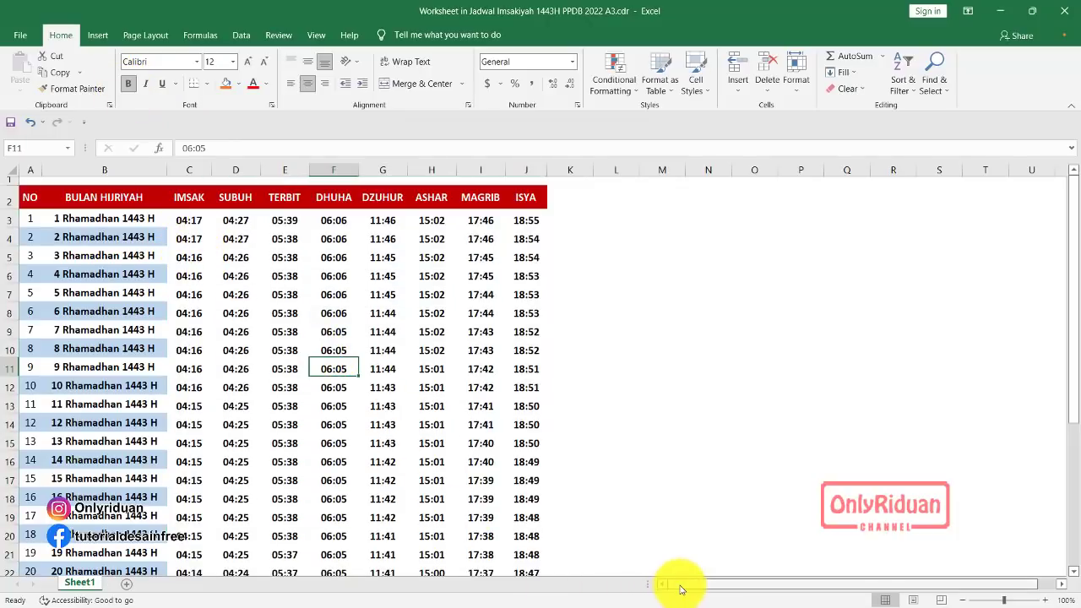
# Step: Fill the schedule rows for days 2, 4 and 6 (columns A:J) with gold
pyautogui.moveTo(24, 236); pyautogui.dragTo(525, 238)
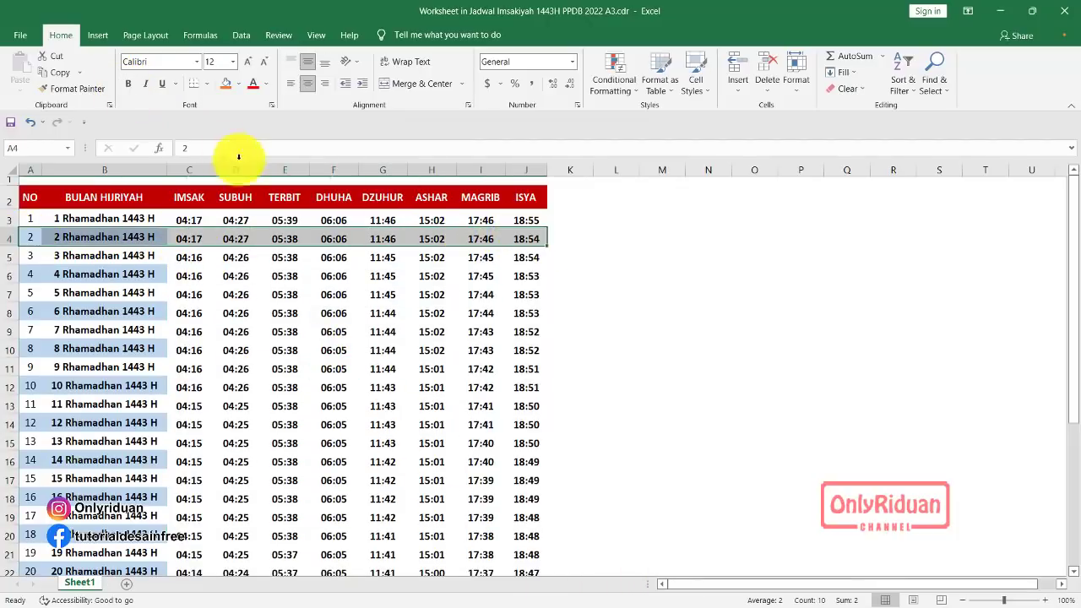
pyautogui.click(238, 85)
pyautogui.click(302, 118)
pyautogui.moveTo(51, 275); pyautogui.dragTo(533, 275)
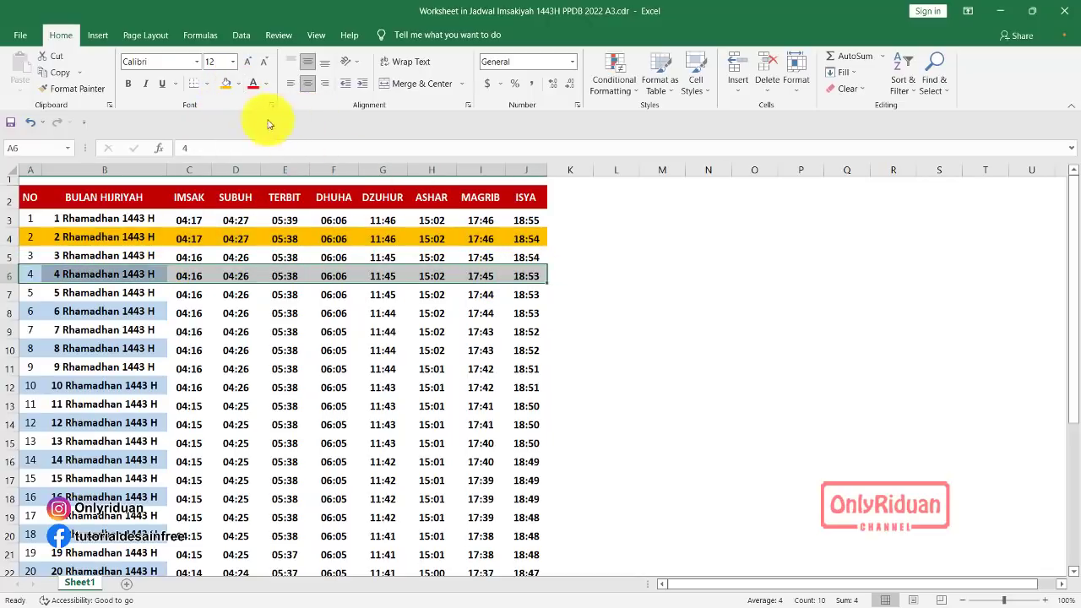
pyautogui.click(227, 84)
pyautogui.moveTo(67, 311); pyautogui.dragTo(531, 311)
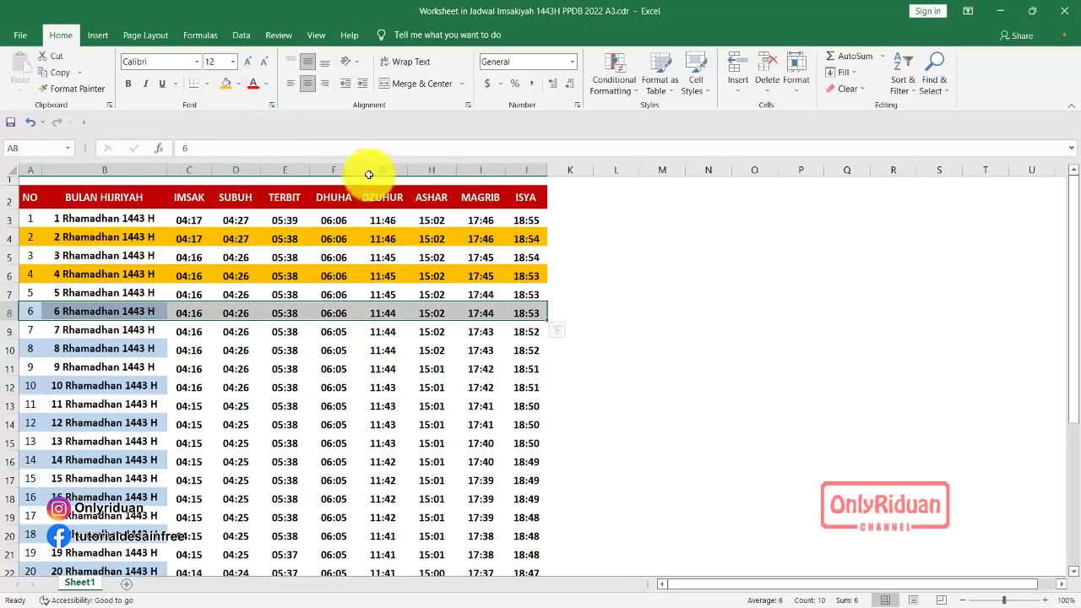
pyautogui.click(226, 85)
# Step: Apply the same gold fill to columns A:J in the rows for days 8, 10 and 12
pyautogui.moveTo(29, 346); pyautogui.dragTo(526, 350)
pyautogui.click(226, 84)
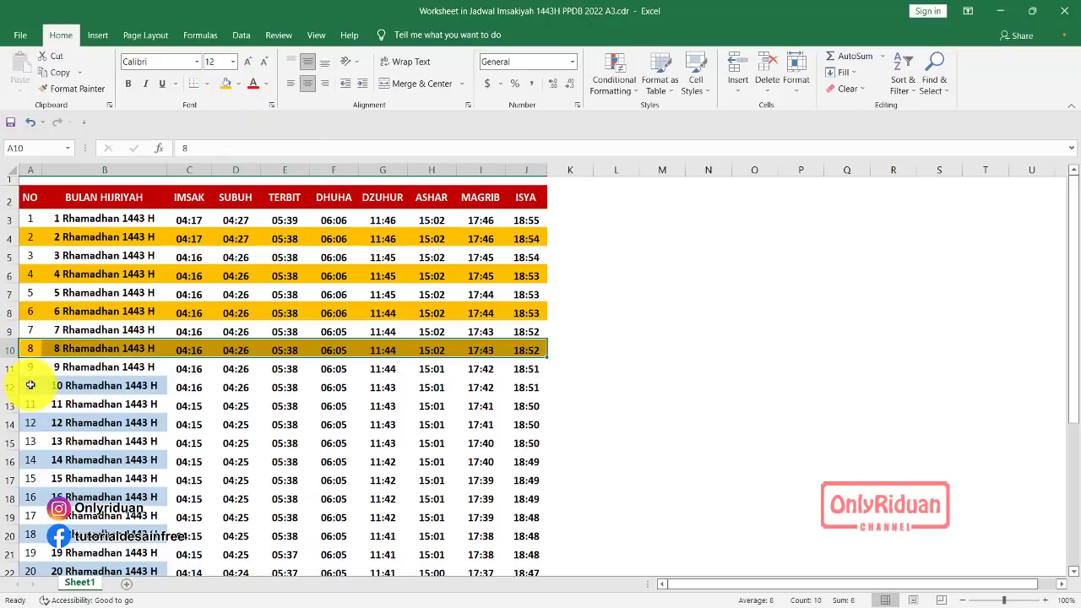
pyautogui.moveTo(29, 386); pyautogui.dragTo(535, 391)
pyautogui.click(226, 84)
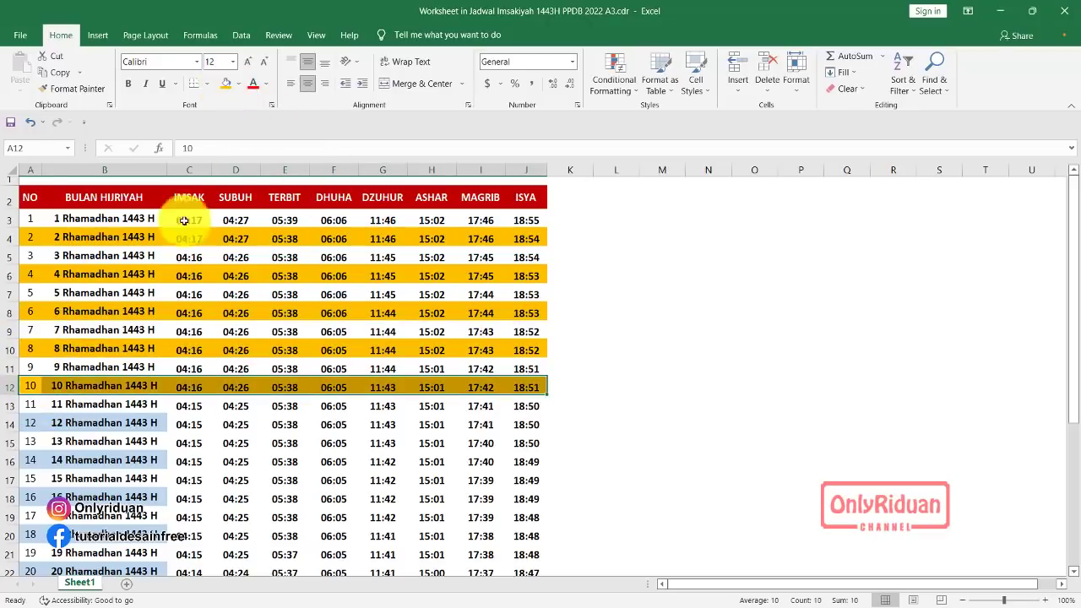
pyautogui.moveTo(29, 423); pyautogui.dragTo(560, 427)
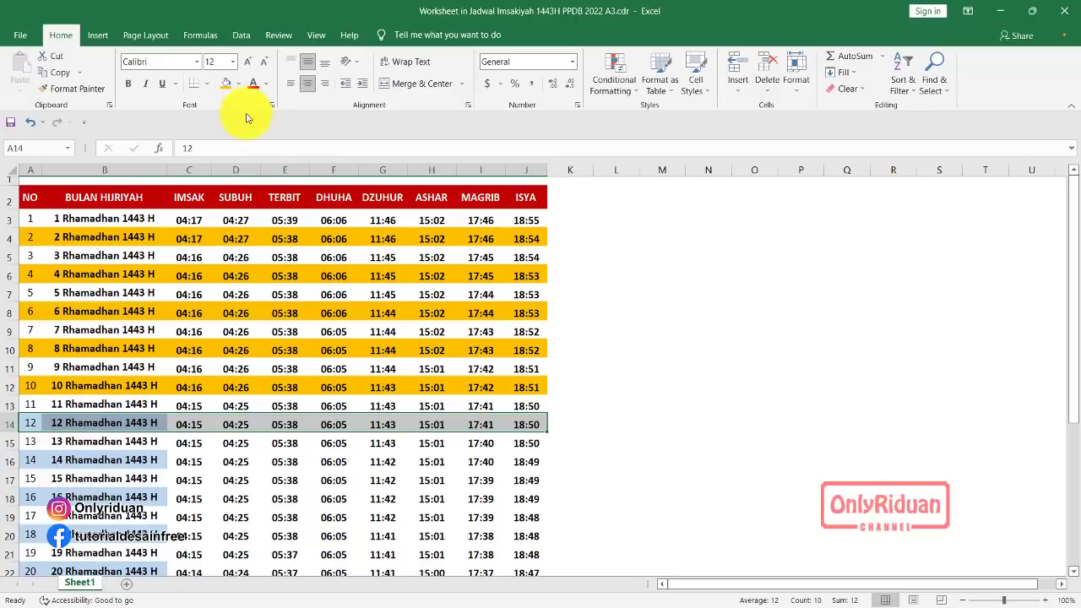
pyautogui.click(226, 85)
# Step: Continue the gold banding across columns A:J in the rows for days 14, 16, 18 and 20
pyautogui.scroll(-4, 355, 321)
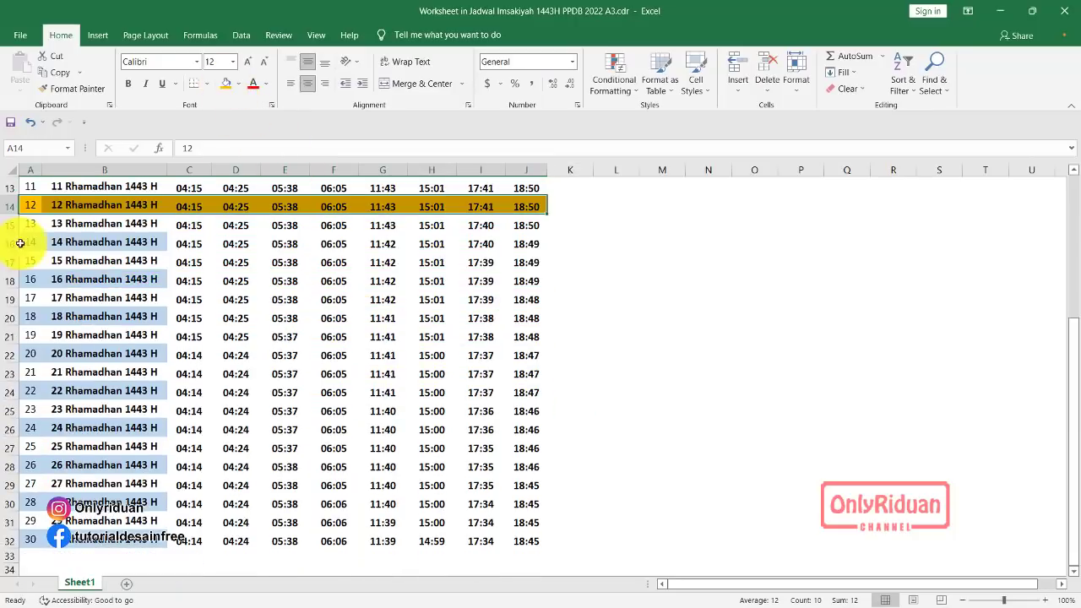
pyautogui.moveTo(30, 244); pyautogui.dragTo(549, 244)
pyautogui.click(226, 84)
pyautogui.moveTo(30, 281); pyautogui.dragTo(549, 281)
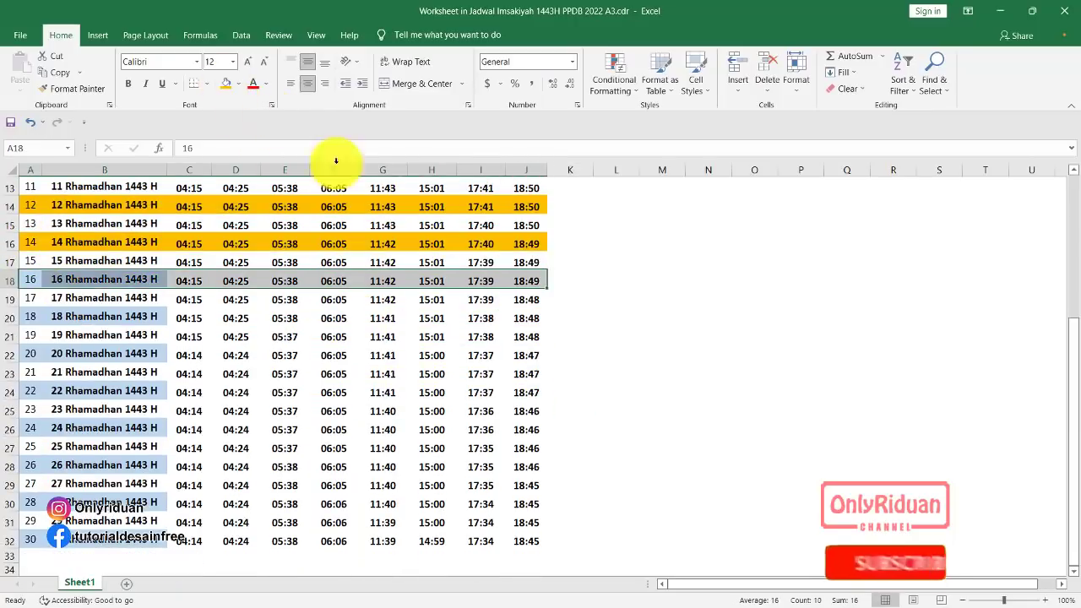
pyautogui.click(226, 85)
pyautogui.click(39, 316)
pyautogui.moveTo(40, 315); pyautogui.dragTo(541, 317)
pyautogui.click(227, 84)
pyautogui.moveTo(31, 353); pyautogui.dragTo(541, 354)
pyautogui.click(226, 84)
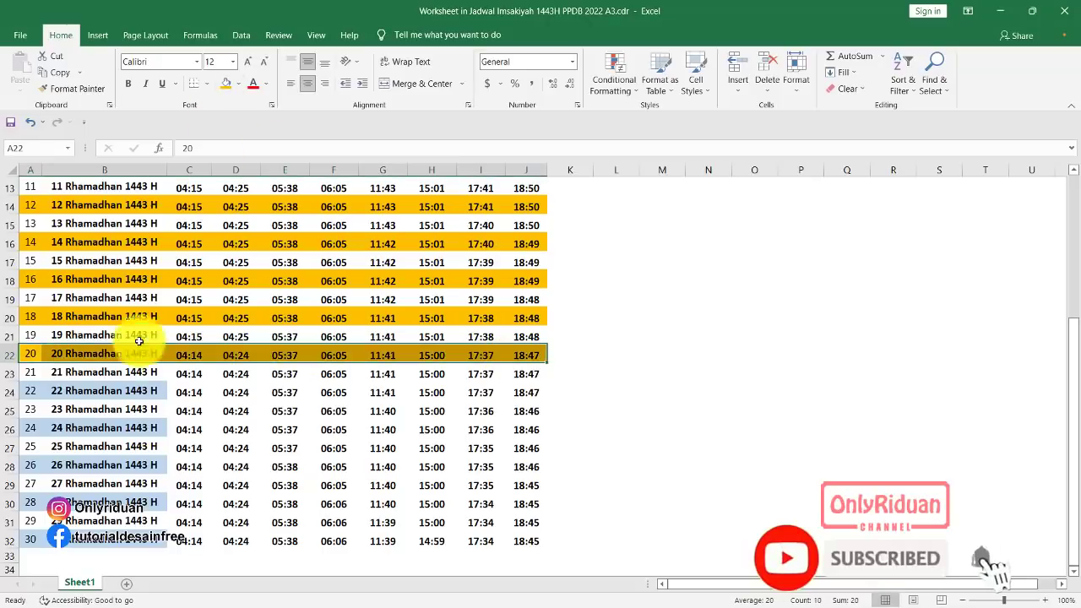
# Step: Complete the gold banding across columns A:J in the even-numbered day rows from 22 to 30
pyautogui.moveTo(31, 390); pyautogui.dragTo(513, 386)
pyautogui.click(226, 84)
pyautogui.moveTo(30, 429); pyautogui.dragTo(540, 429)
pyautogui.click(226, 84)
pyautogui.moveTo(31, 466); pyautogui.dragTo(540, 467)
pyautogui.click(226, 84)
pyautogui.moveTo(30, 503); pyautogui.dragTo(530, 503)
pyautogui.click(226, 84)
pyautogui.moveTo(31, 541); pyautogui.dragTo(534, 535)
pyautogui.click(233, 88)
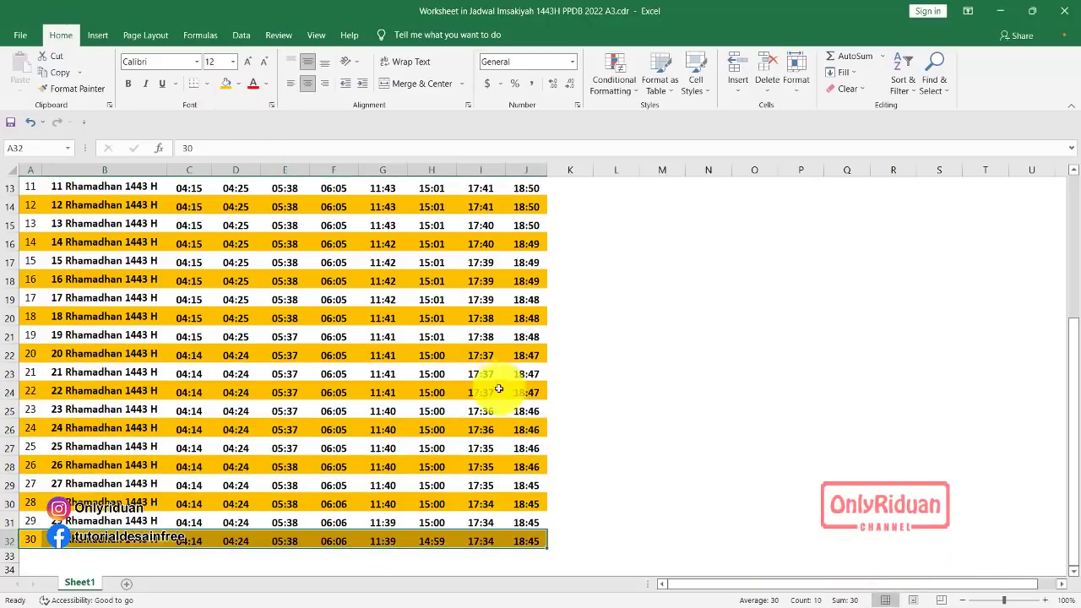
# Step: Review the banded table, close the embedded worksheet and check the updated schedule on the PPDB design in CorelDRAW
pyautogui.scroll(-3, 495, 386)
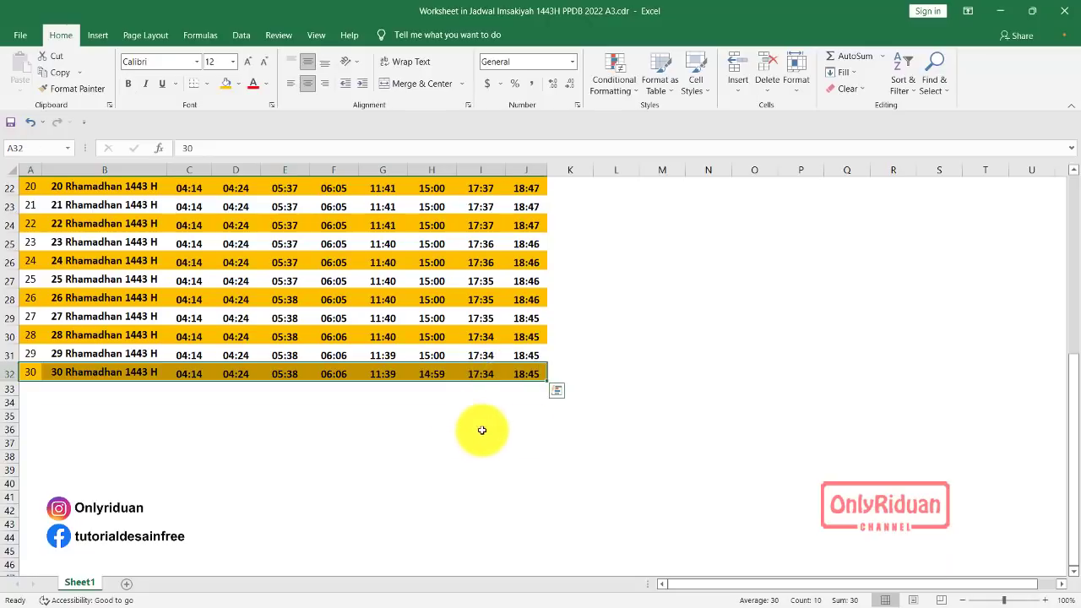
pyautogui.scroll(7, 608, 389)
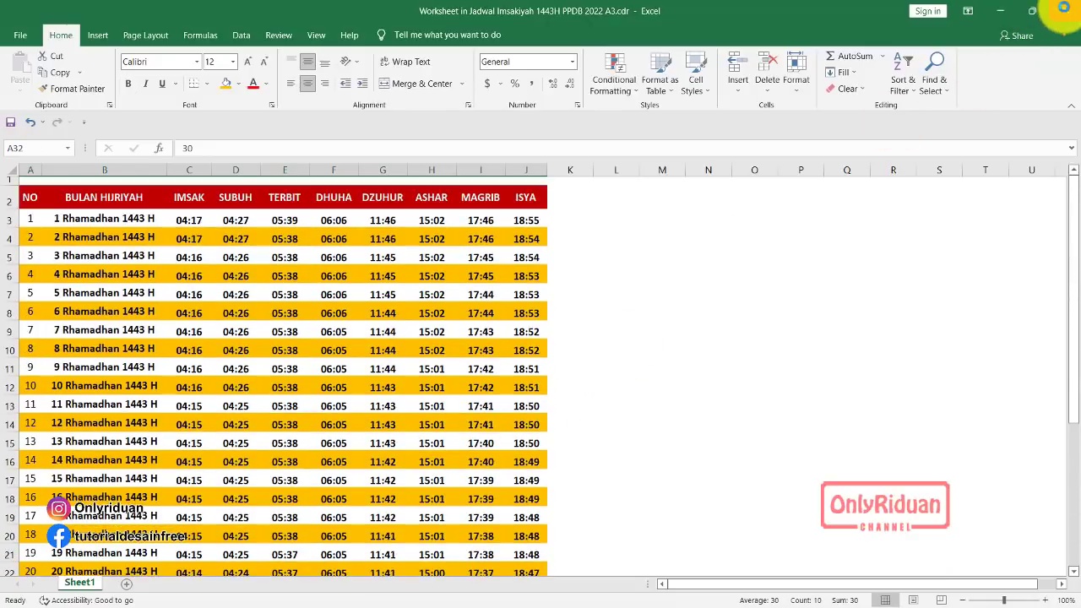
pyautogui.click(1064, 8)
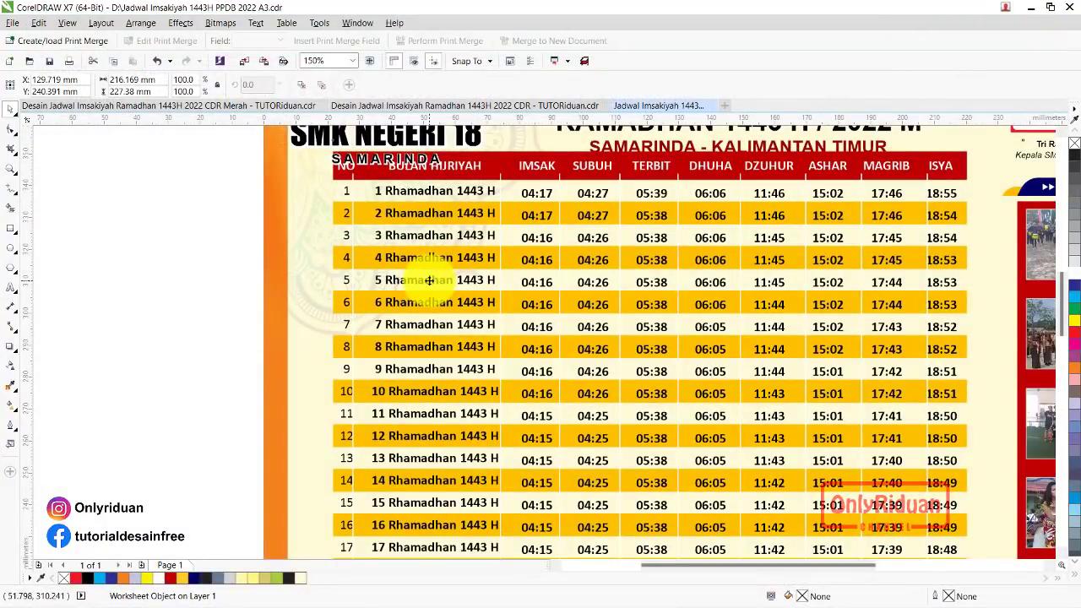
pyautogui.scroll(-2, 418, 304)
pyautogui.click(304, 294)
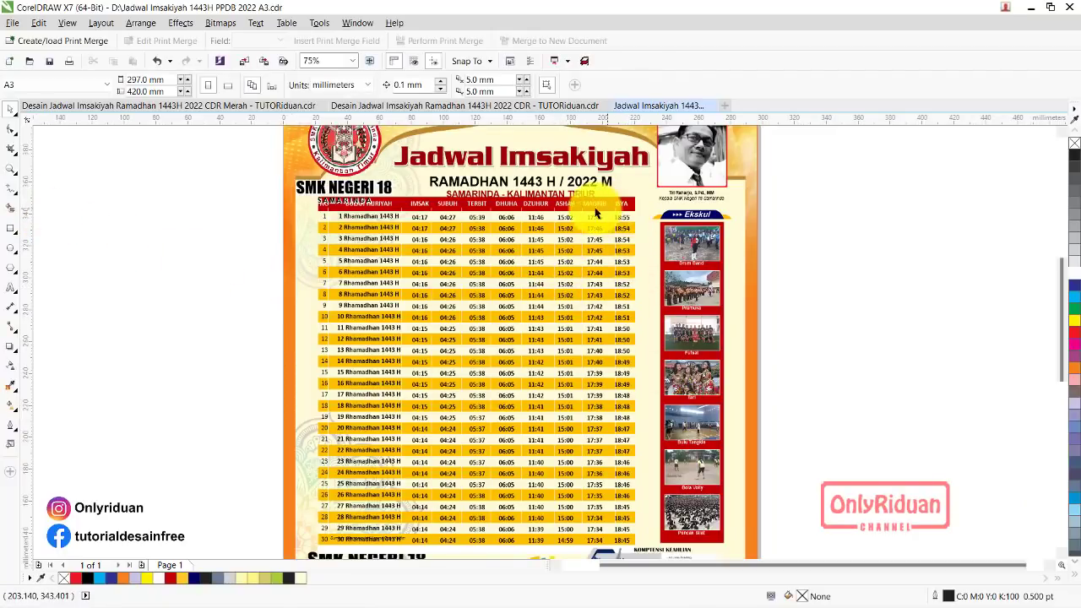
# Step: Reduce the schedule table's height to about 205 mm, fitting it between the location line and the source note
pyautogui.click(10, 169)
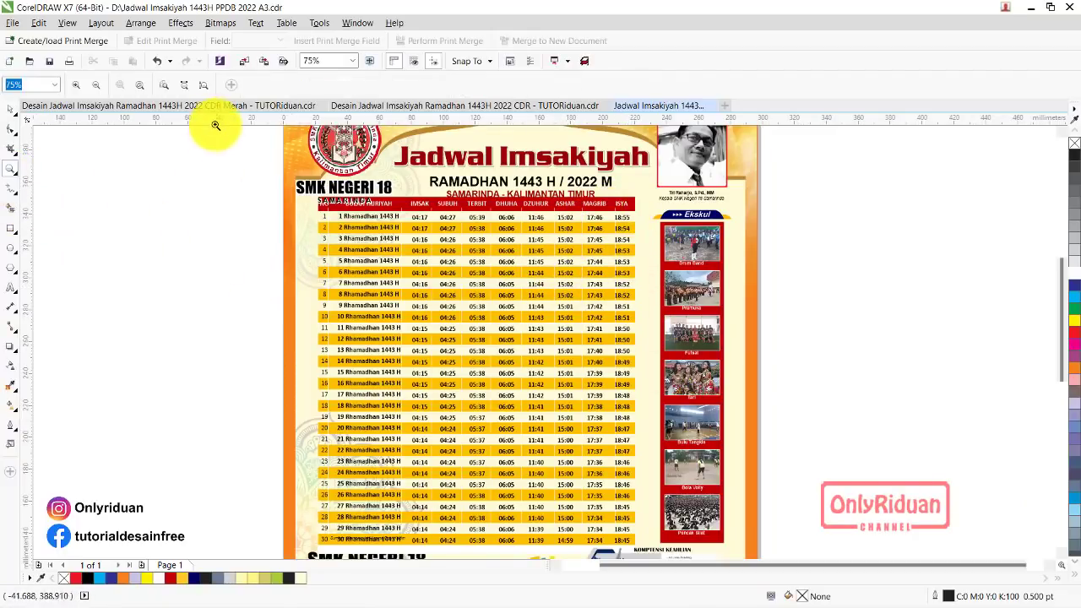
pyautogui.click(163, 85)
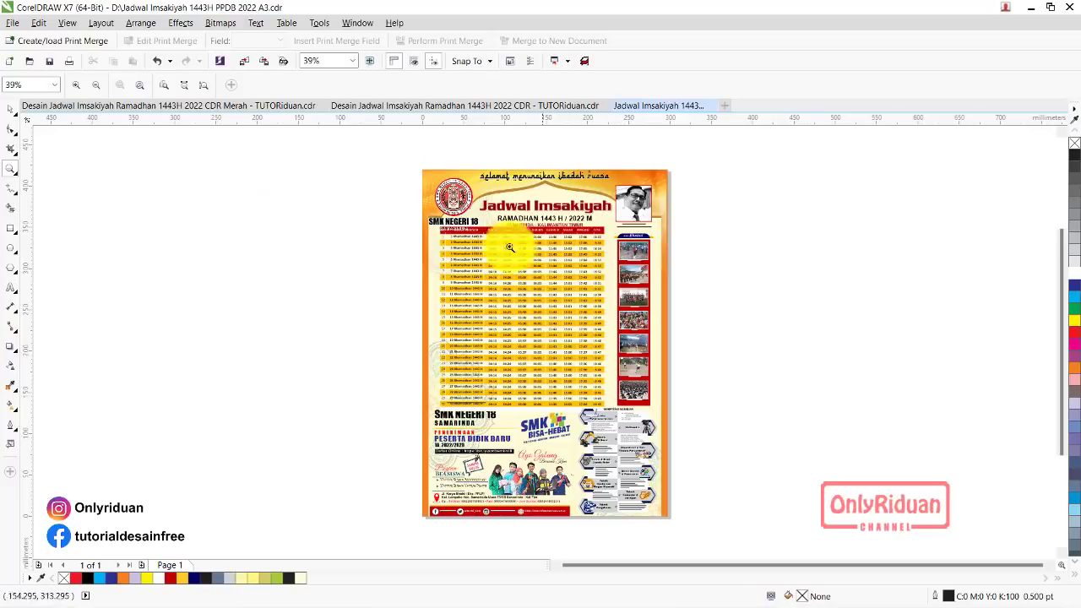
pyautogui.moveTo(409, 203); pyautogui.dragTo(658, 420)
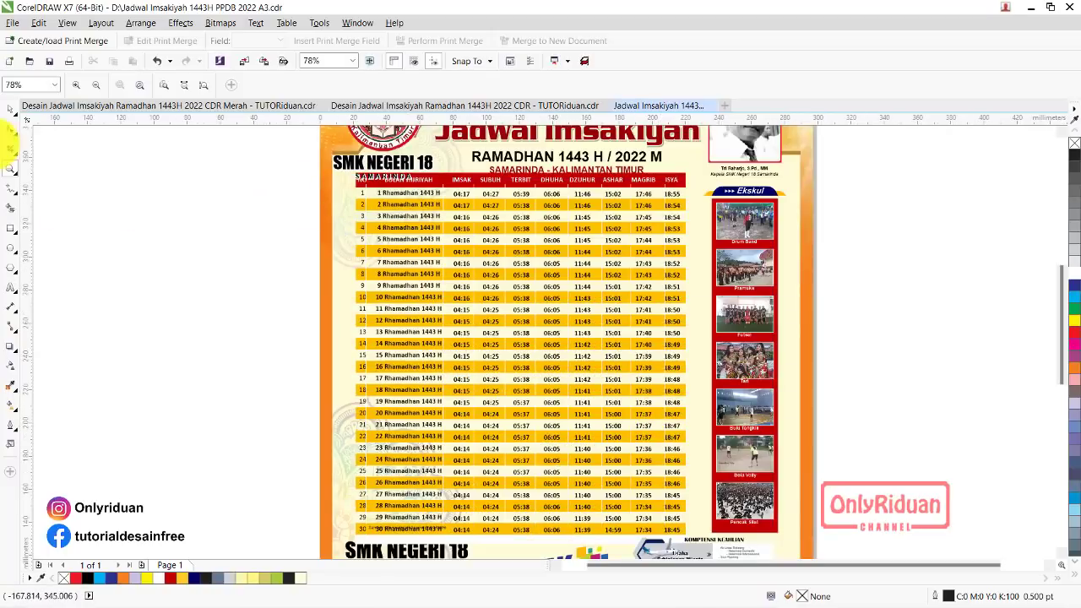
pyautogui.click(10, 110)
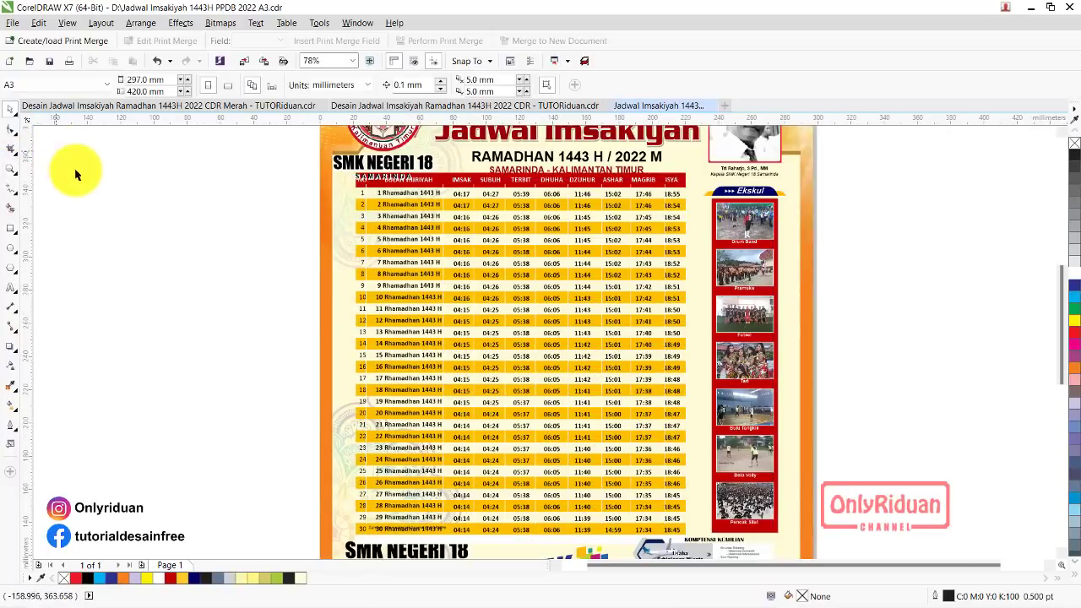
pyautogui.click(544, 216)
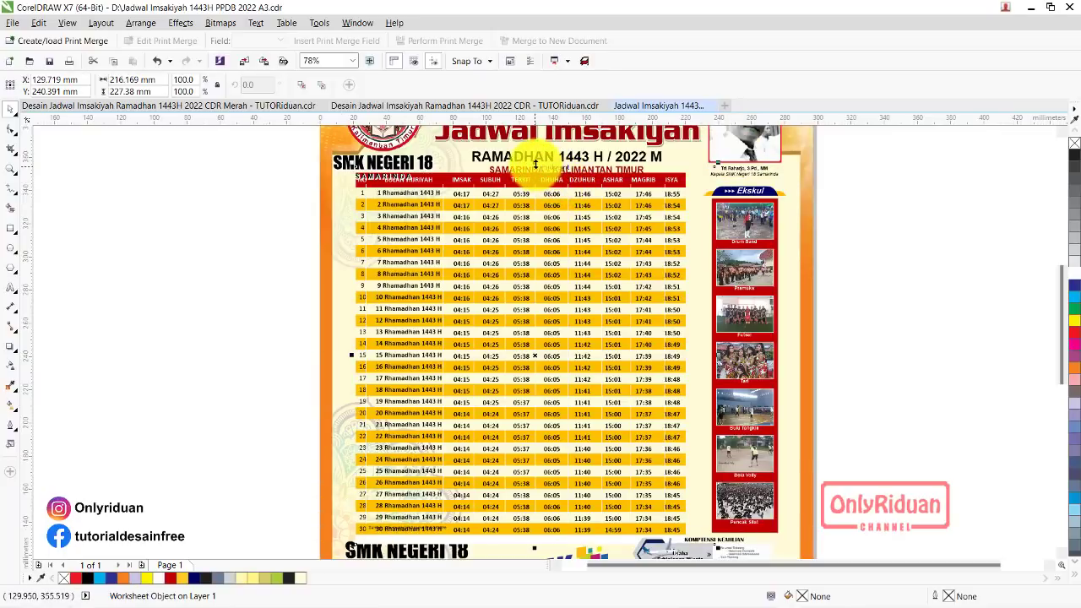
pyautogui.moveTo(534, 163); pyautogui.dragTo(534, 179)
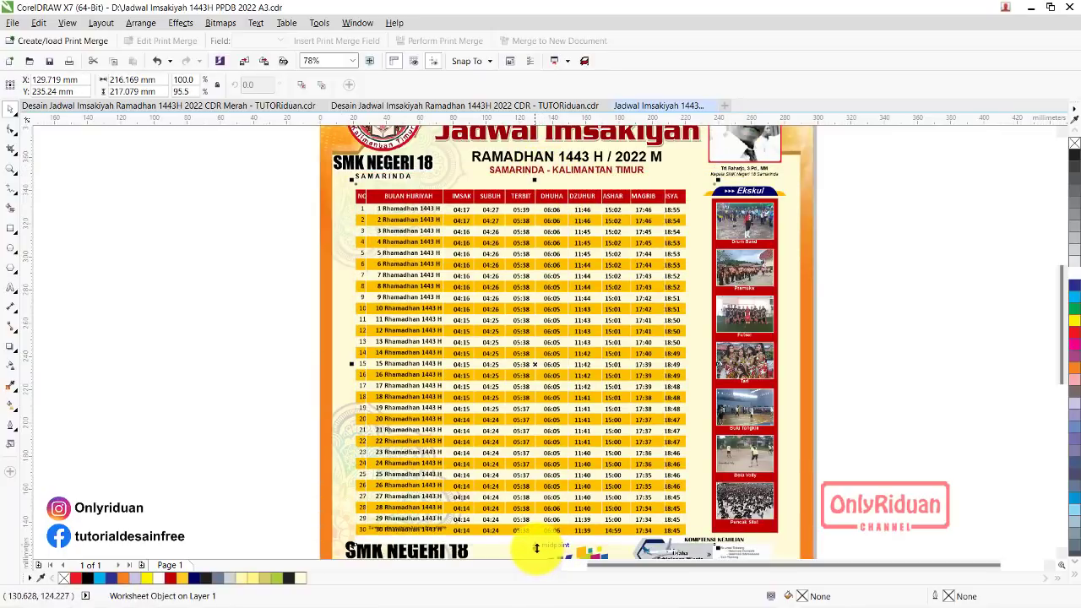
pyautogui.moveTo(537, 548)
pyautogui.mouseDown()
pyautogui.moveTo(529, 591)
pyautogui.moveTo(536, 529)
pyautogui.mouseUp()
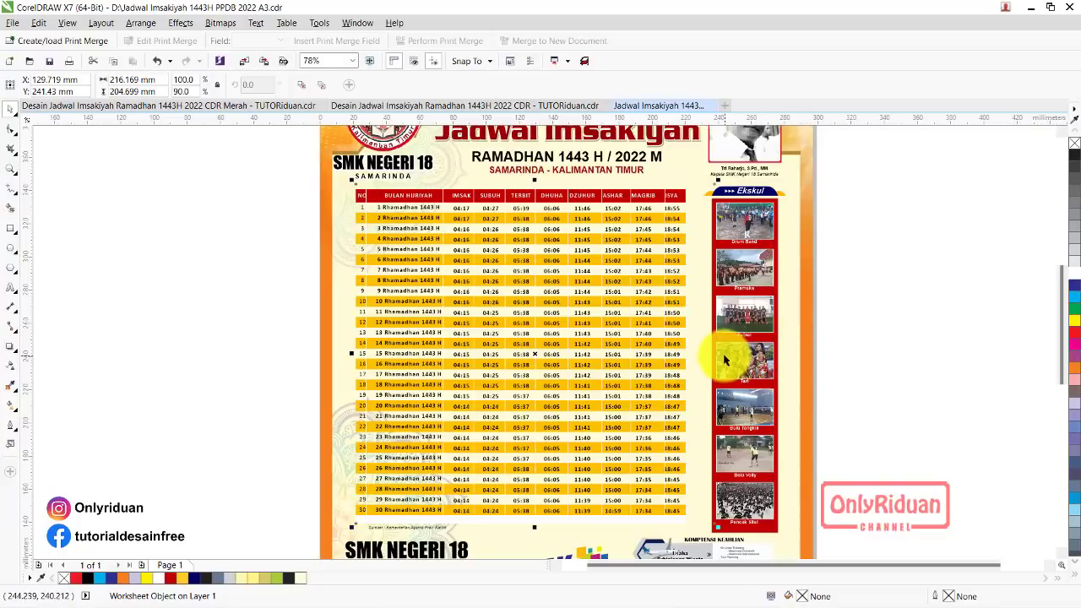
# Step: Widen the schedule table on both sides to about 223 mm
pyautogui.moveTo(721, 354); pyautogui.dragTo(727, 354)
pyautogui.click(264, 335)
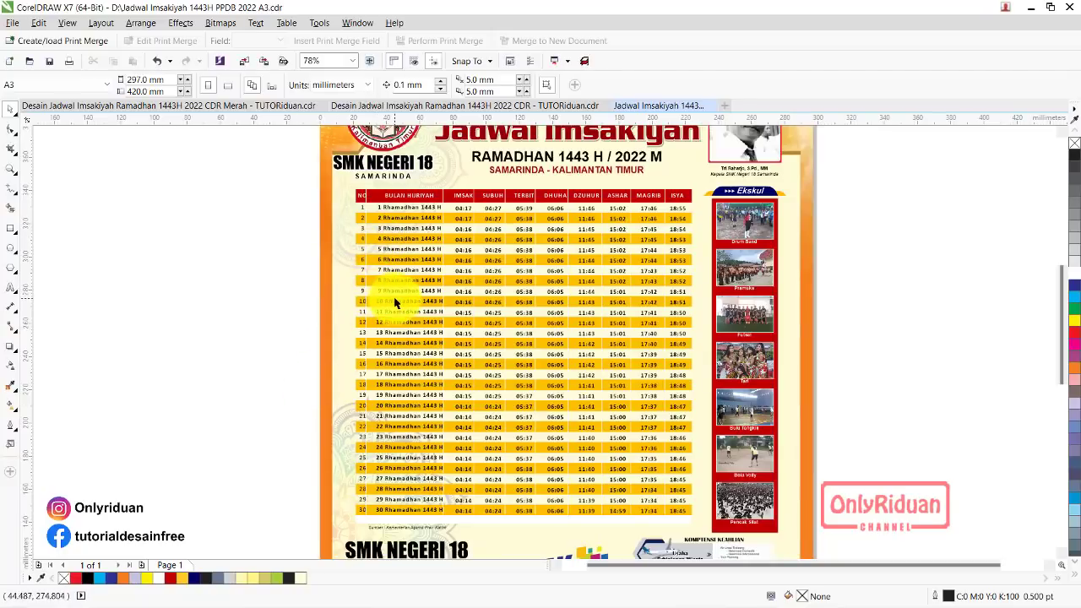
pyautogui.click(364, 358)
pyautogui.moveTo(352, 354); pyautogui.dragTo(346, 359)
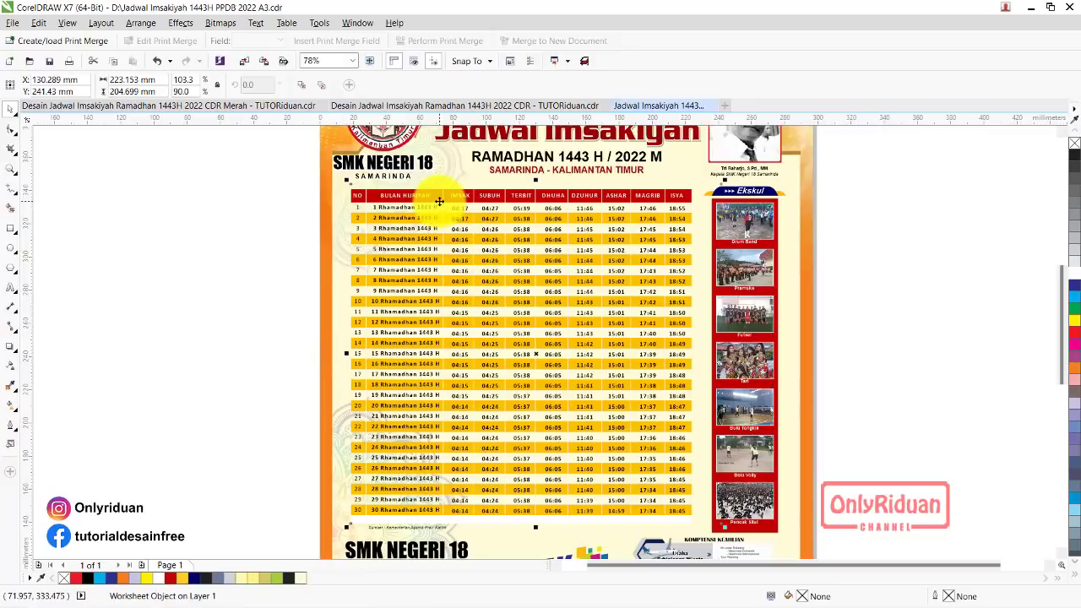
# Step: Move the source note close beneath the table's day 30 row and change it to "Sumber : Kementerian Agama RI"
pyautogui.click(417, 527)
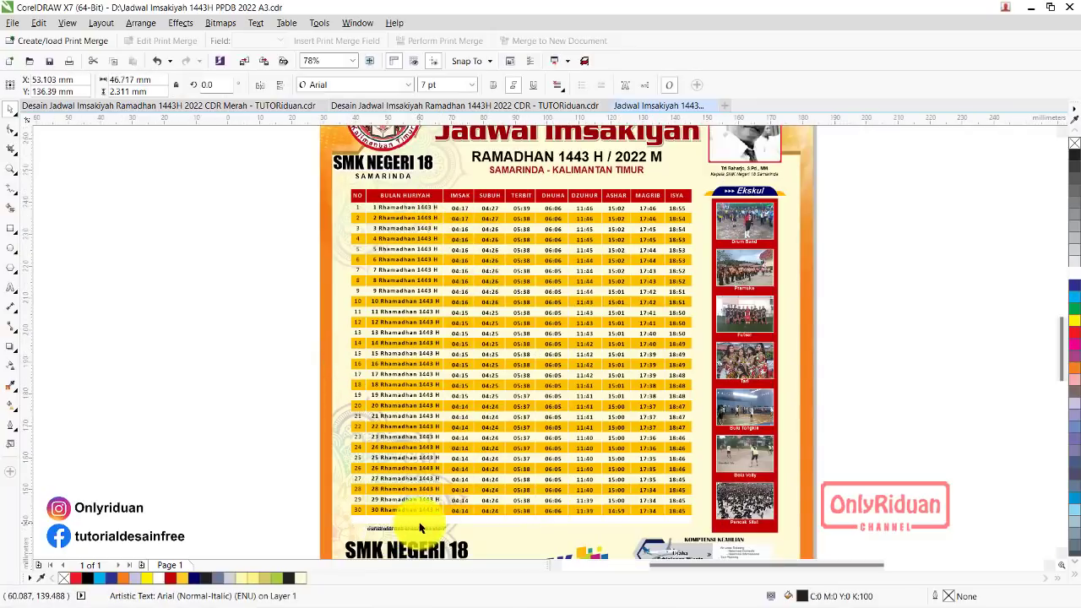
pyautogui.scroll(3, 420, 528)
pyautogui.moveTo(414, 546); pyautogui.dragTo(390, 512)
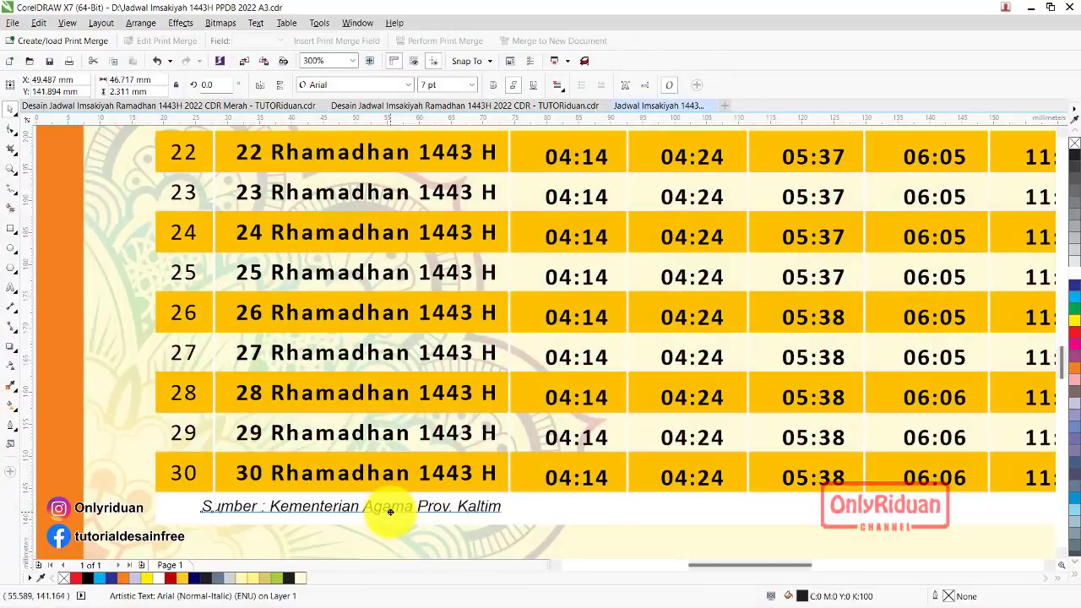
pyautogui.click(13, 289)
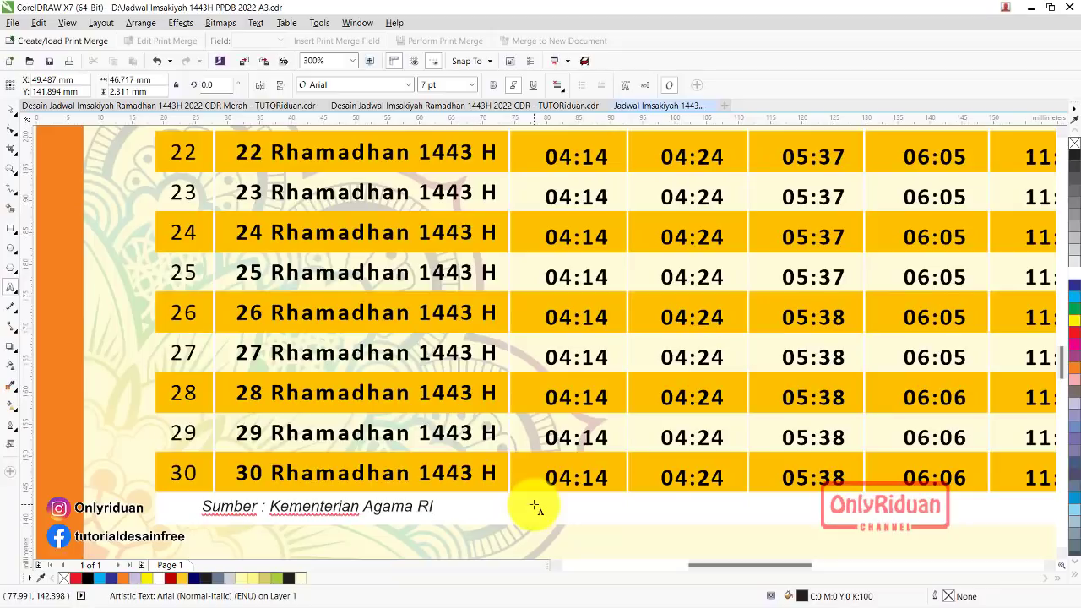
pyautogui.click(434, 506)
# Step: Check the whole PPDB poster and compare its schedule table with those in the other two template documents
pyautogui.click(8, 171)
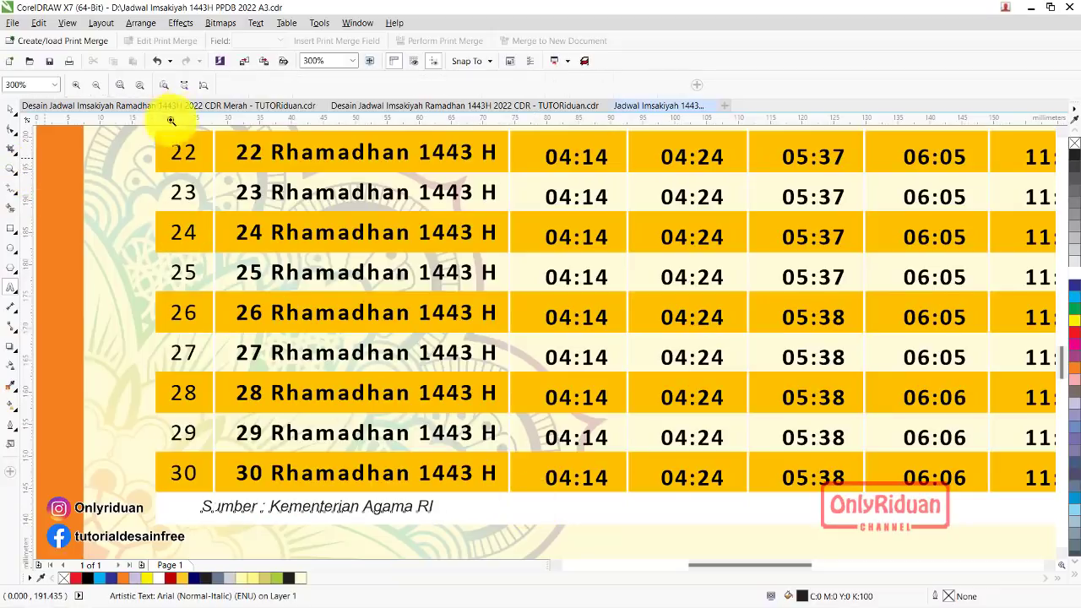
pyautogui.click(163, 84)
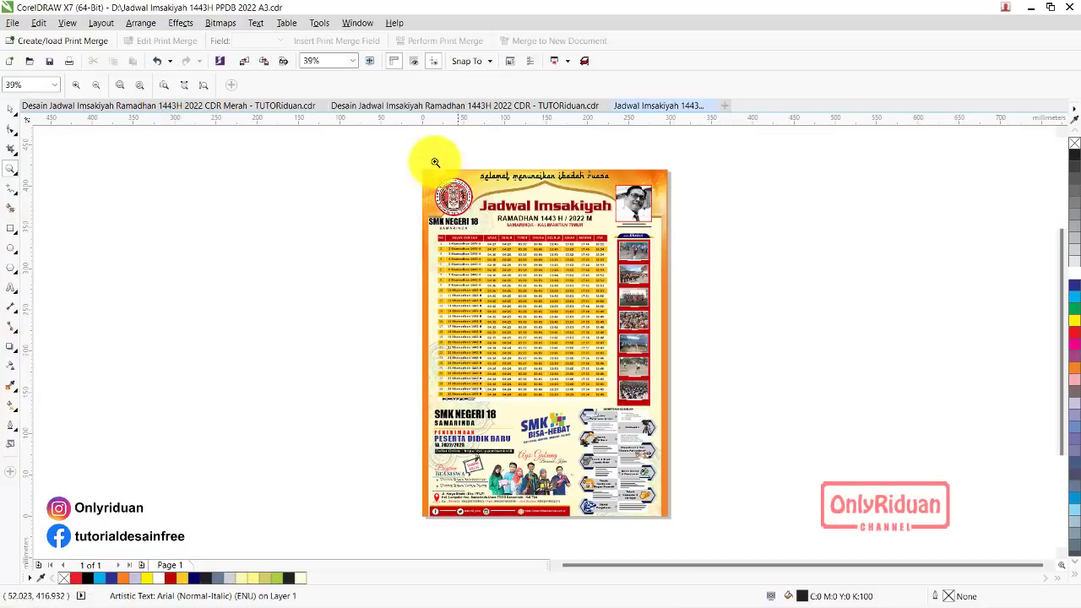
pyautogui.moveTo(397, 157); pyautogui.dragTo(695, 518)
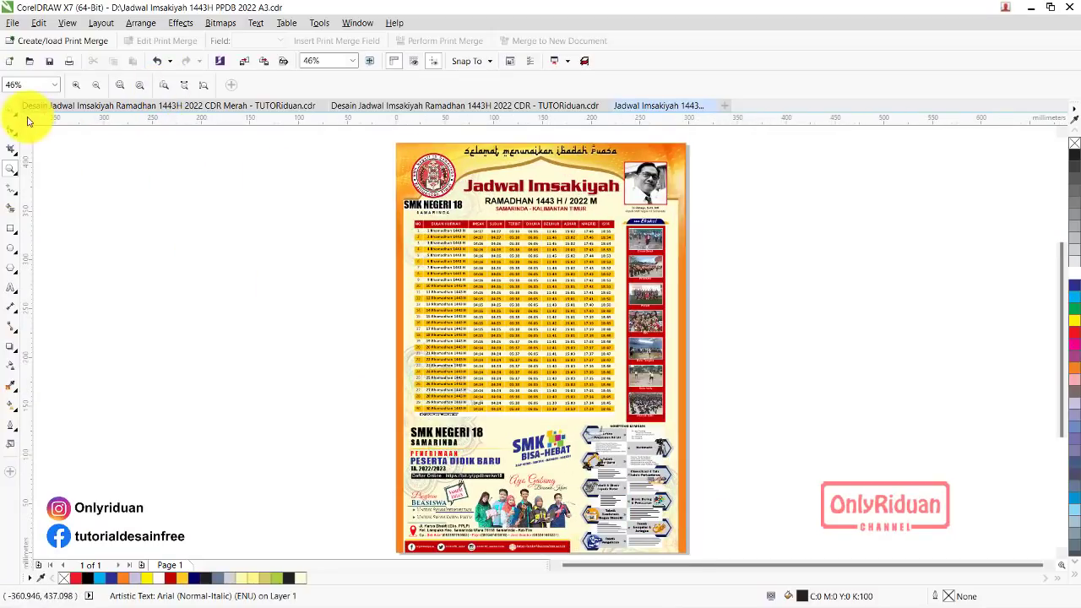
pyautogui.click(10, 109)
pyautogui.scroll(4, 496, 235)
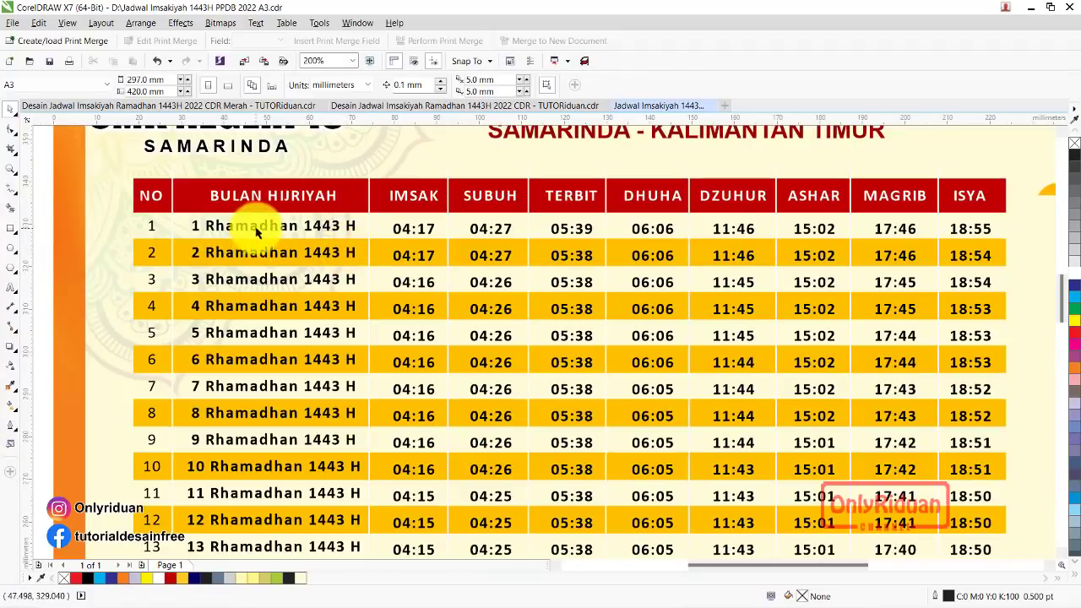
pyautogui.click(156, 110)
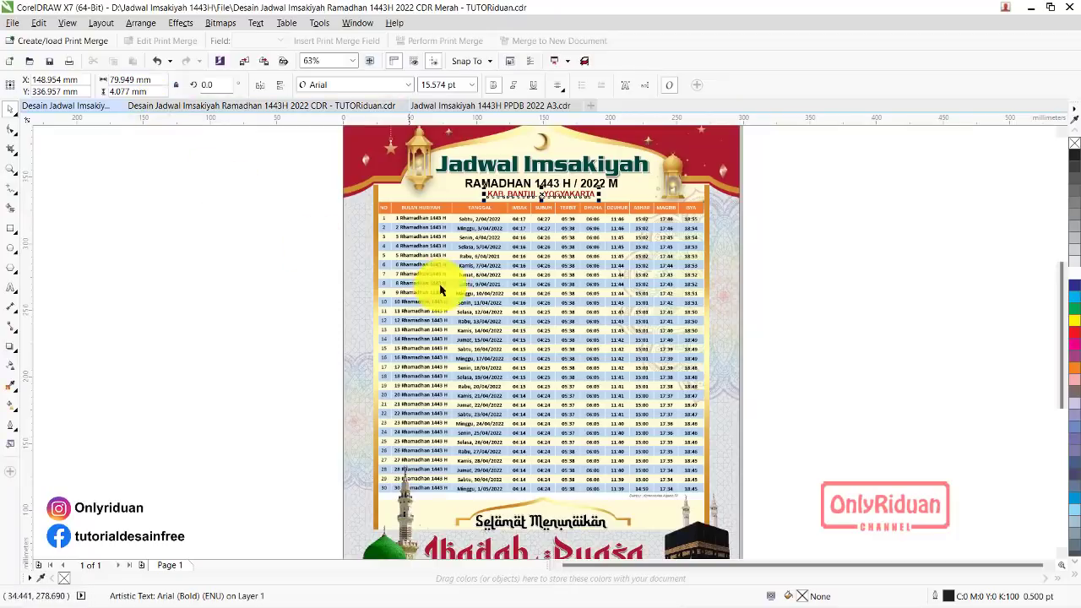
pyautogui.scroll(4, 464, 230)
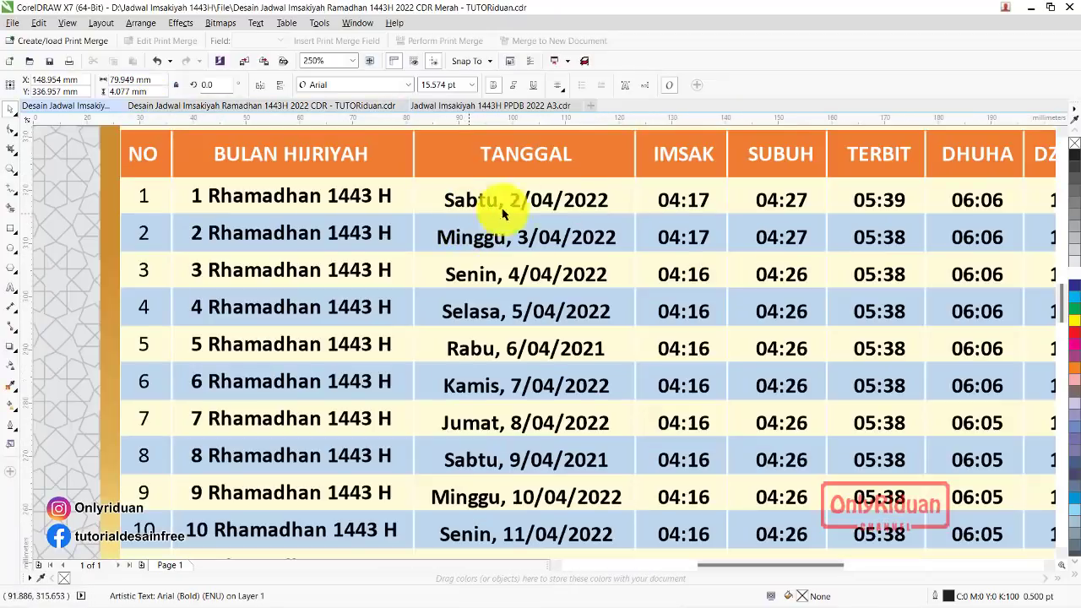
pyautogui.click(328, 106)
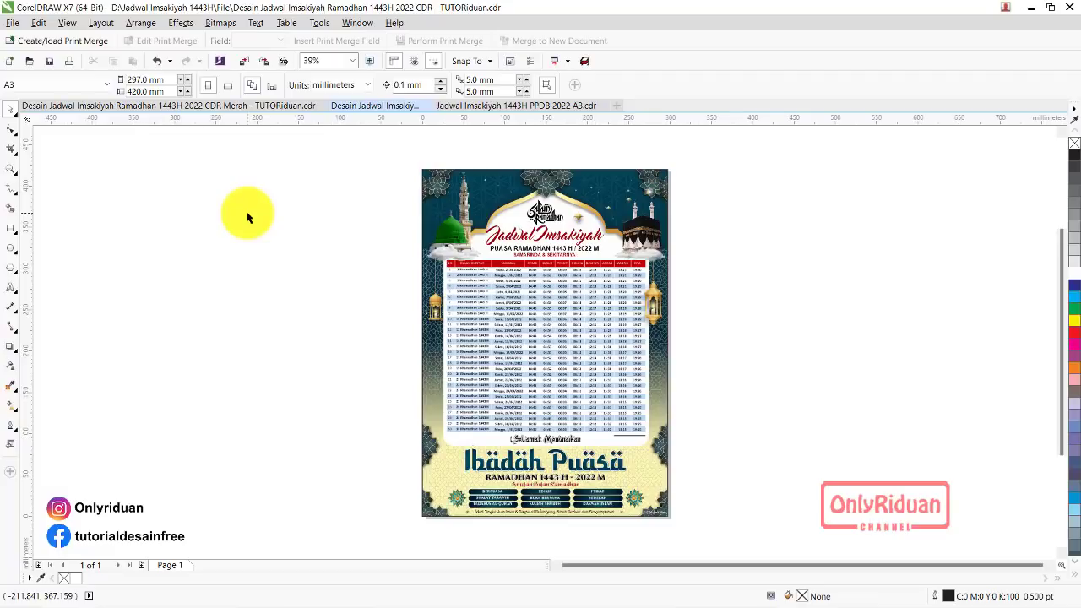
# Step: In the PPDB poster's location line under the title, replace "SAMARINDA" with "KAB. BANTUL"
pyautogui.click(498, 105)
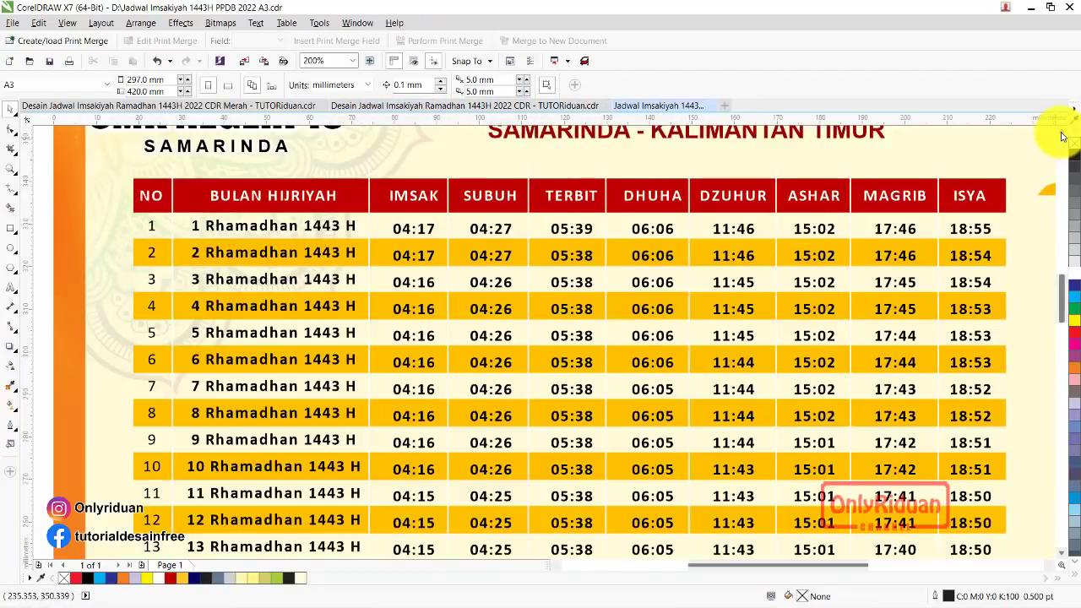
pyautogui.scroll(1, 1062, 136)
pyautogui.scroll(3, 594, 267)
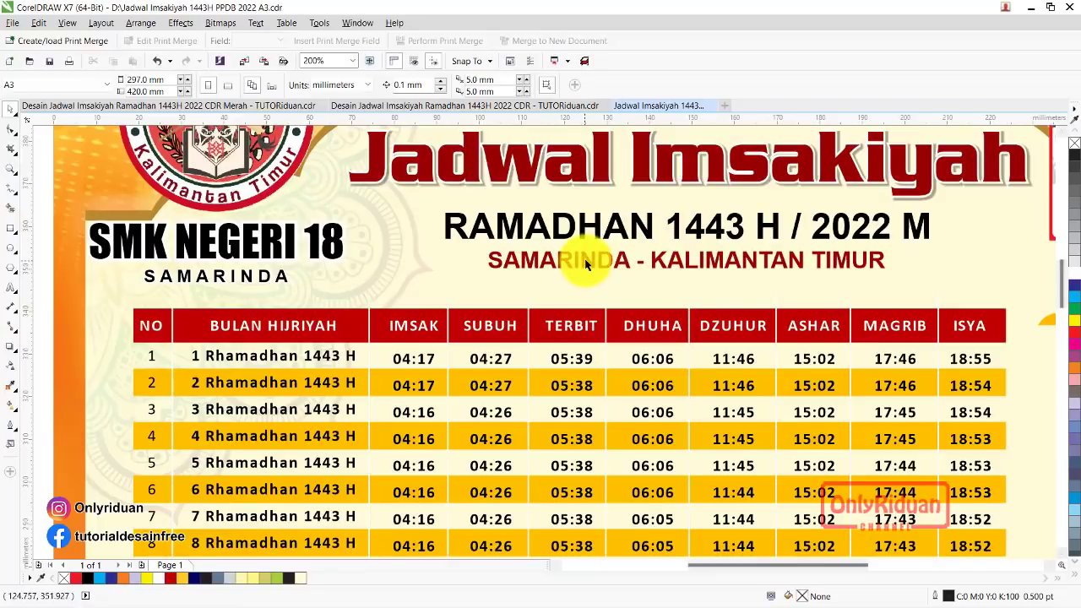
pyautogui.click(585, 263)
pyautogui.click(11, 289)
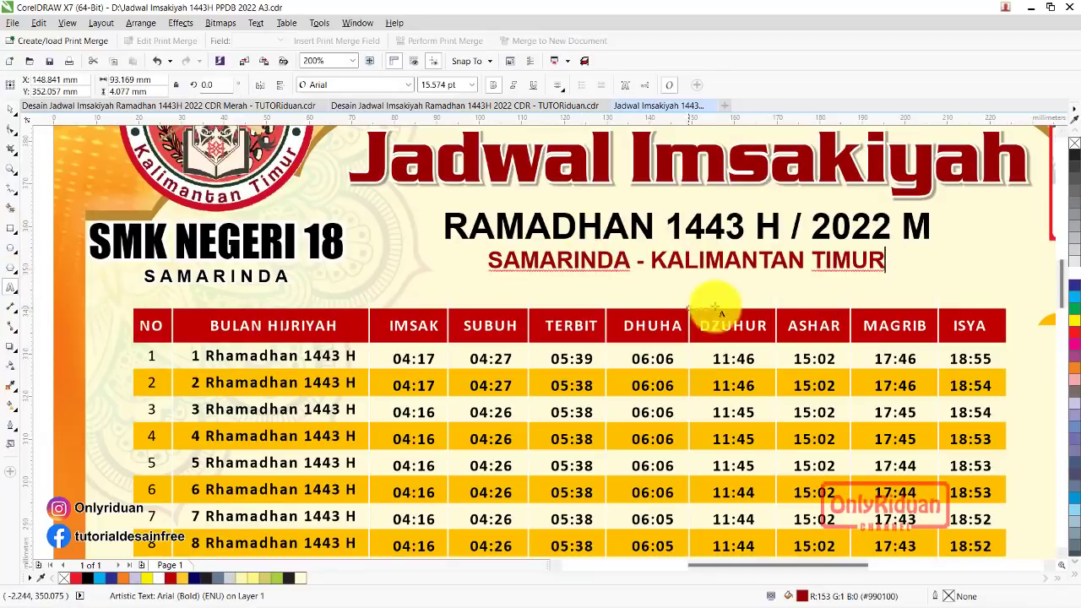
pyautogui.press('BackSpace')
pyautogui.press('BackSpace')
pyautogui.press('BackSpace')
pyautogui.press('BackSpace')
pyautogui.press('BackSpace')
pyautogui.press('BackSpace')
pyautogui.press('BackSpace')
pyautogui.press('BackSpace')
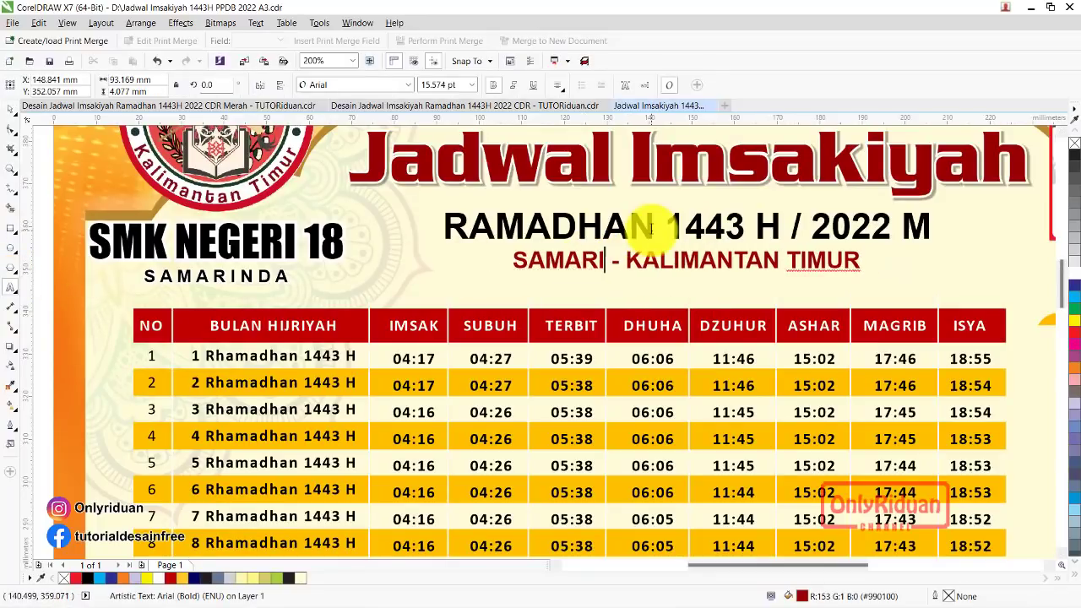
pyautogui.press('BackSpace')
pyautogui.write('KAB. ')
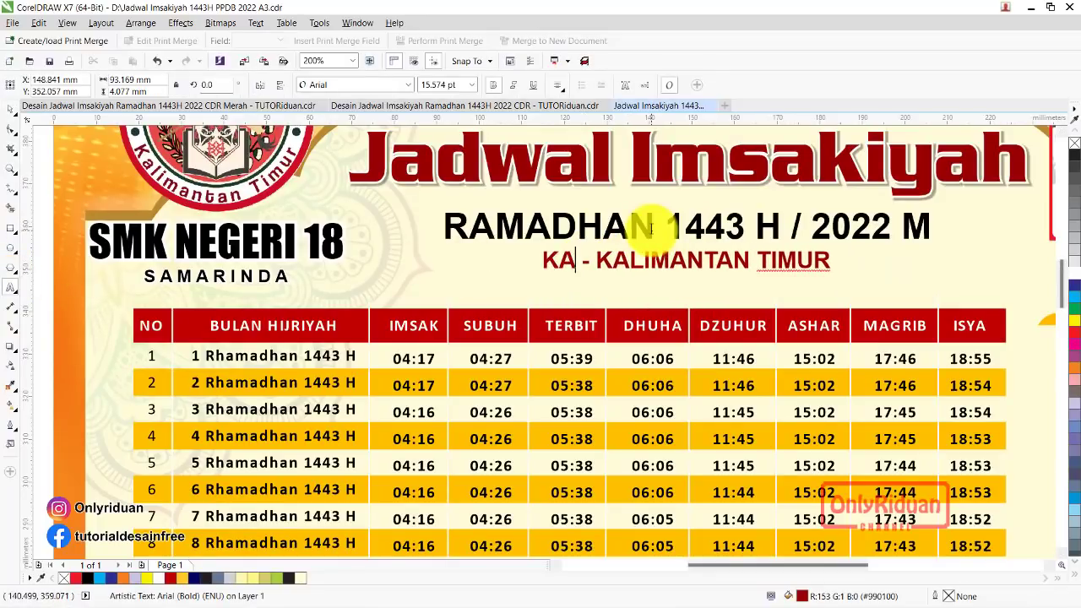
pyautogui.write('BANTU')
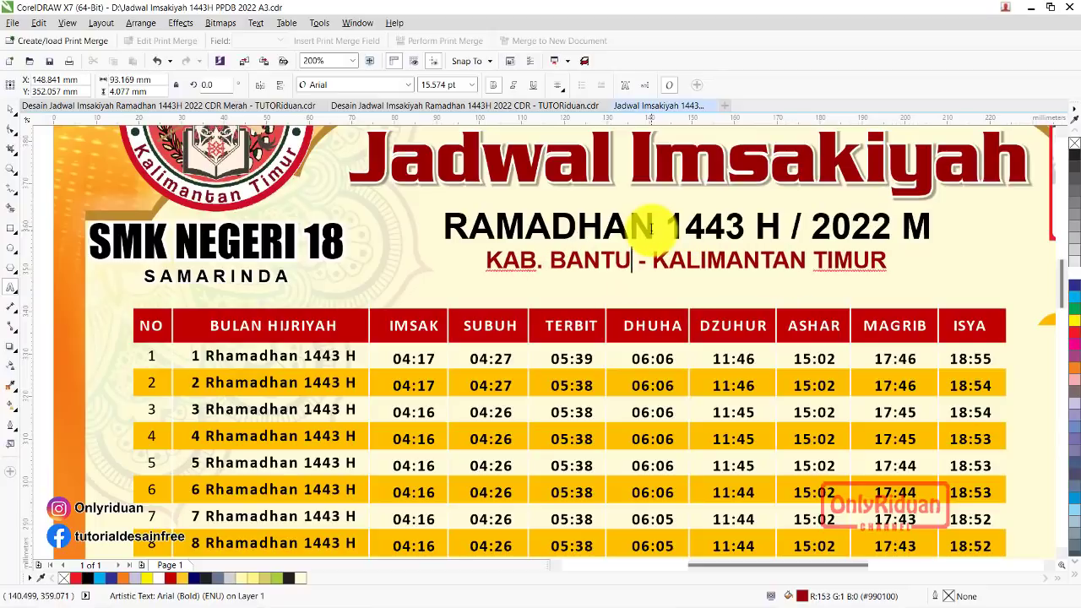
pyautogui.write('L')
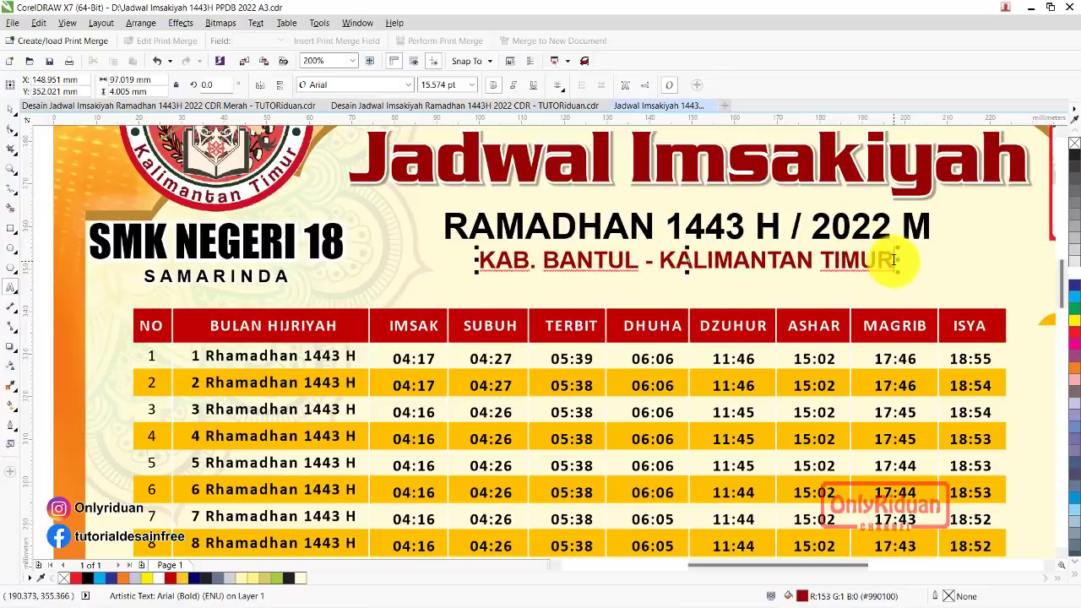
# Step: Replace "KALIMANTAN TIMUR" with "YOGYAKARTA" in the poster's location line
pyautogui.press('BackSpace')
pyautogui.press('BackSpace')
pyautogui.press('BackSpace')
pyautogui.press('BackSpace')
pyautogui.press('BackSpace')
pyautogui.press('BackSpace')
pyautogui.press('BackSpace')
pyautogui.press('BackSpace')
pyautogui.press('BackSpace')
pyautogui.press('BackSpace')
pyautogui.press('BackSpace')
pyautogui.press('BackSpace')
pyautogui.press('BackSpace')
pyautogui.press('BackSpace')
pyautogui.press('BackSpace')
pyautogui.press('BackSpace')
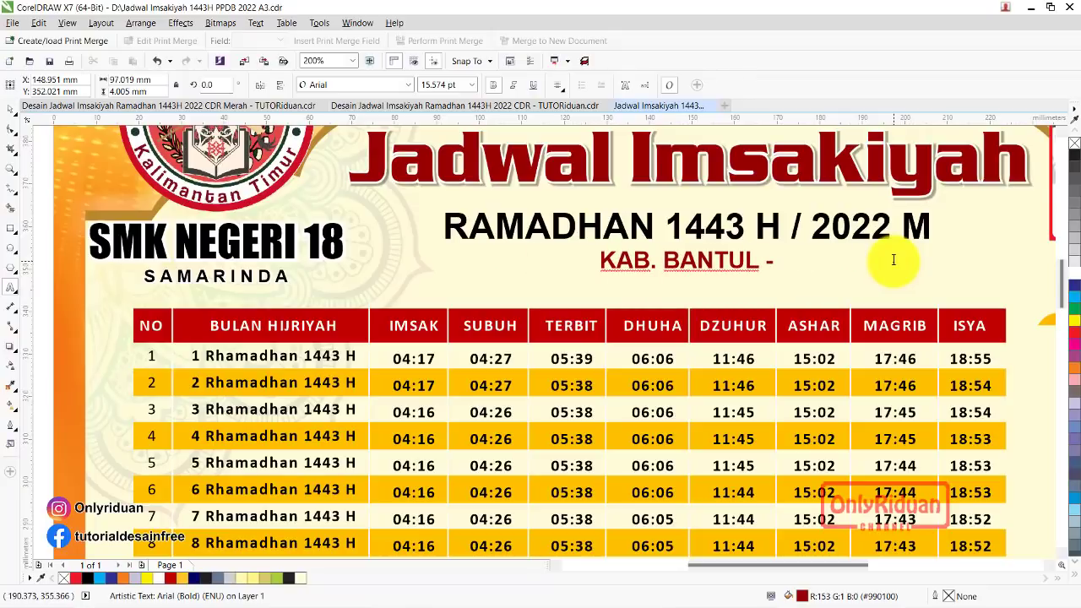
pyautogui.write('YOG')
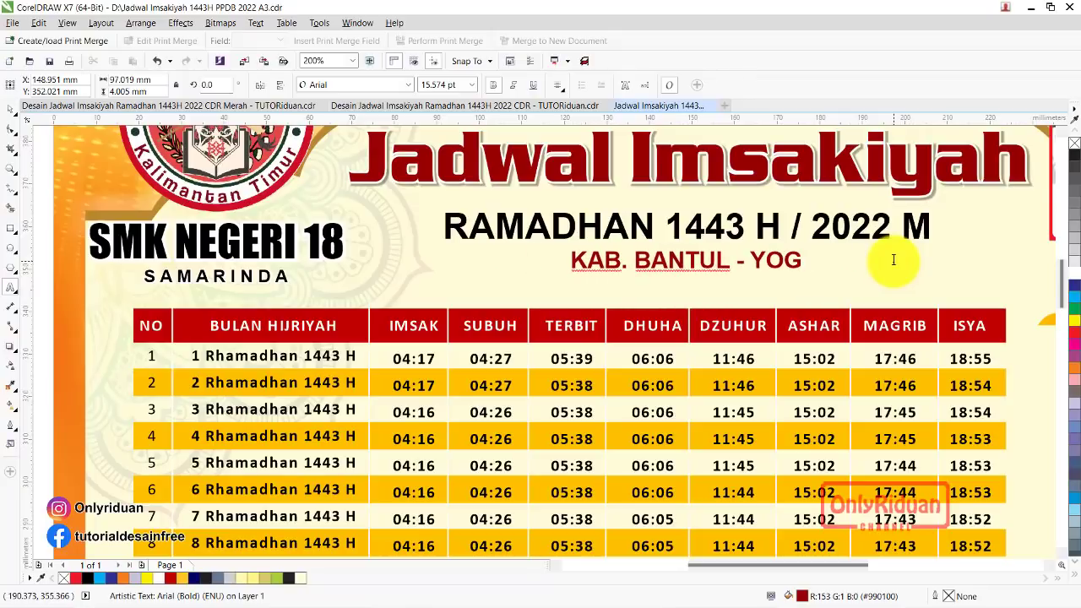
pyautogui.write('YAKARTA')
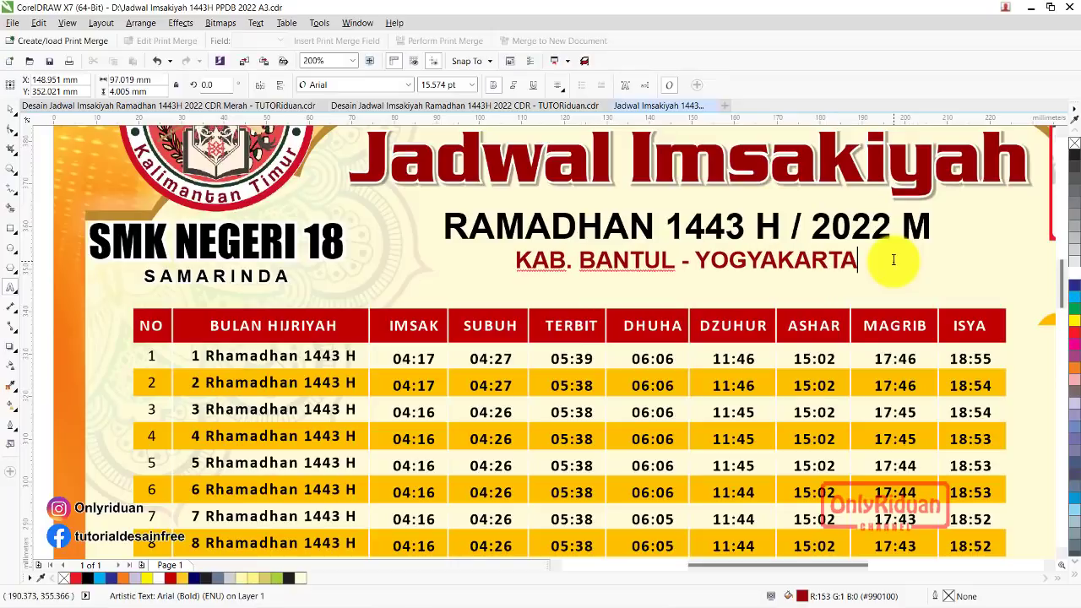
# Step: Examine the poster's lower section with the student admission, scholarship, contact and programme information
pyautogui.click(8, 168)
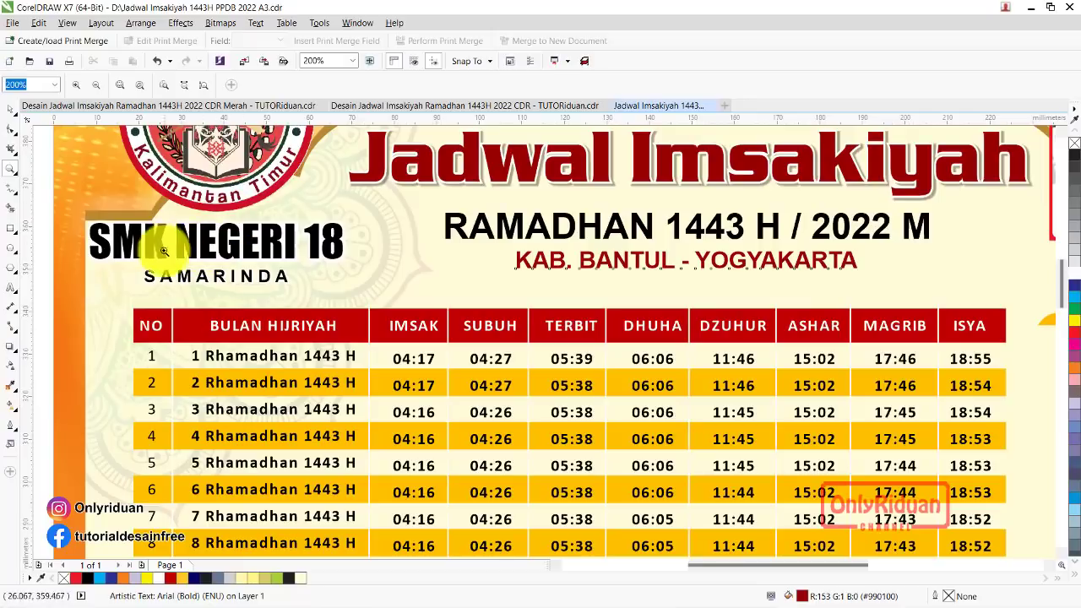
pyautogui.click(163, 85)
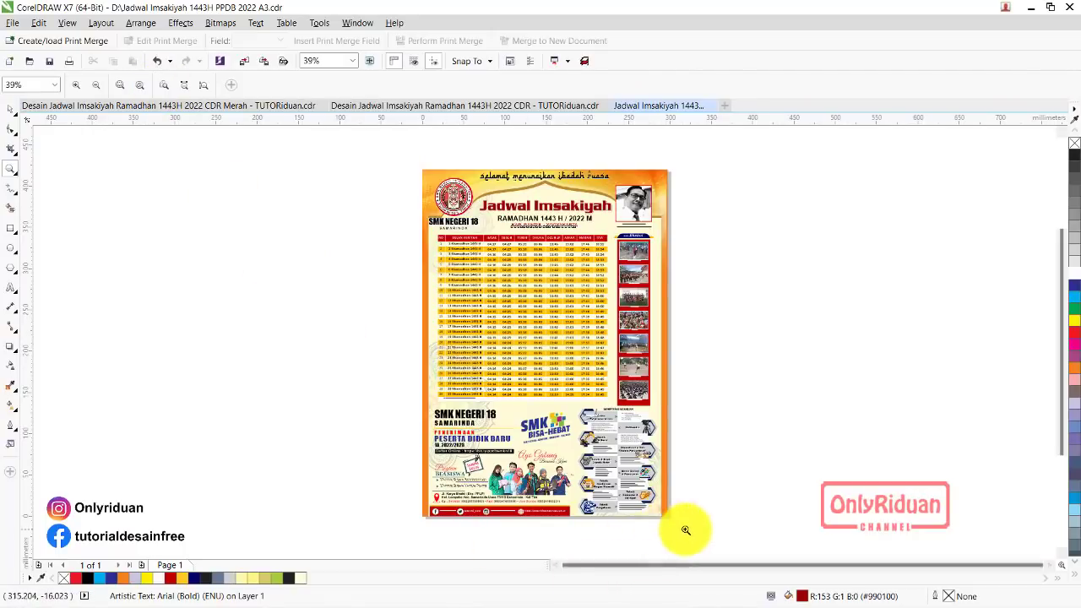
pyautogui.moveTo(688, 529); pyautogui.dragTo(397, 414)
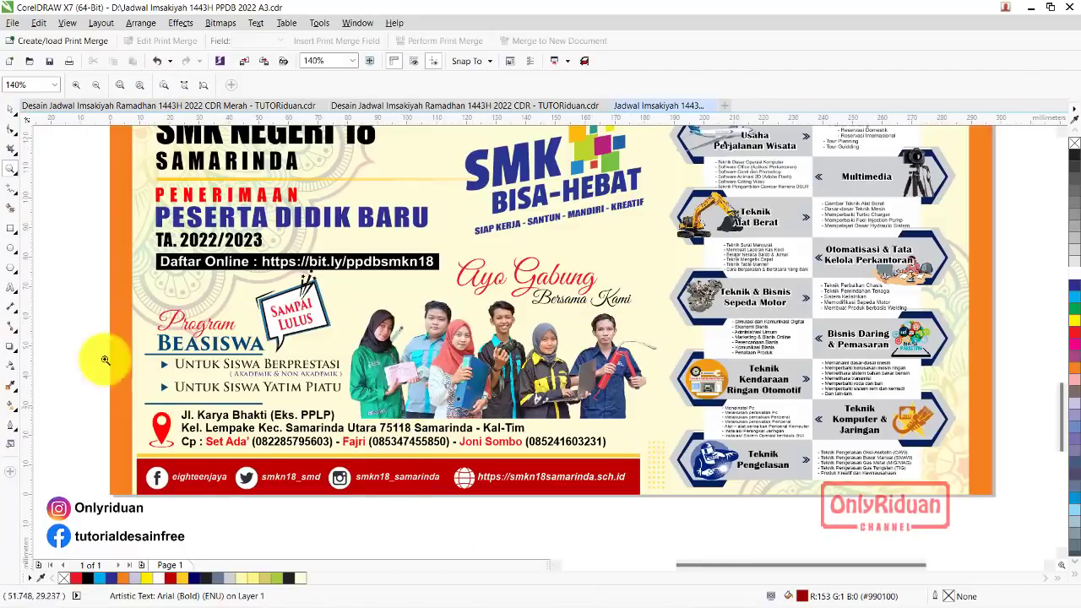
pyautogui.click(10, 111)
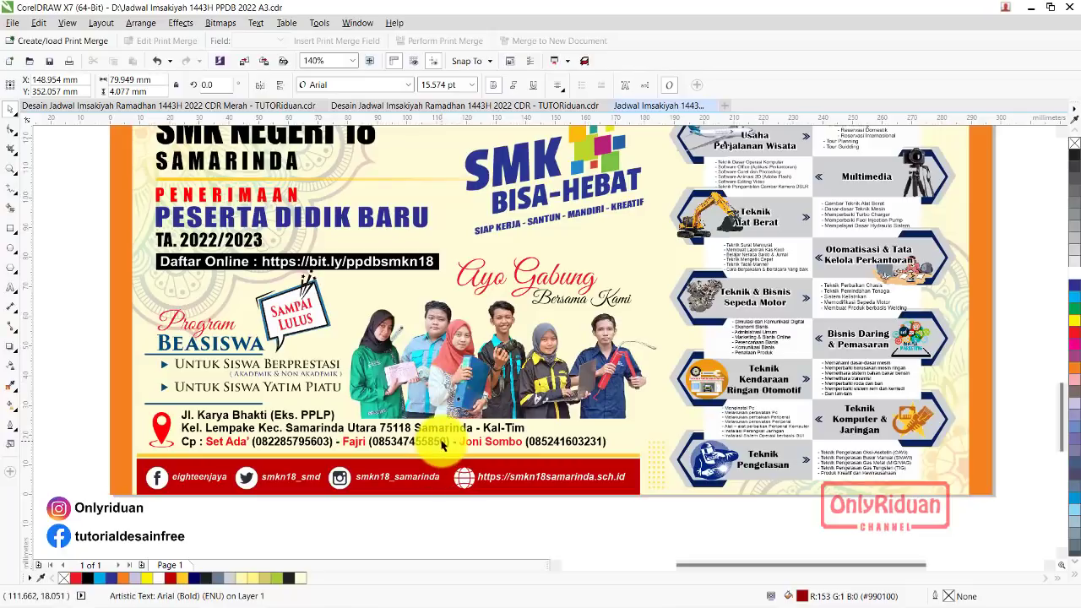
pyautogui.click(11, 169)
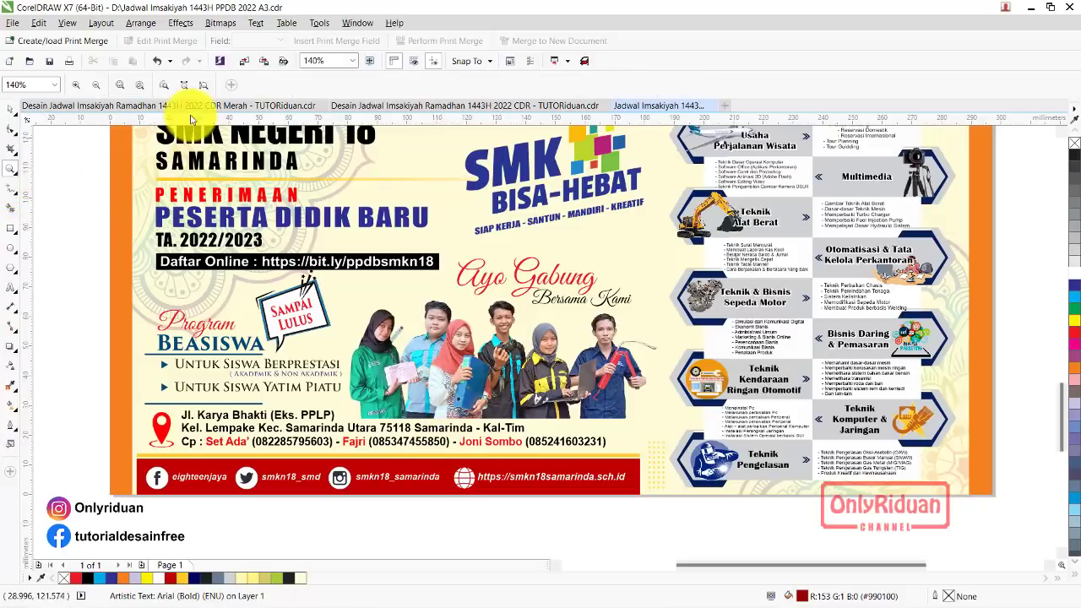